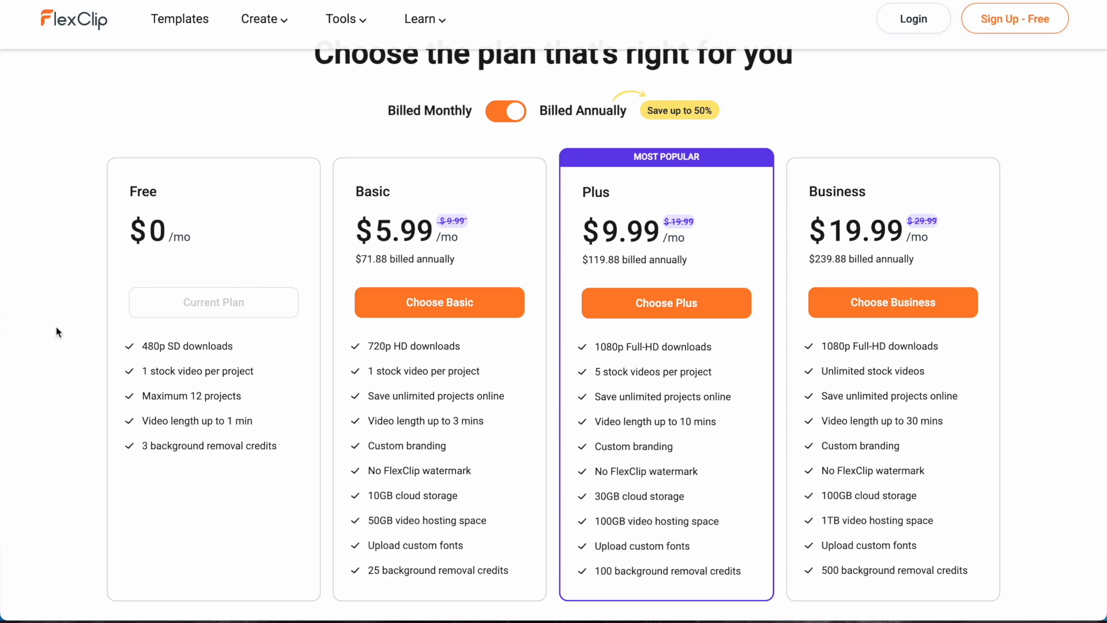
# Step: Review the features of the subscription plans, and open the account menu on the dashboard
pyautogui.scroll(-1, 56, 326)
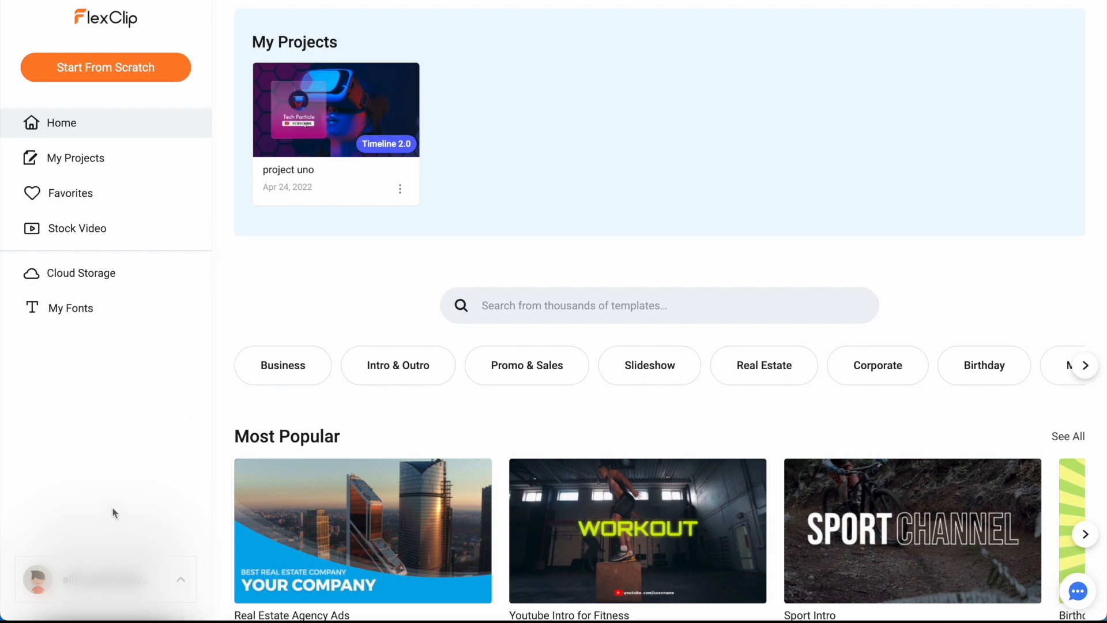
pyautogui.click(145, 577)
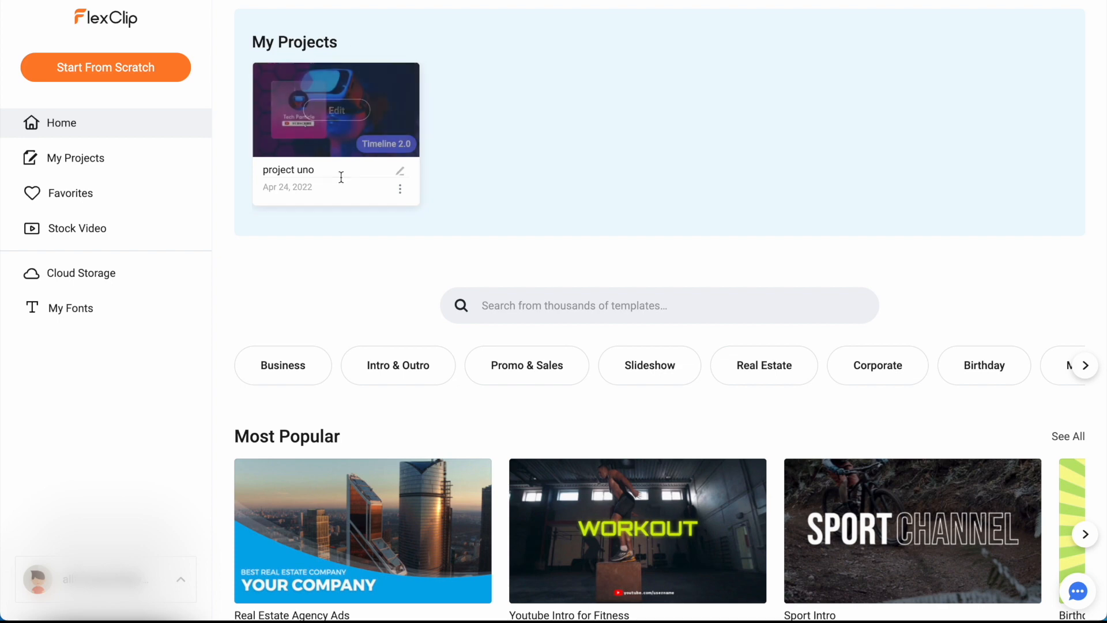
# Step: Browse the Business video templates and return to the dashboard
pyautogui.scroll(-2, 467, 139)
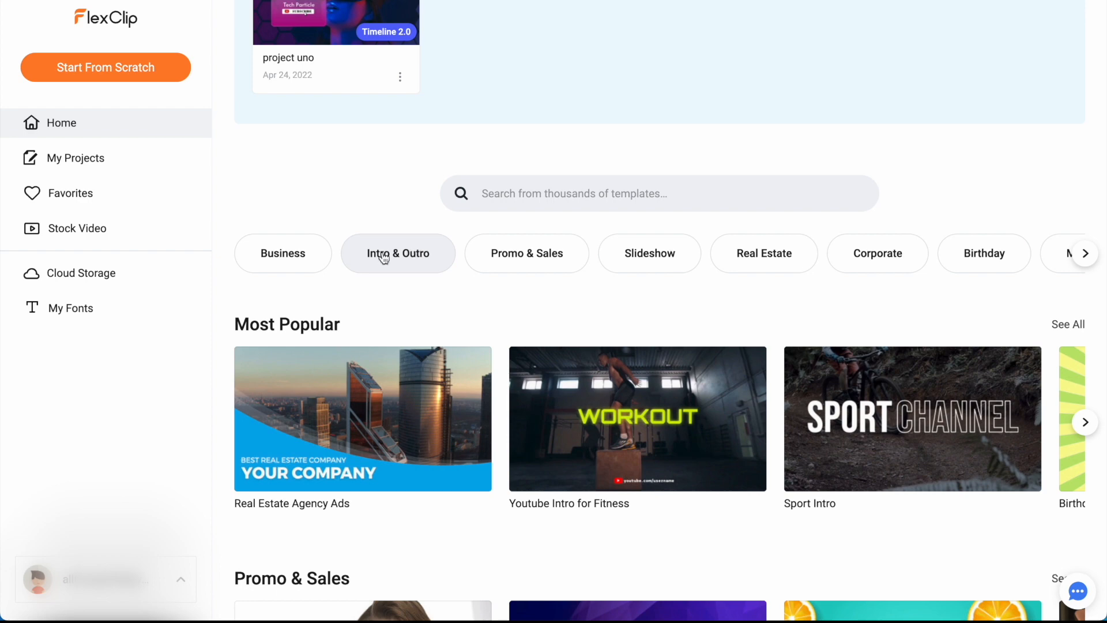
pyautogui.click(282, 266)
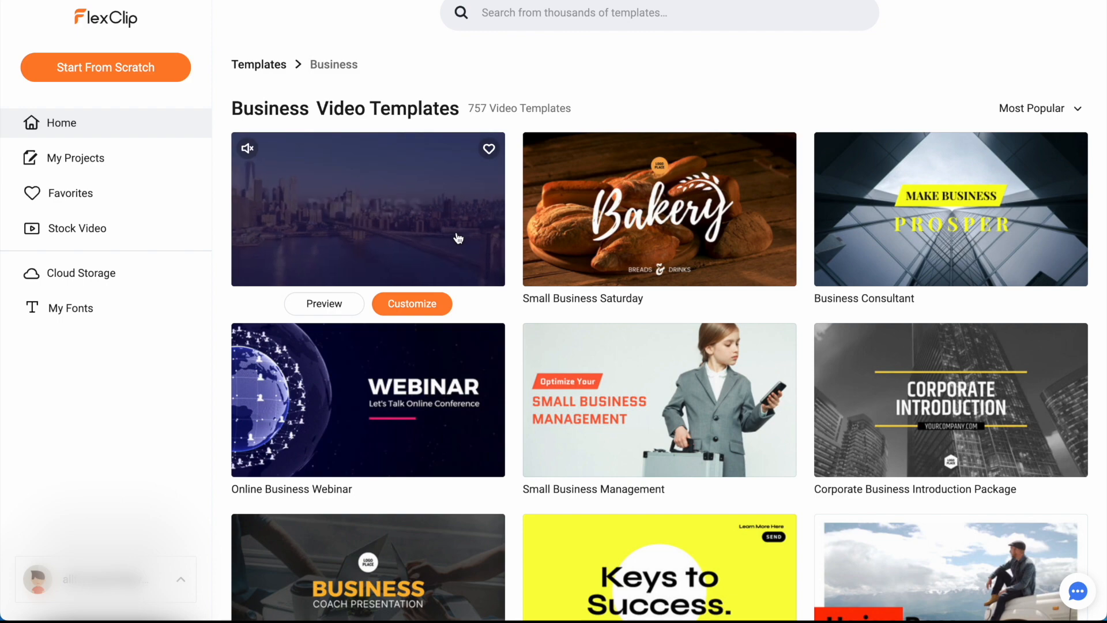
pyautogui.scroll(-8, 456, 236)
pyautogui.scroll(-3, 458, 237)
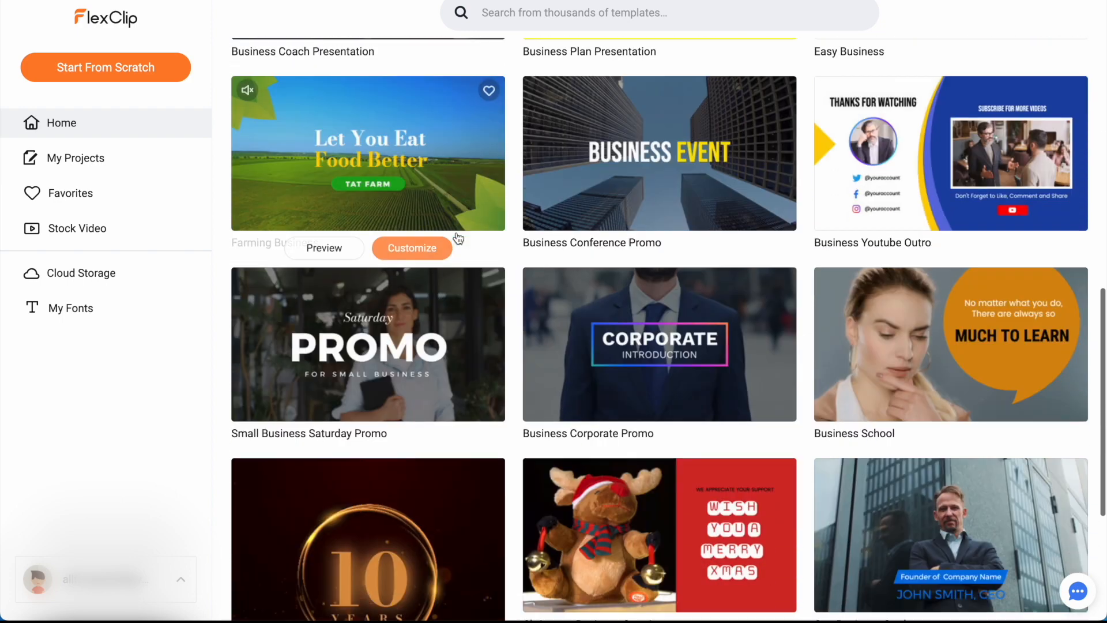
pyautogui.hotkey('alt', 'Left')
# Step: Look through the row of template categories as far as the social media ones such as Instagram Story
pyautogui.click(1085, 240)
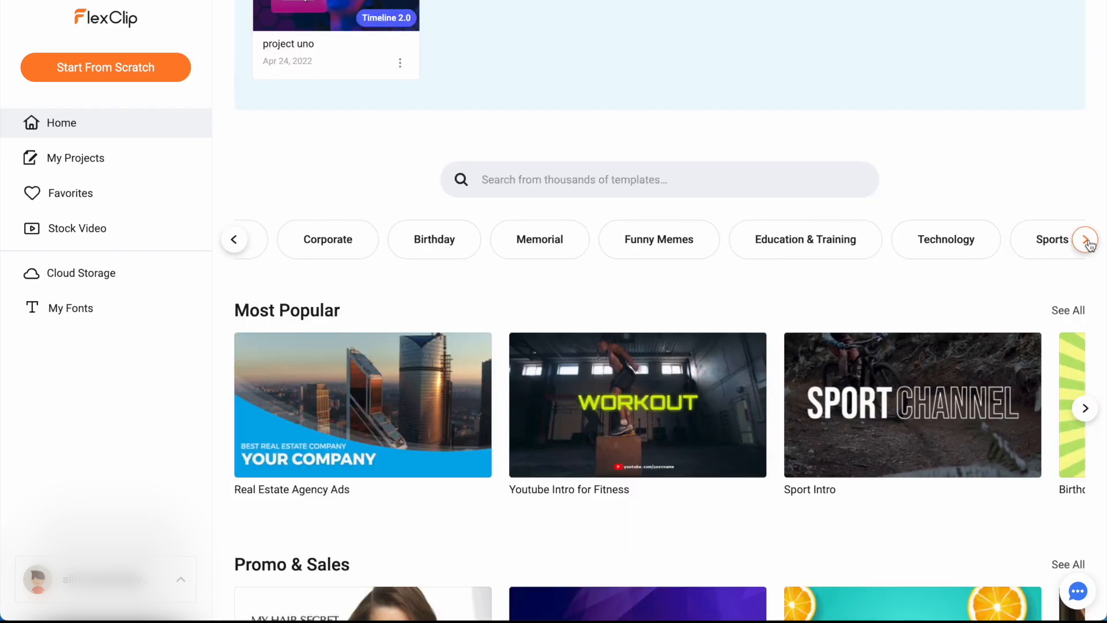
pyautogui.click(1086, 240)
pyautogui.click(1085, 239)
pyautogui.click(1086, 241)
pyautogui.click(1086, 241)
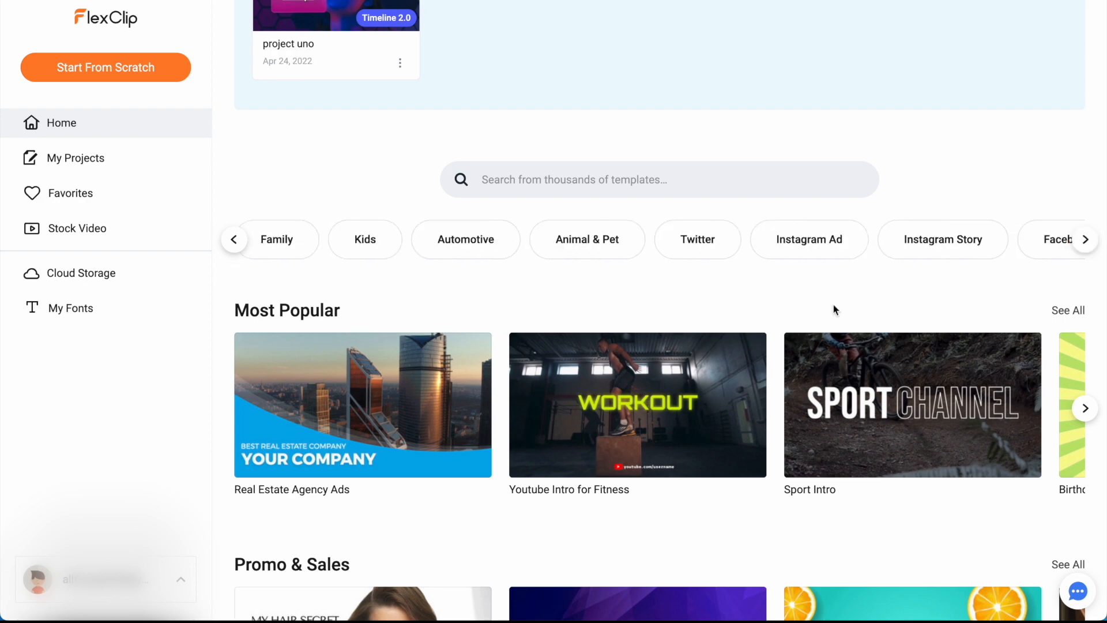
# Step: Look through further templates in the Most Popular row
pyautogui.scroll(-2, 833, 305)
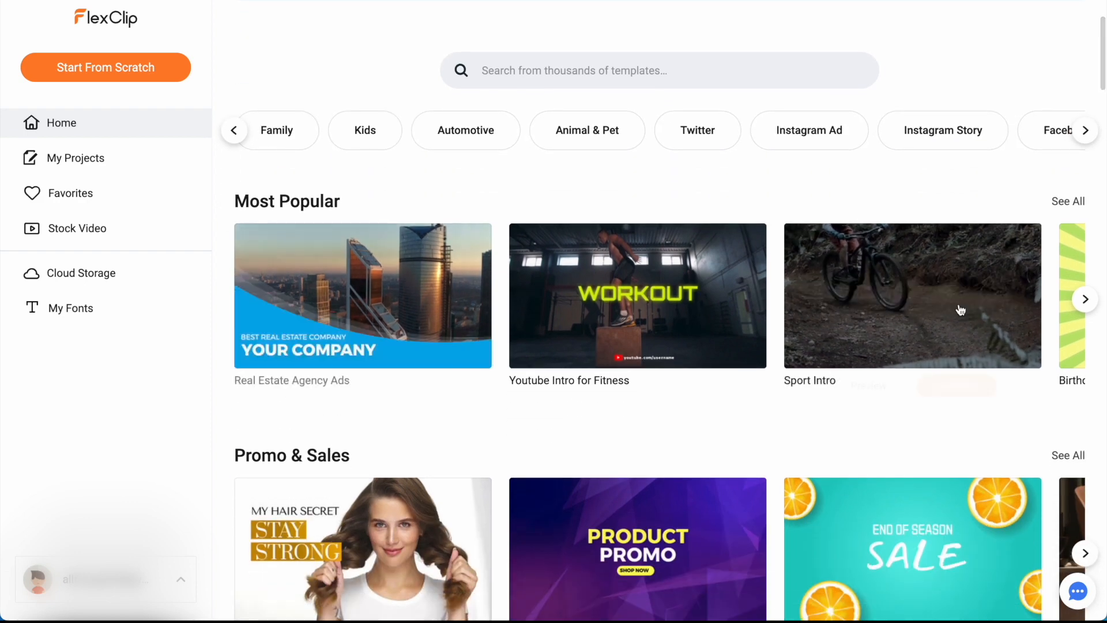
pyautogui.click(1086, 299)
pyautogui.click(1086, 300)
pyautogui.click(1087, 300)
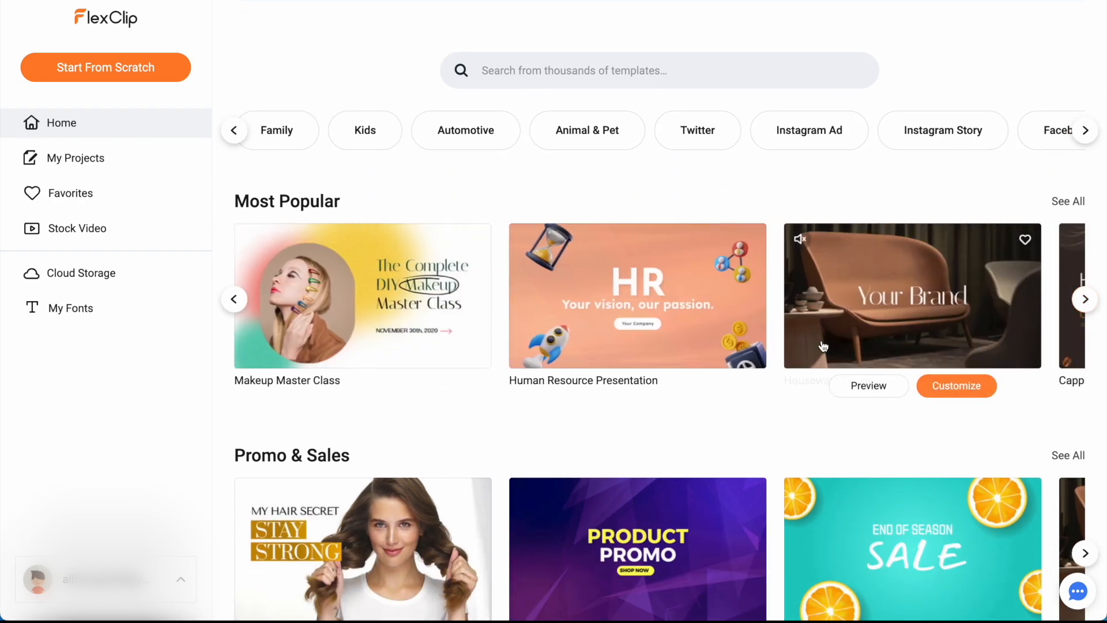
# Step: Survey the template sections on the home page from Promo & Sales down to Vertical, and return to the beginning of the page
pyautogui.scroll(-4, 389, 209)
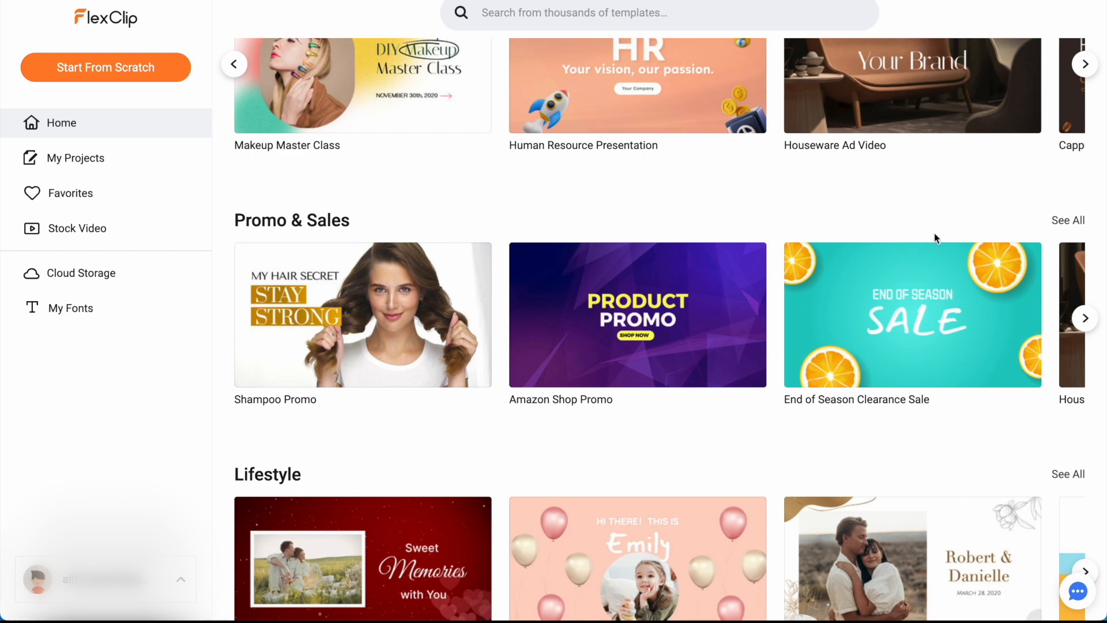
pyautogui.moveTo(434, 322)
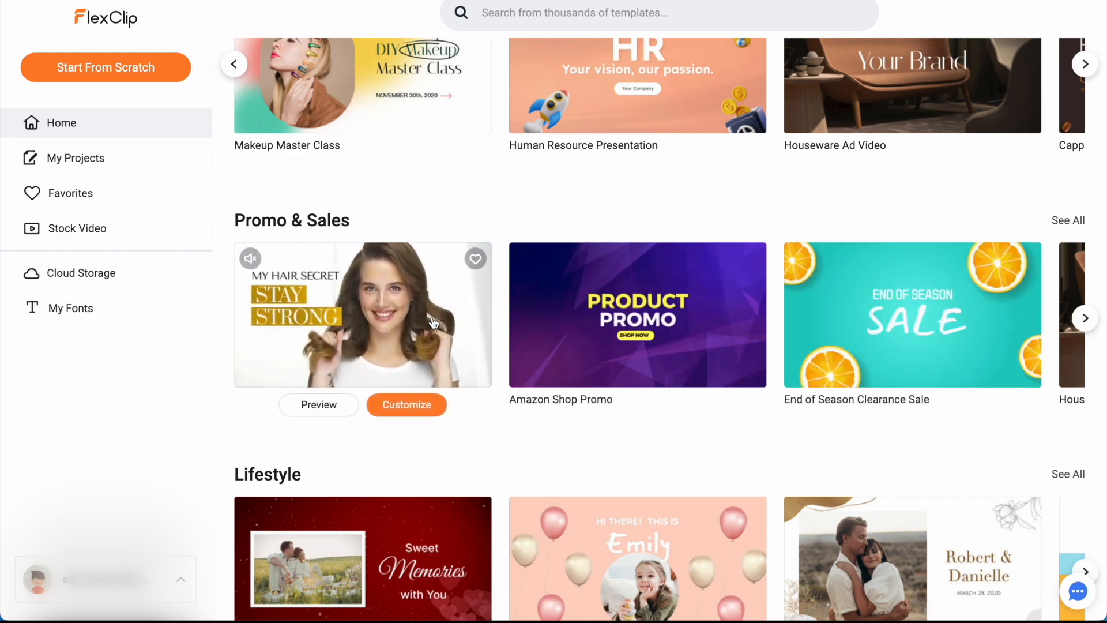
pyautogui.scroll(-2, 601, 404)
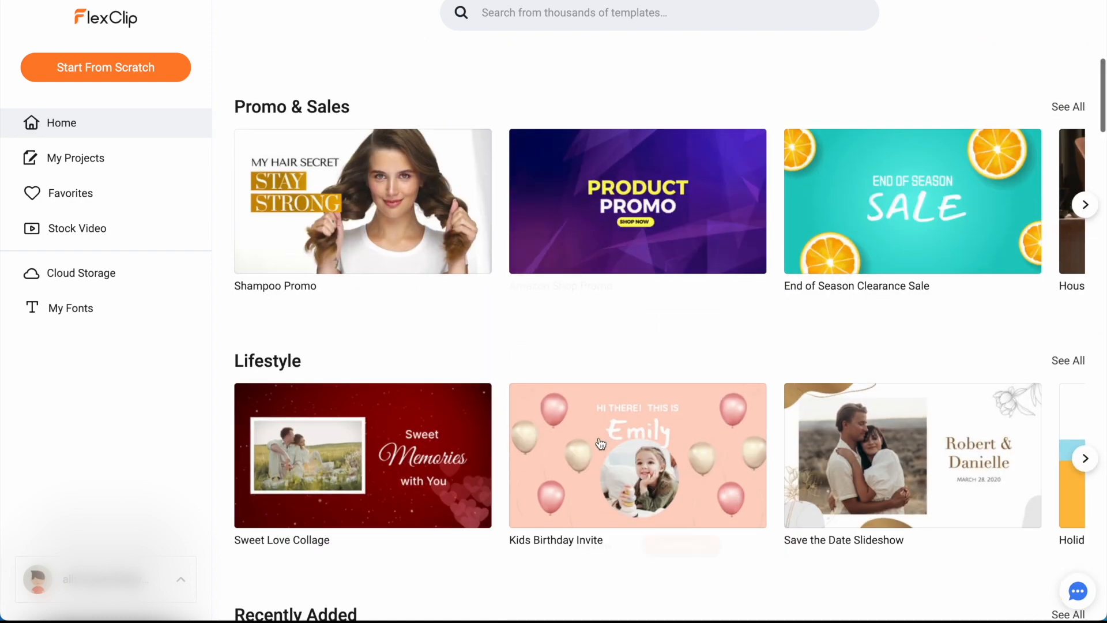
pyautogui.scroll(-10, 601, 443)
pyautogui.scroll(-10, 601, 443)
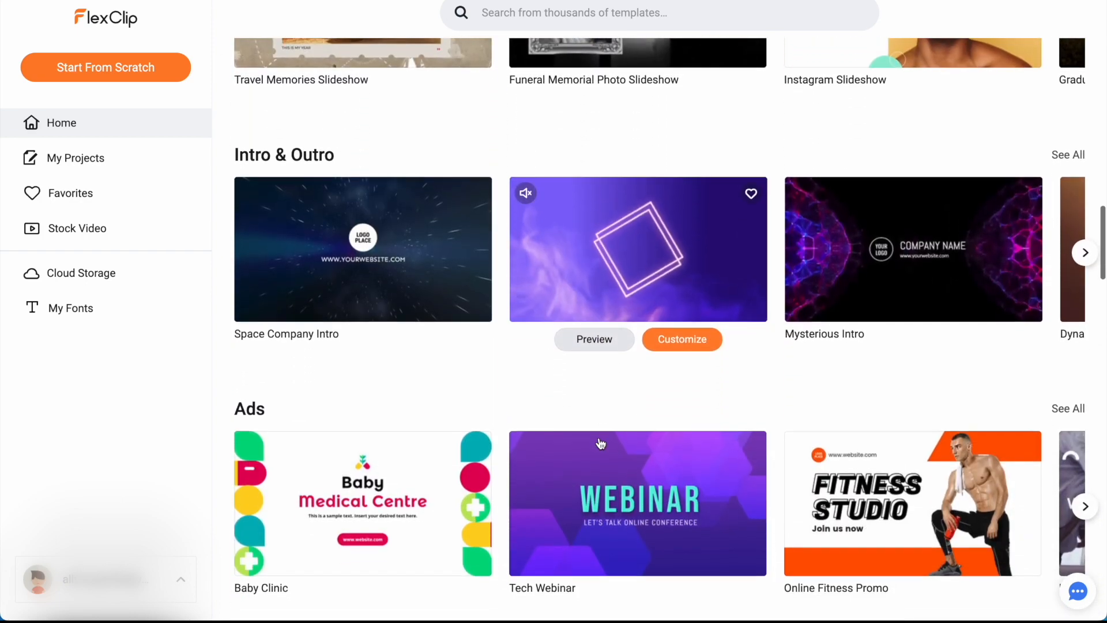
pyautogui.scroll(-2, 601, 443)
pyautogui.scroll(-3, 600, 442)
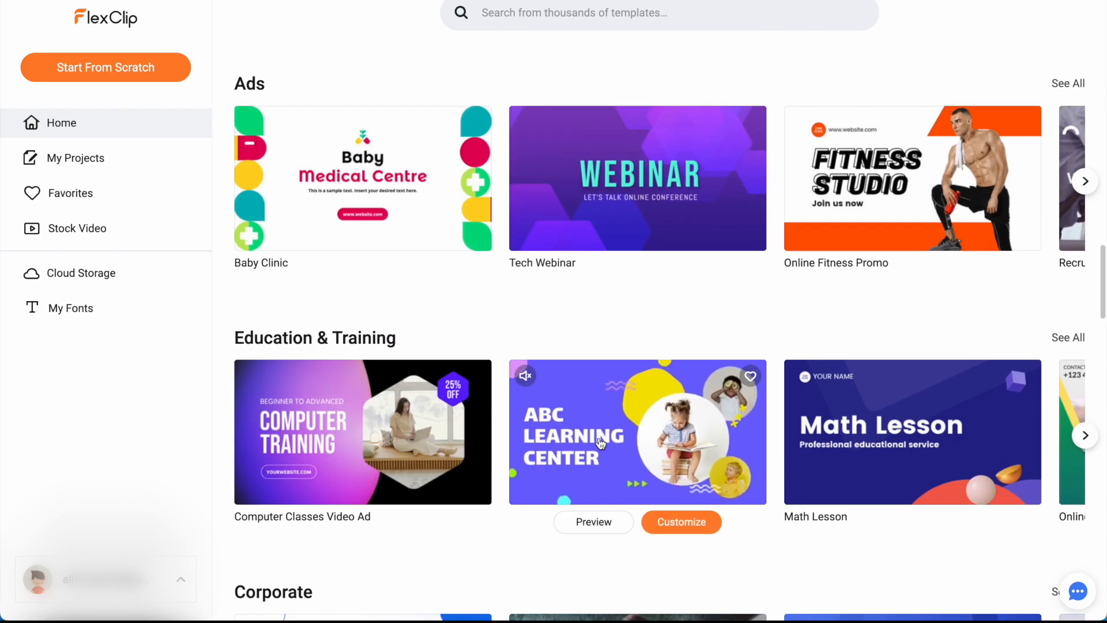
pyautogui.scroll(-15, 601, 443)
pyautogui.scroll(-14, 600, 443)
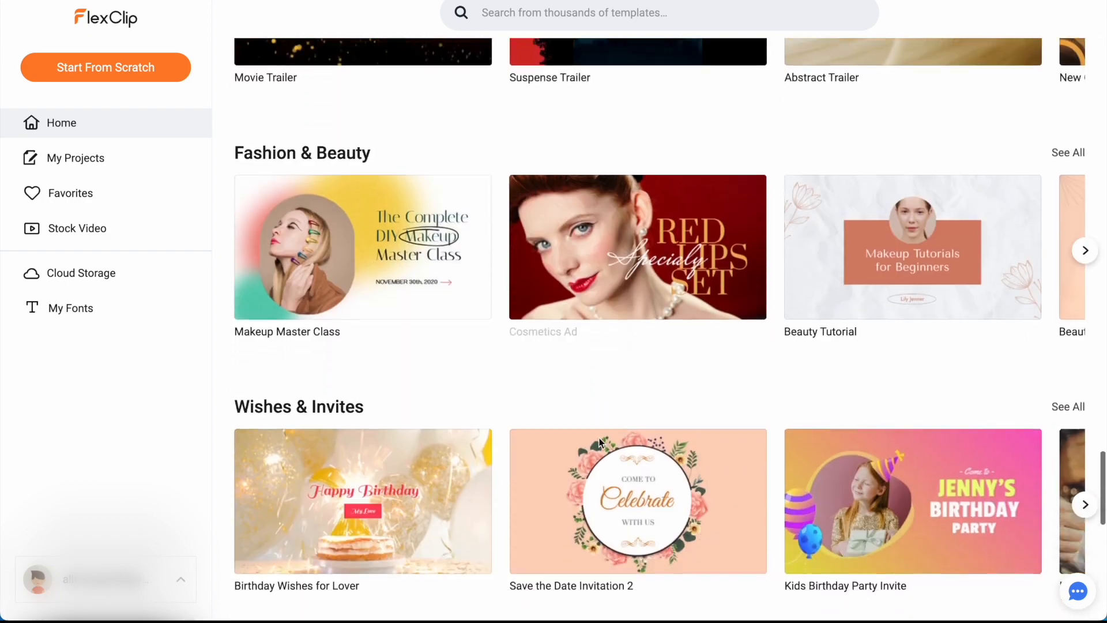
pyautogui.scroll(-8, 600, 442)
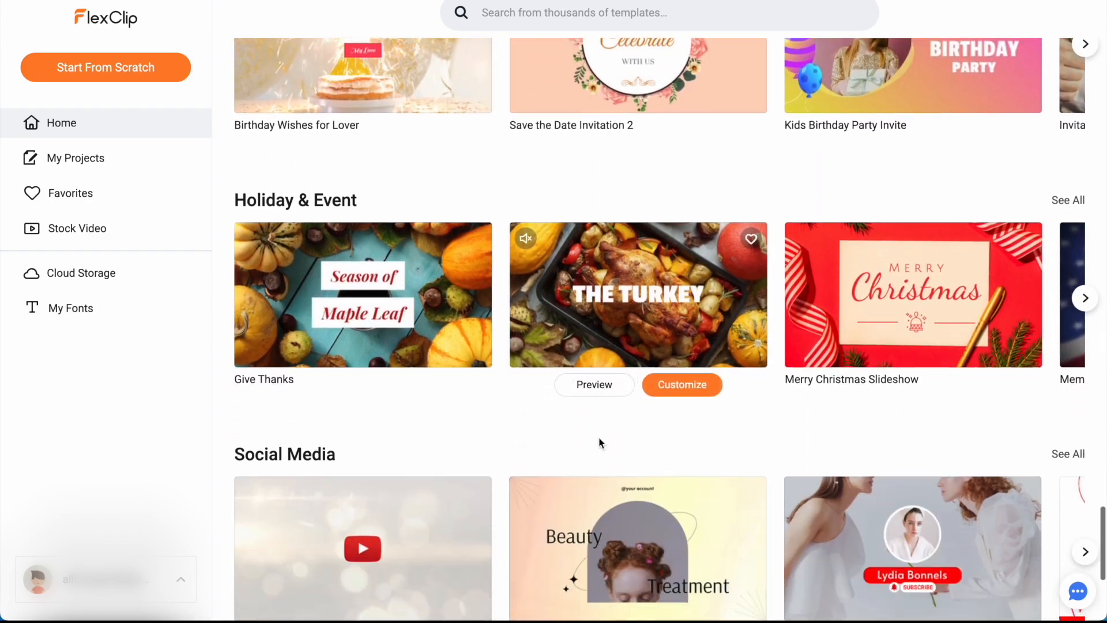
pyautogui.scroll(-6, 600, 442)
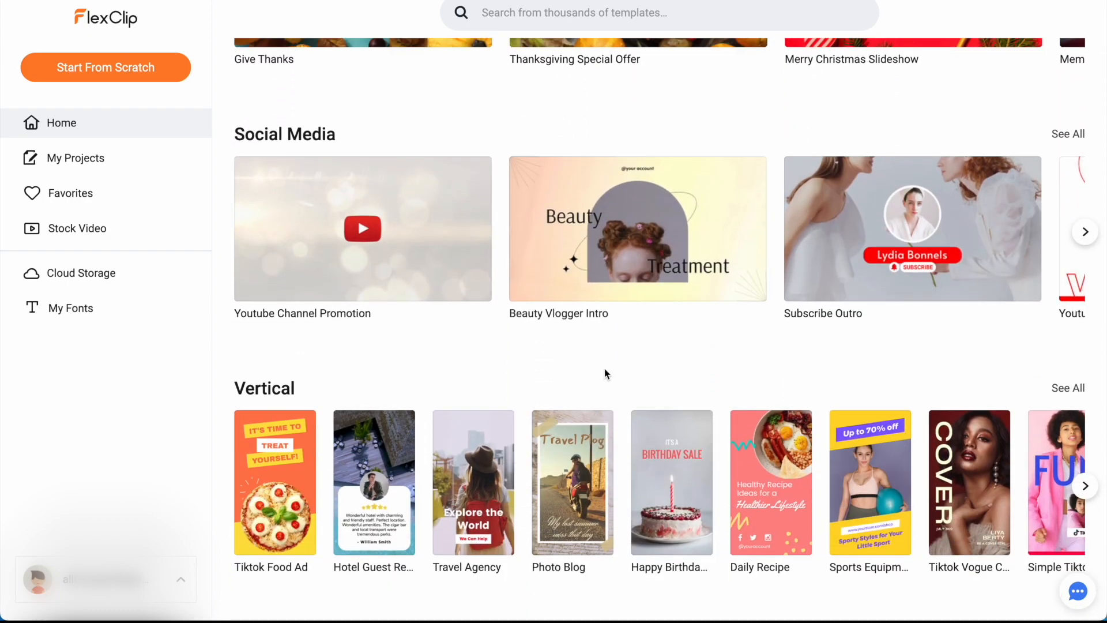
pyautogui.scroll(-18, 604, 369)
pyautogui.scroll(8, 604, 369)
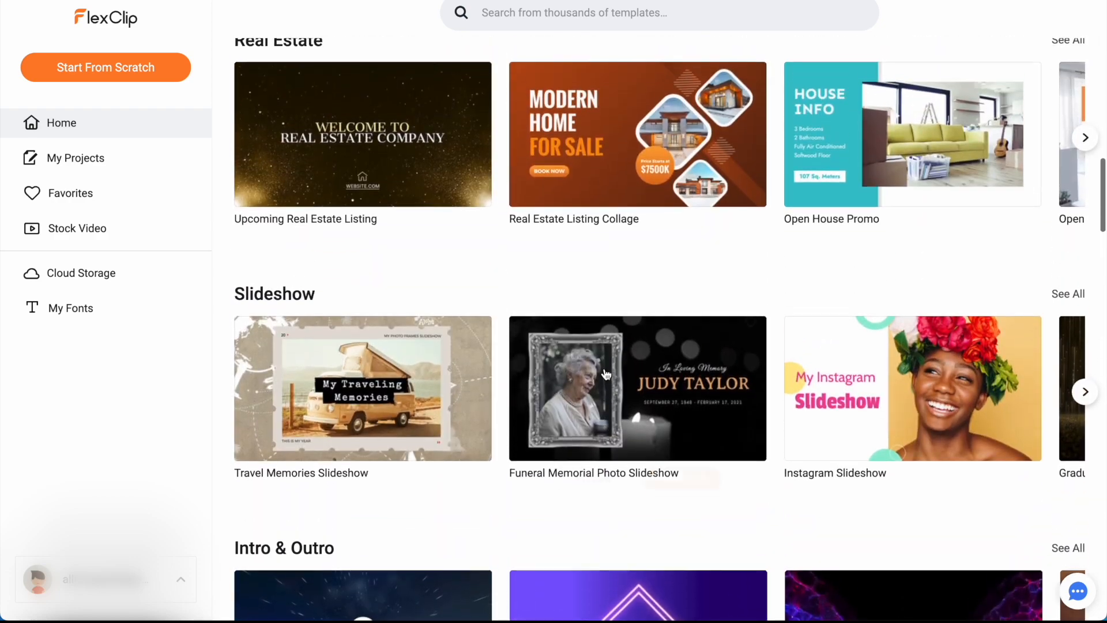
pyautogui.scroll(15, 605, 373)
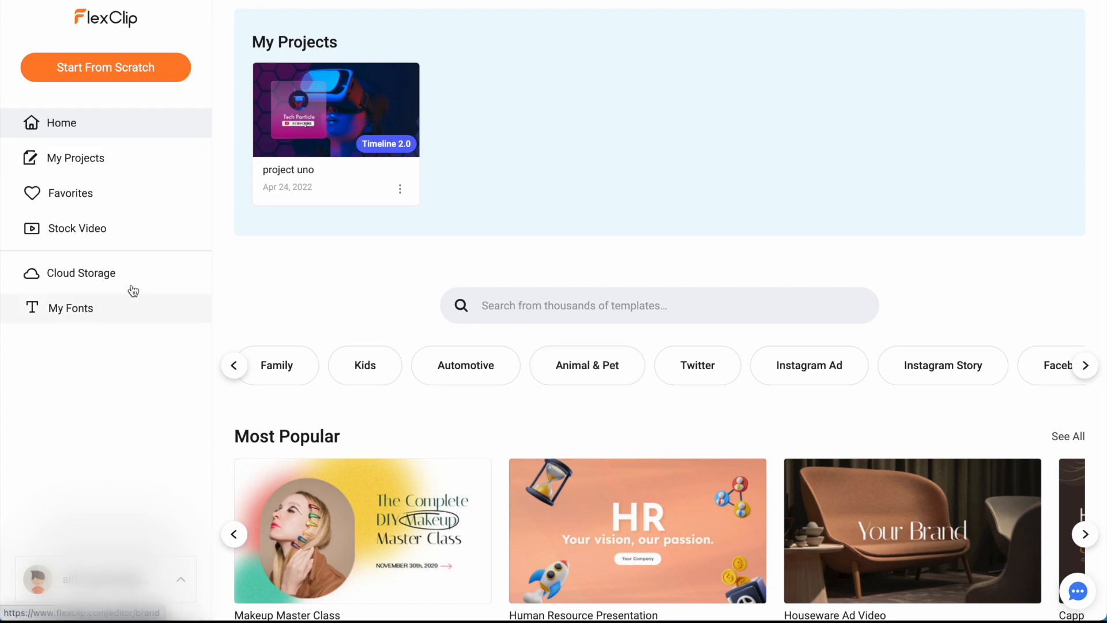
# Step: View the saved projects and the favorite templates
pyautogui.click(125, 151)
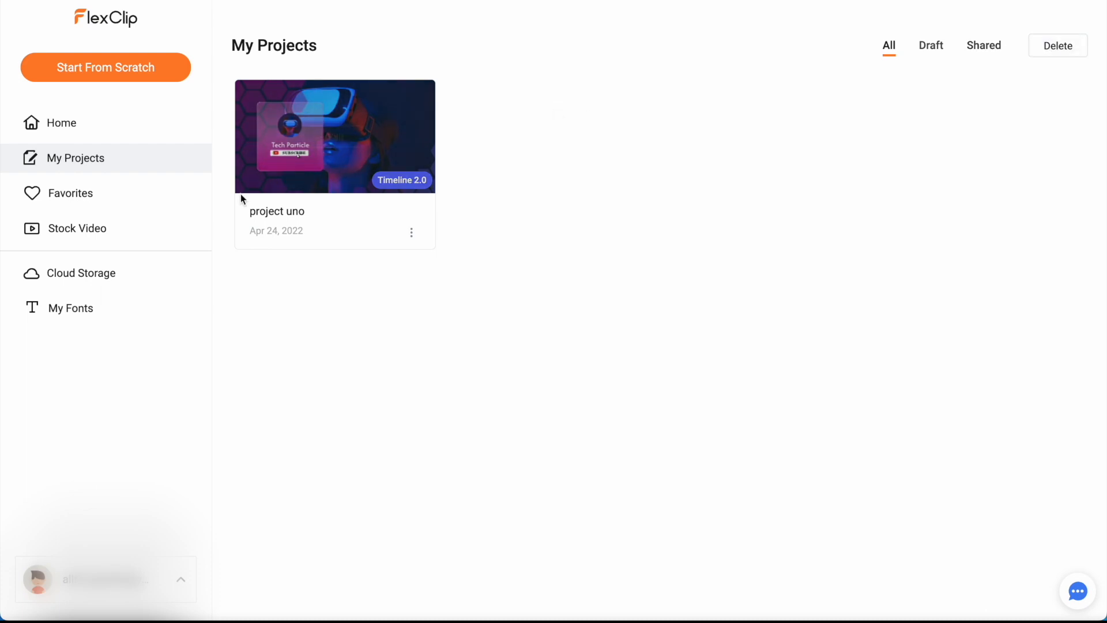
pyautogui.click(92, 201)
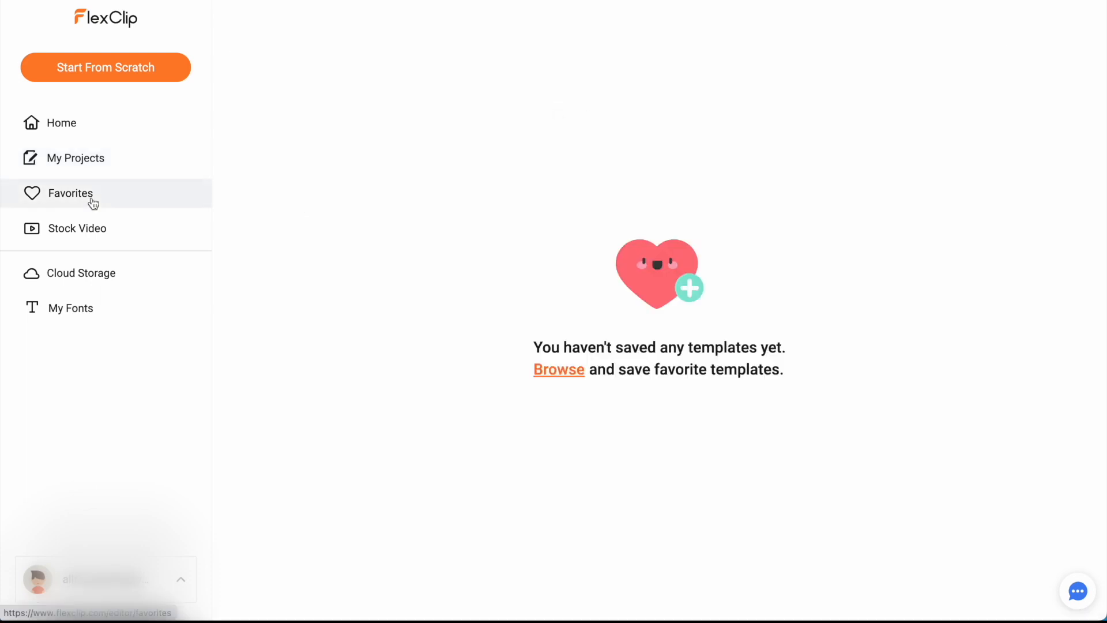
# Step: Examine the stock video library's categories, from Business to Art, and return to the start of the list
pyautogui.click(95, 228)
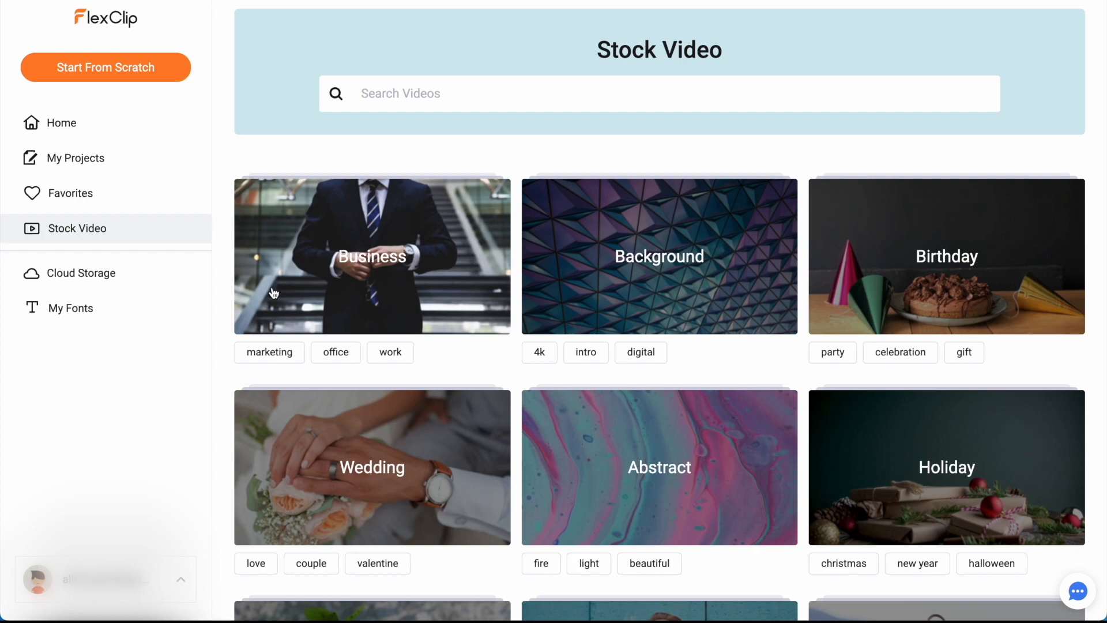
pyautogui.scroll(-8, 520, 312)
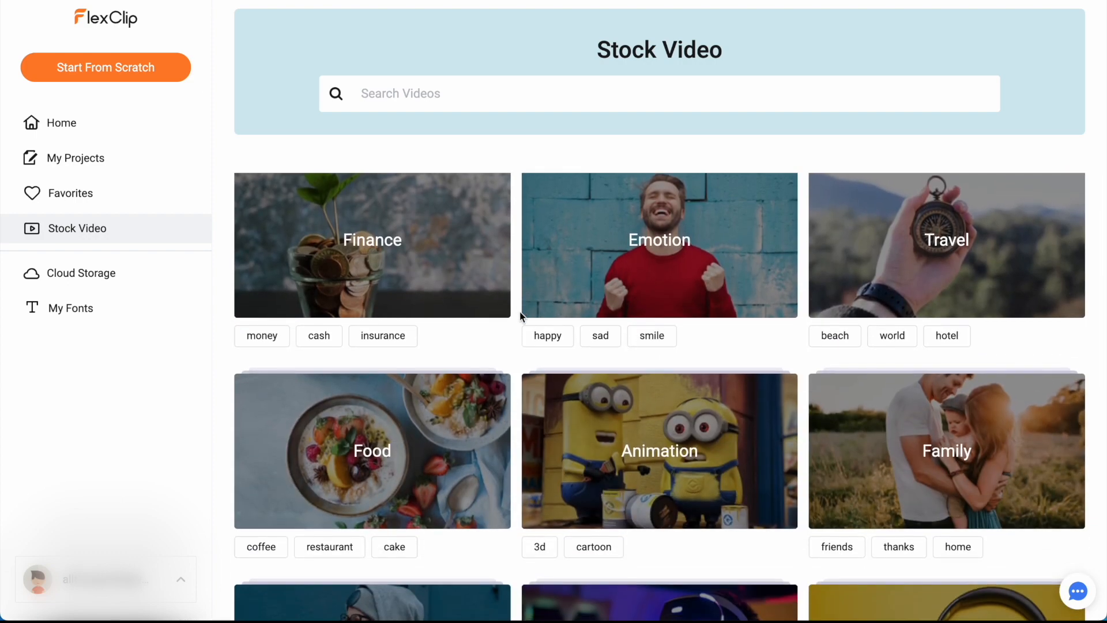
pyautogui.scroll(-4, 610, 432)
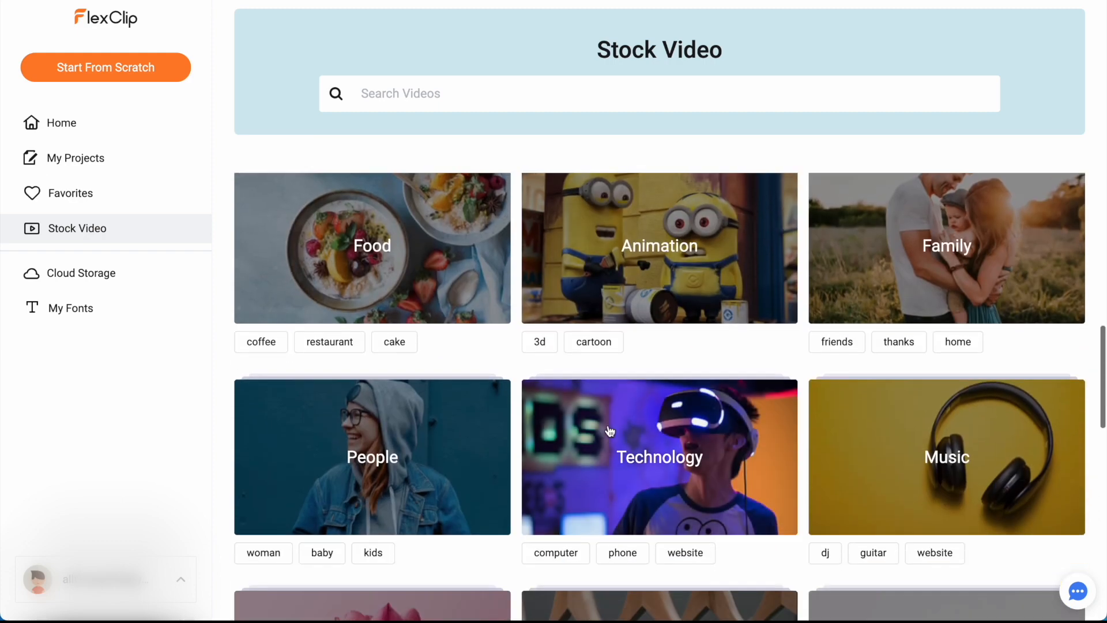
pyautogui.scroll(-9, 427, 483)
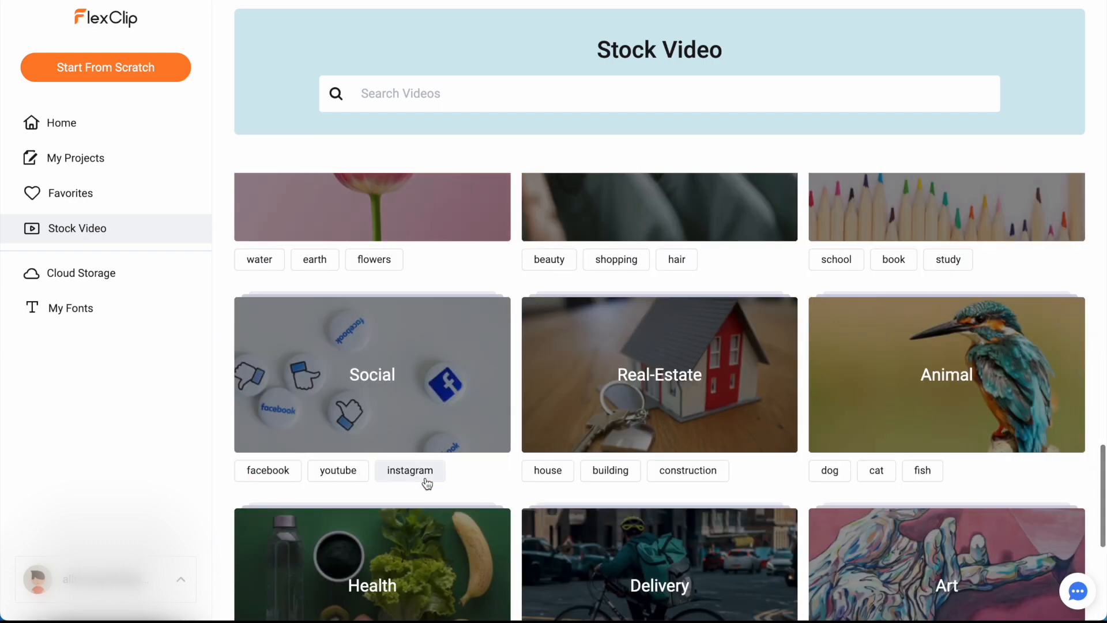
pyautogui.scroll(-5, 426, 485)
pyautogui.scroll(20, 427, 479)
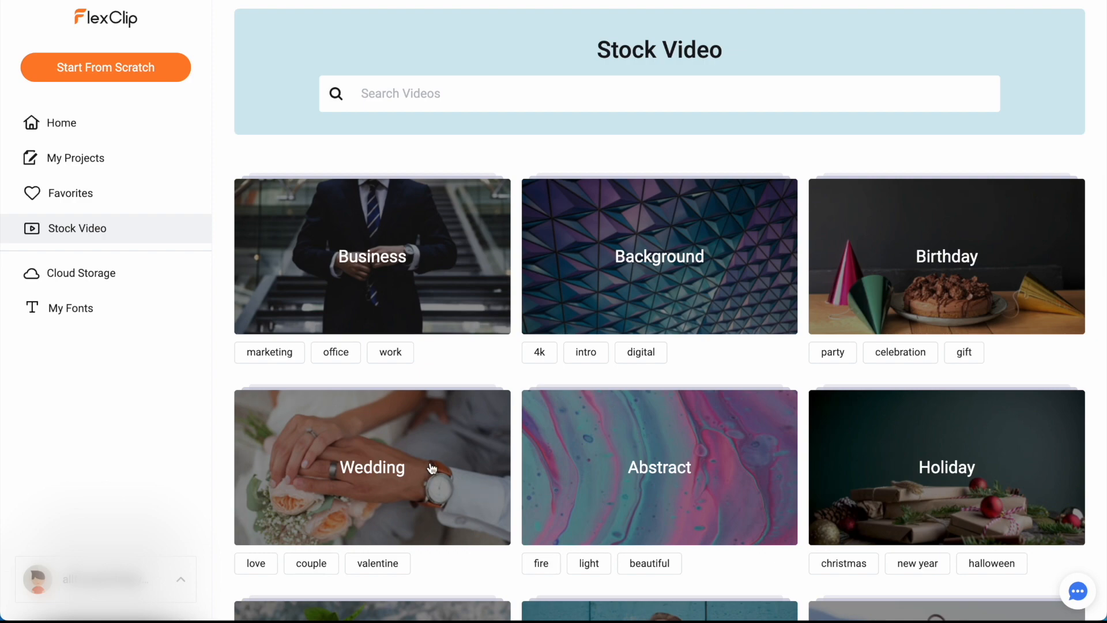
# Step: Browse the stock videos in the Background category and preview the 0:24 blue and purple smoky clip
pyautogui.click(658, 259)
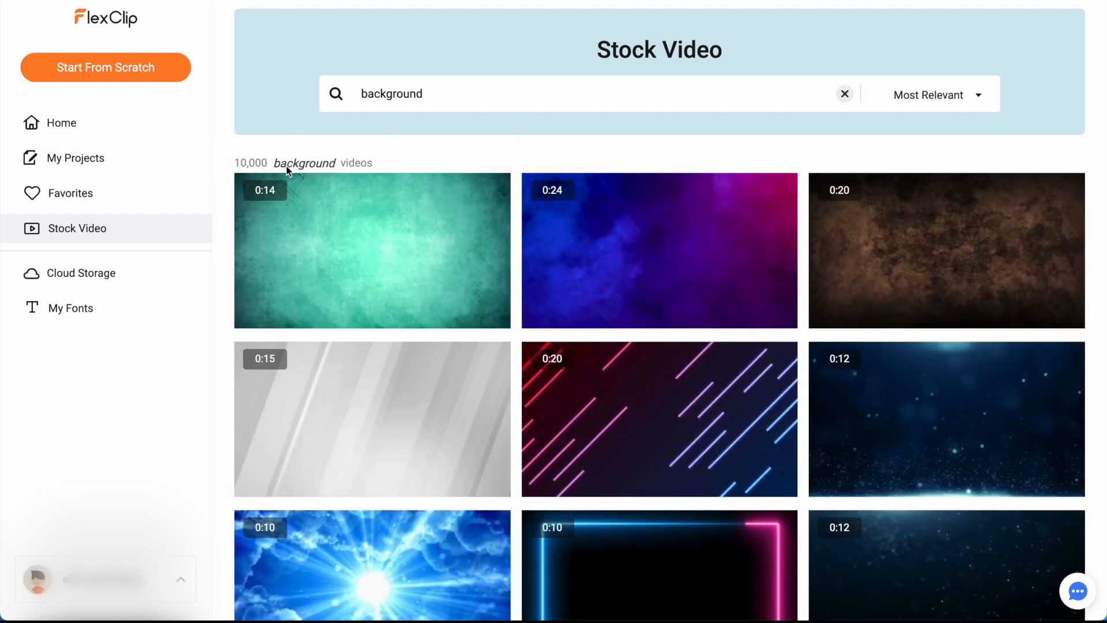
pyautogui.scroll(-3, 590, 263)
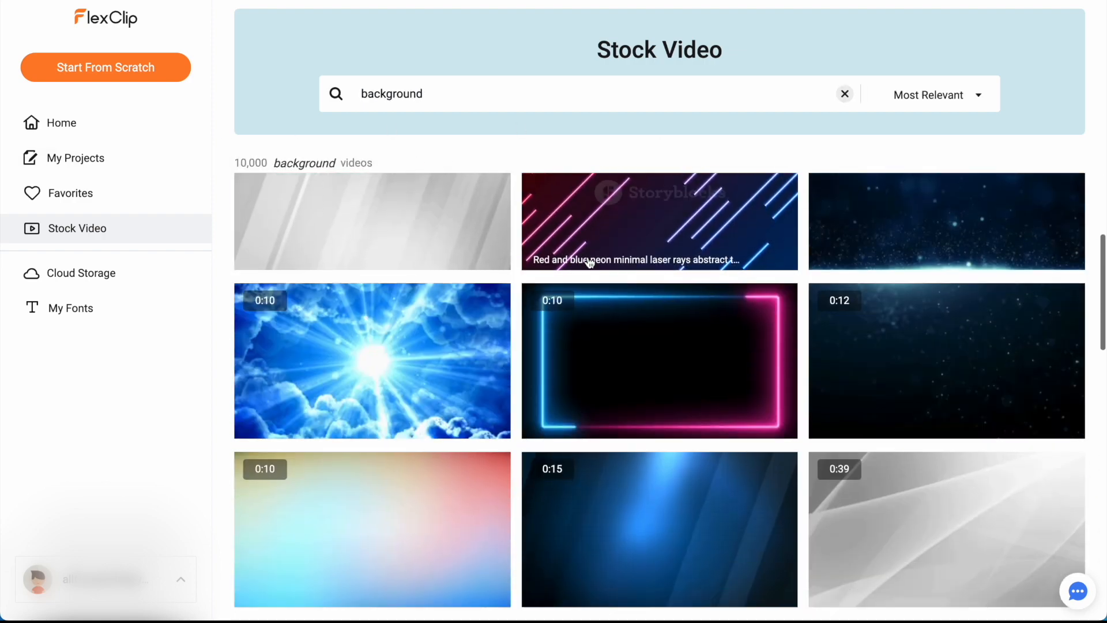
pyautogui.scroll(3, 675, 267)
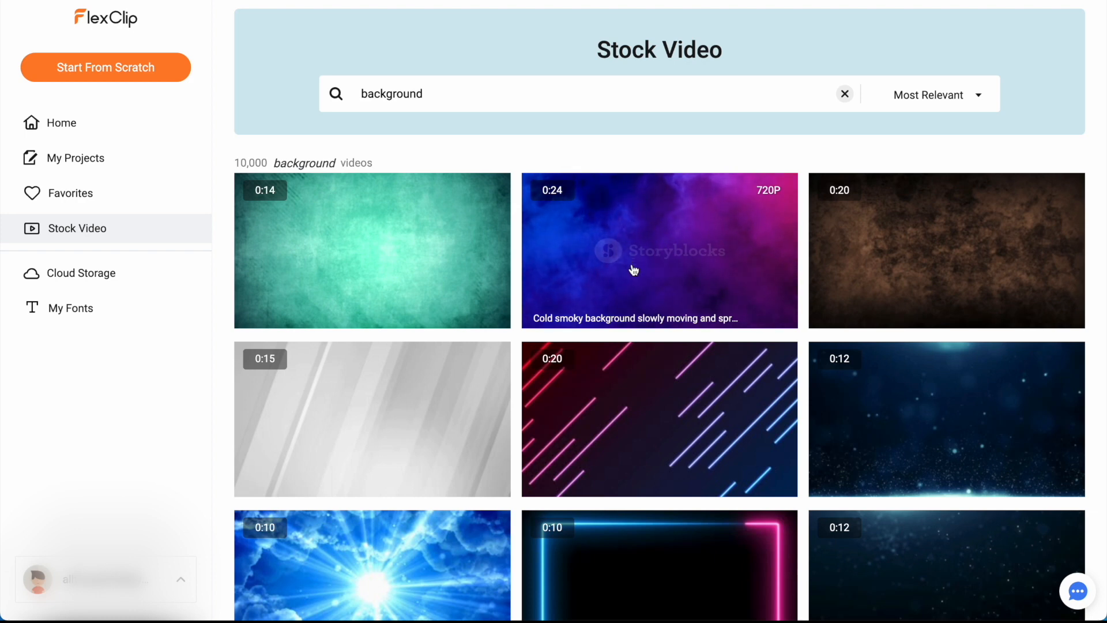
pyautogui.click(744, 241)
pyautogui.press('Escape')
pyautogui.scroll(-20, 678, 289)
pyautogui.scroll(-6, 679, 290)
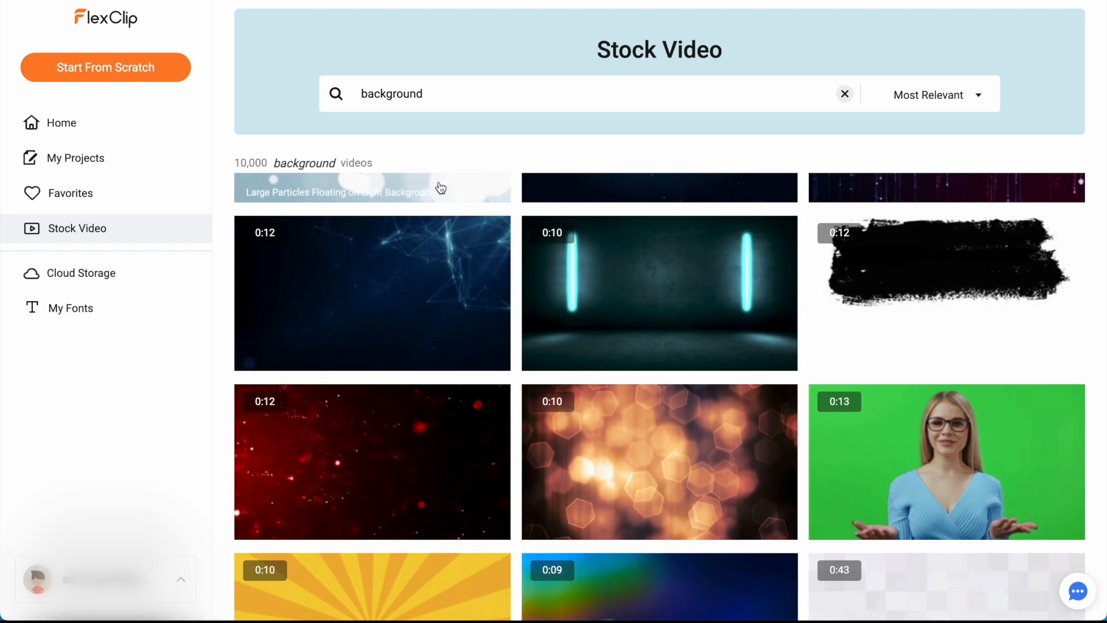
# Step: Check the cloud storage and the custom fonts area
pyautogui.click(67, 268)
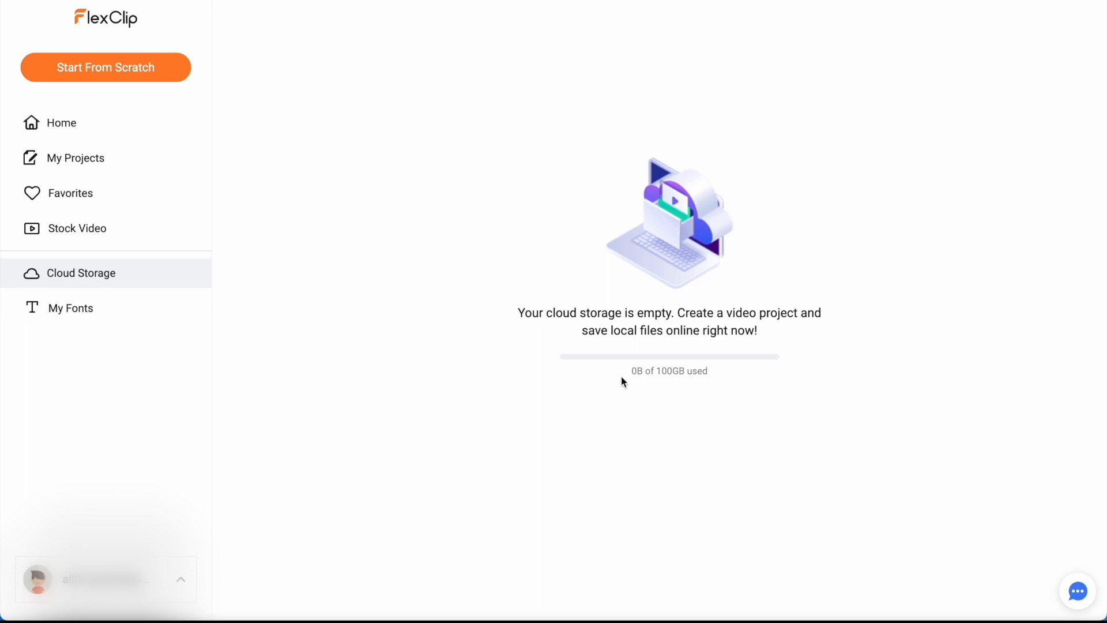
pyautogui.click(118, 309)
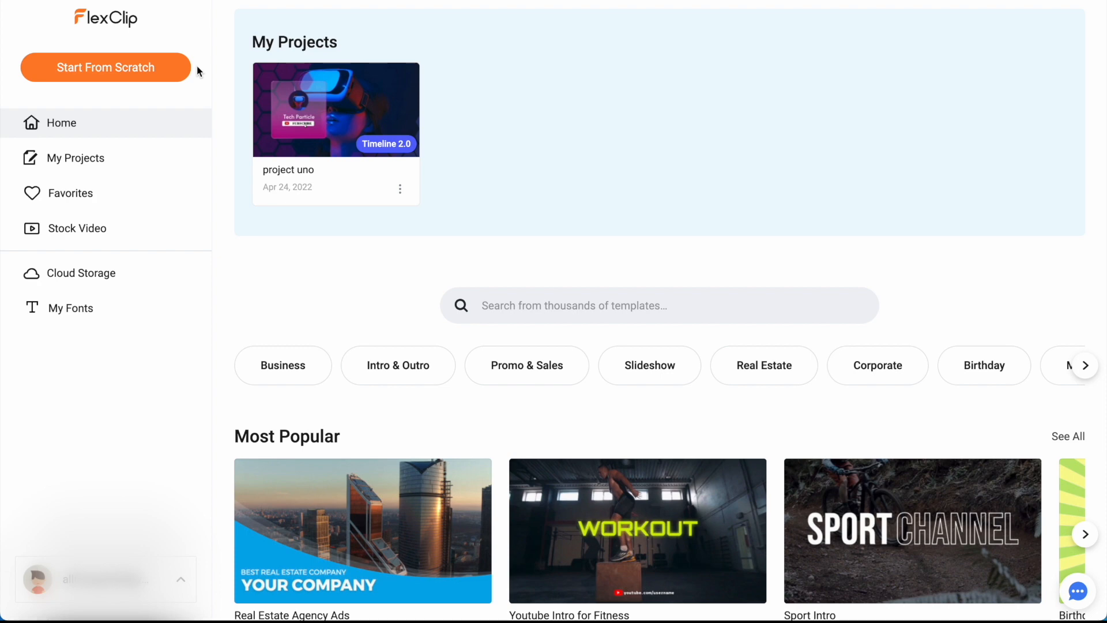
# Step: Preview the 0:14 green background stock video with its option to use it, and return to the home page
pyautogui.click(121, 233)
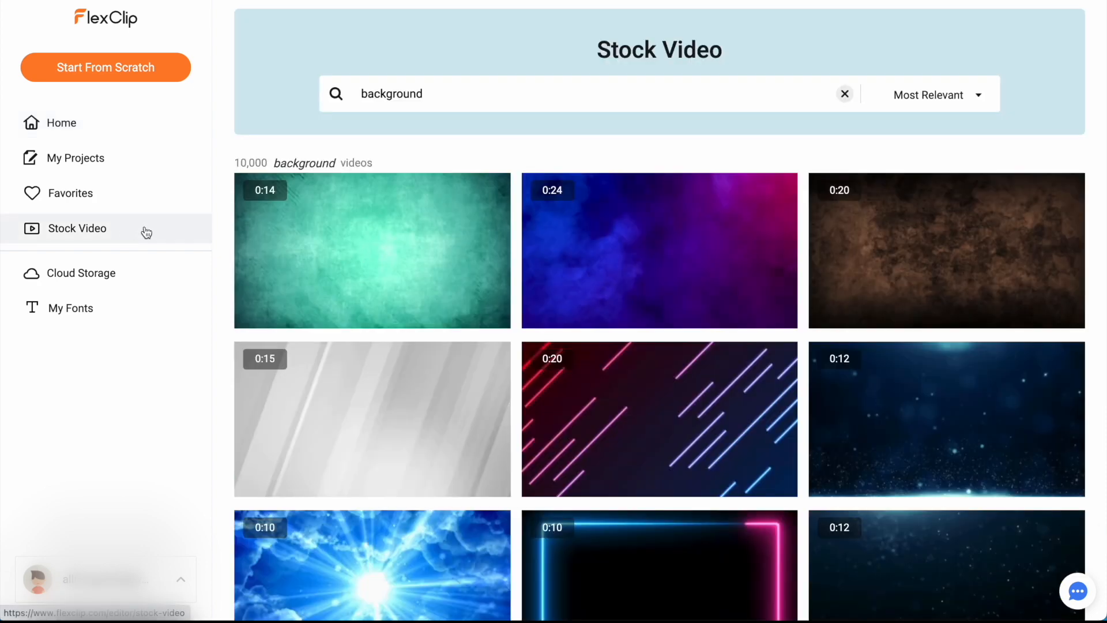
pyautogui.click(391, 263)
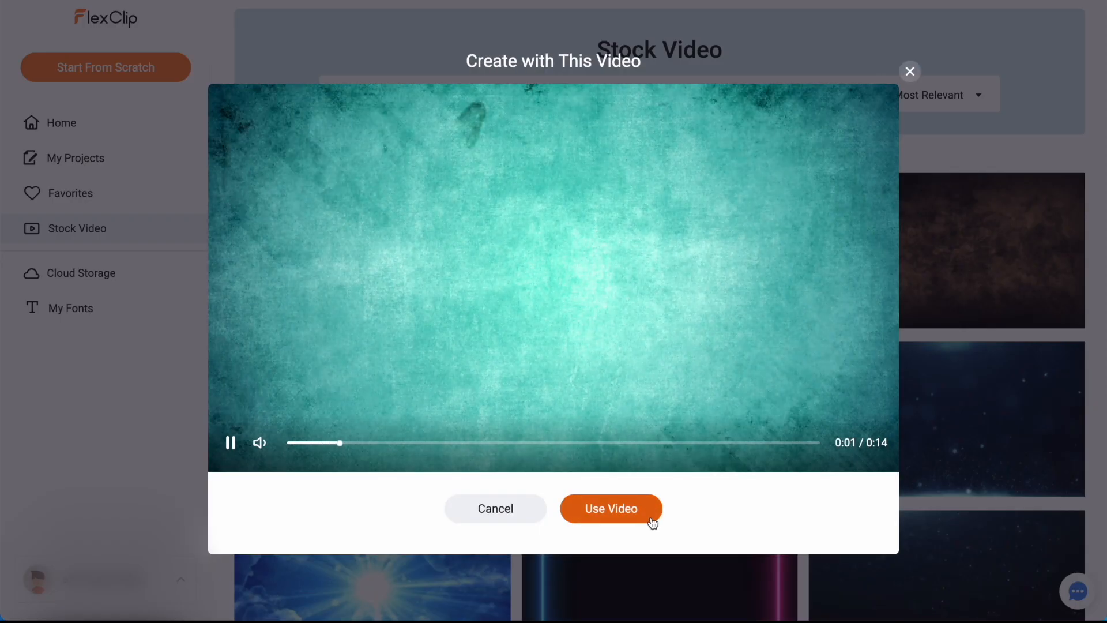
pyautogui.click(652, 522)
pyautogui.click(163, 137)
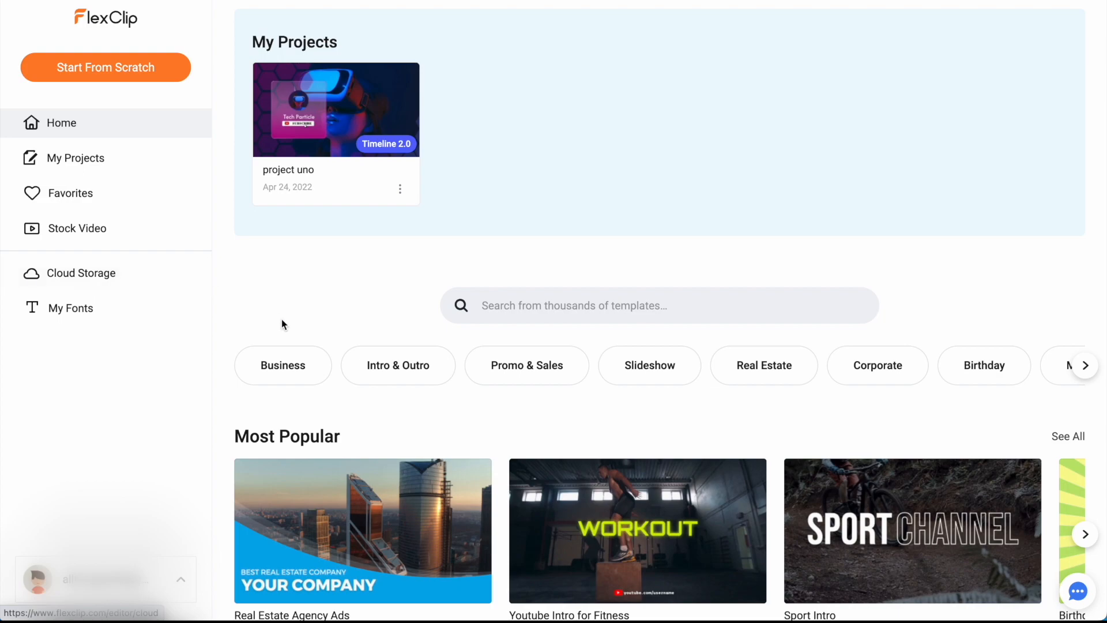
# Step: Examine the home page's template sections from Most Popular through Promo & Sales, Lifestyle, Ads and Education & Training, and return to the start
pyautogui.scroll(-3, 281, 320)
pyautogui.scroll(-20, 507, 343)
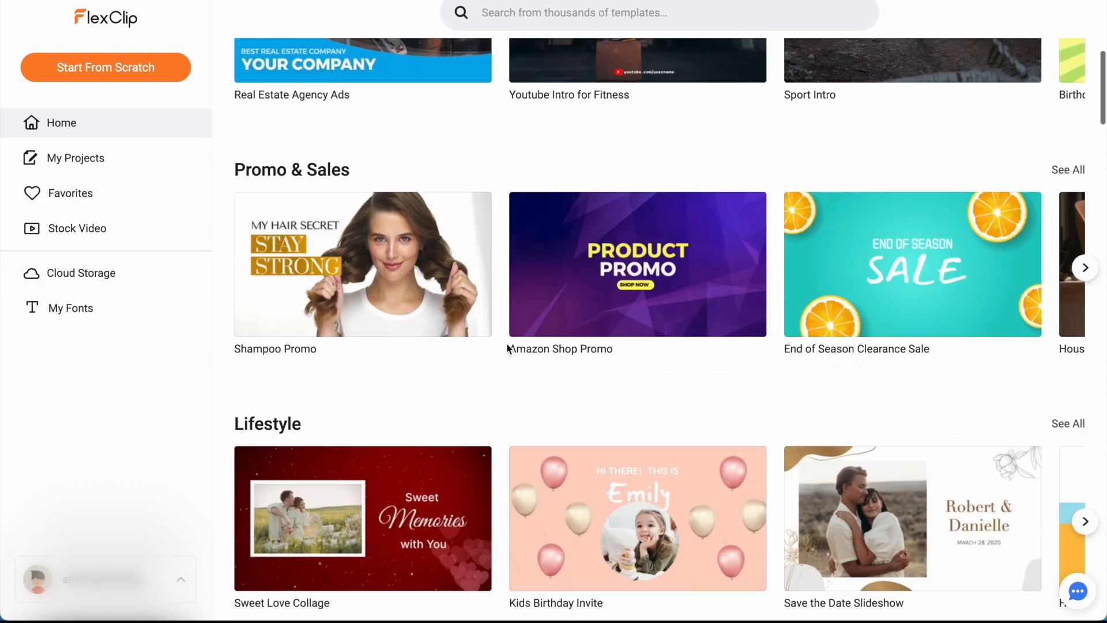
pyautogui.scroll(-5, 506, 343)
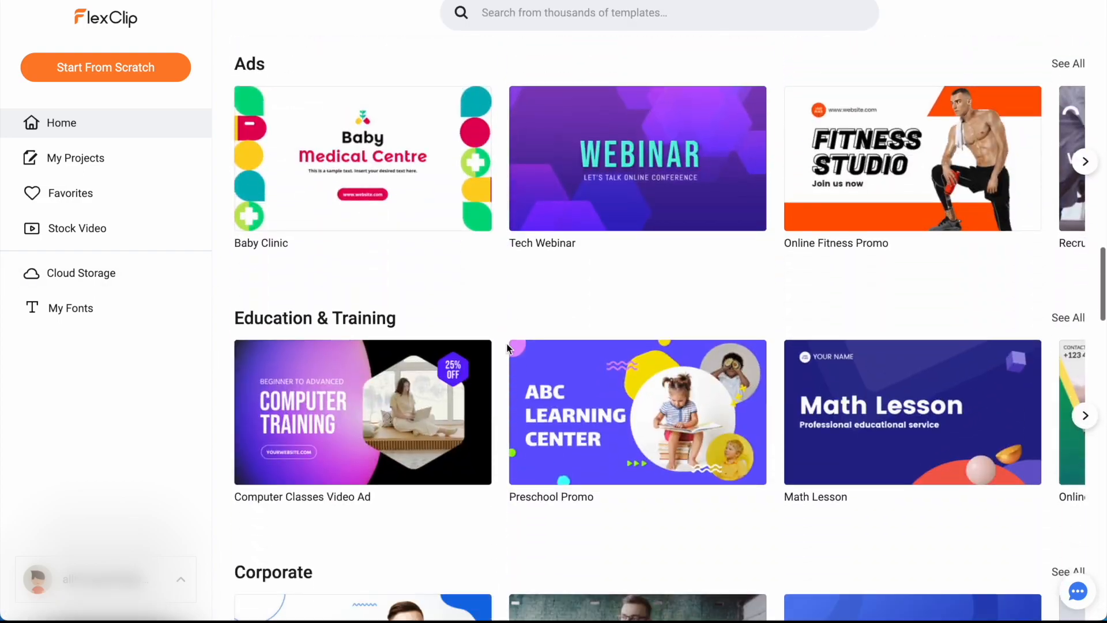
pyautogui.press('Home')
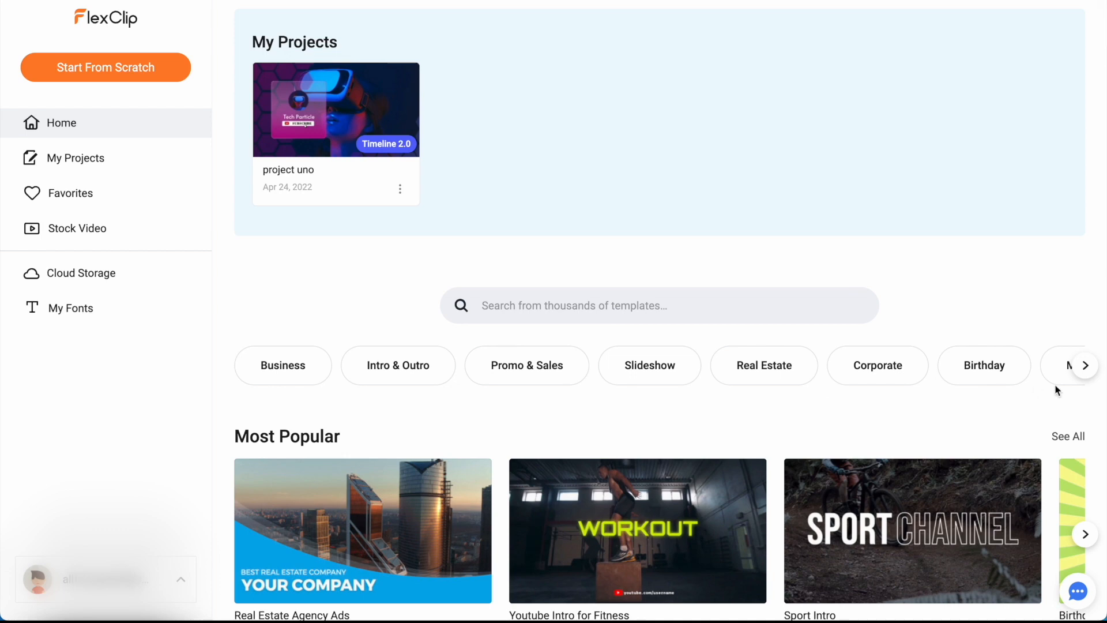
# Step: Browse further template categories as far as Nature and preview the Real Estate Agency Ads template in place
pyautogui.click(1086, 366)
pyautogui.click(1086, 366)
pyautogui.scroll(-2, 484, 276)
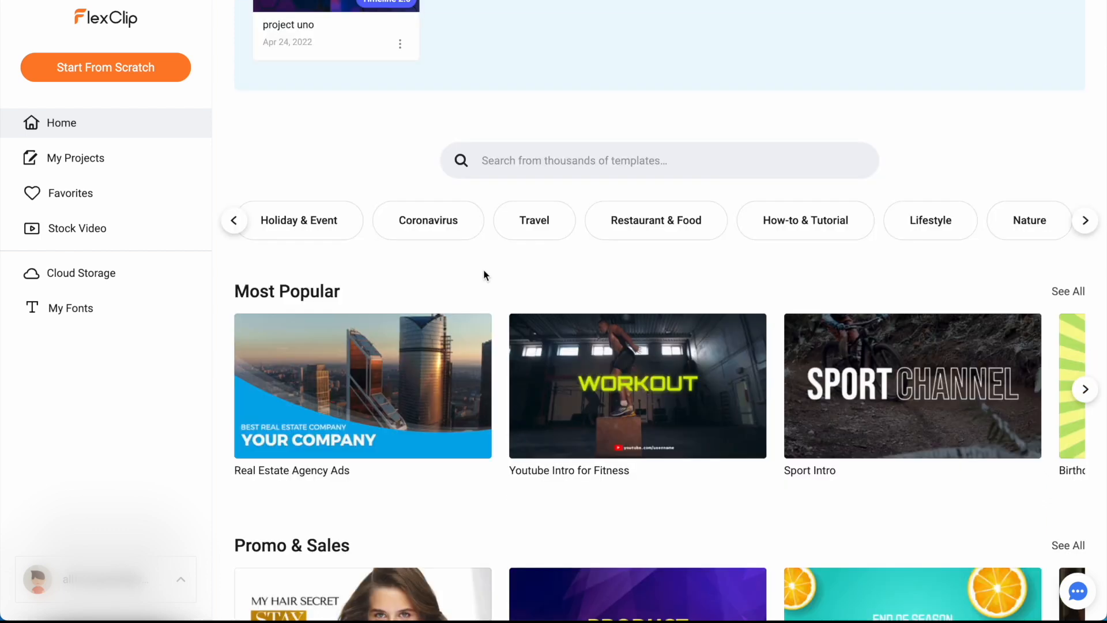
pyautogui.moveTo(351, 344)
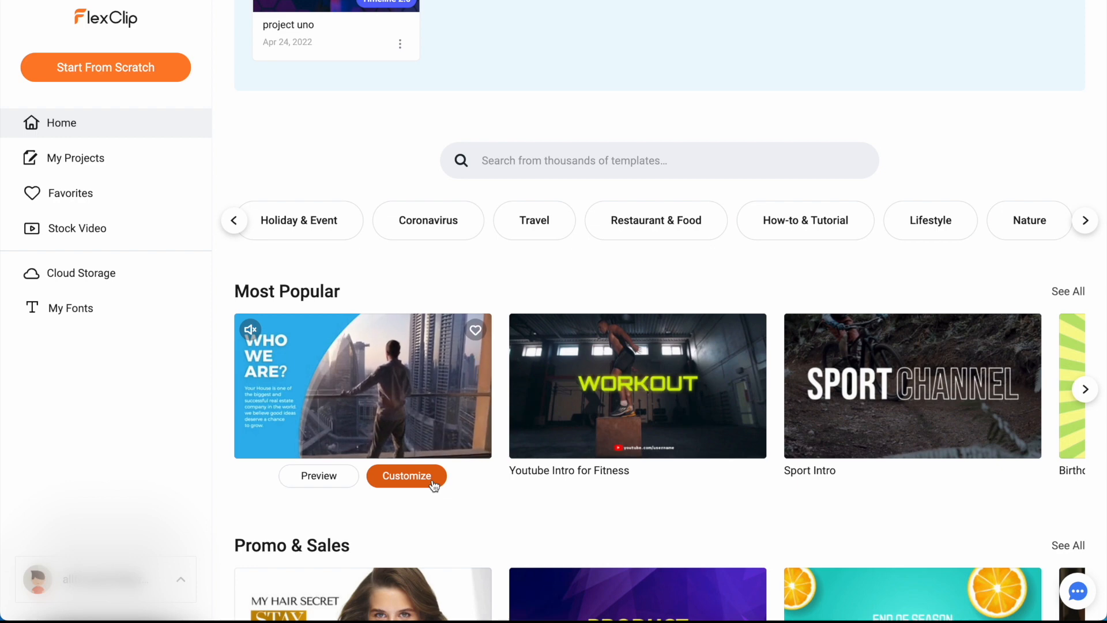
pyautogui.scroll(3, 604, 107)
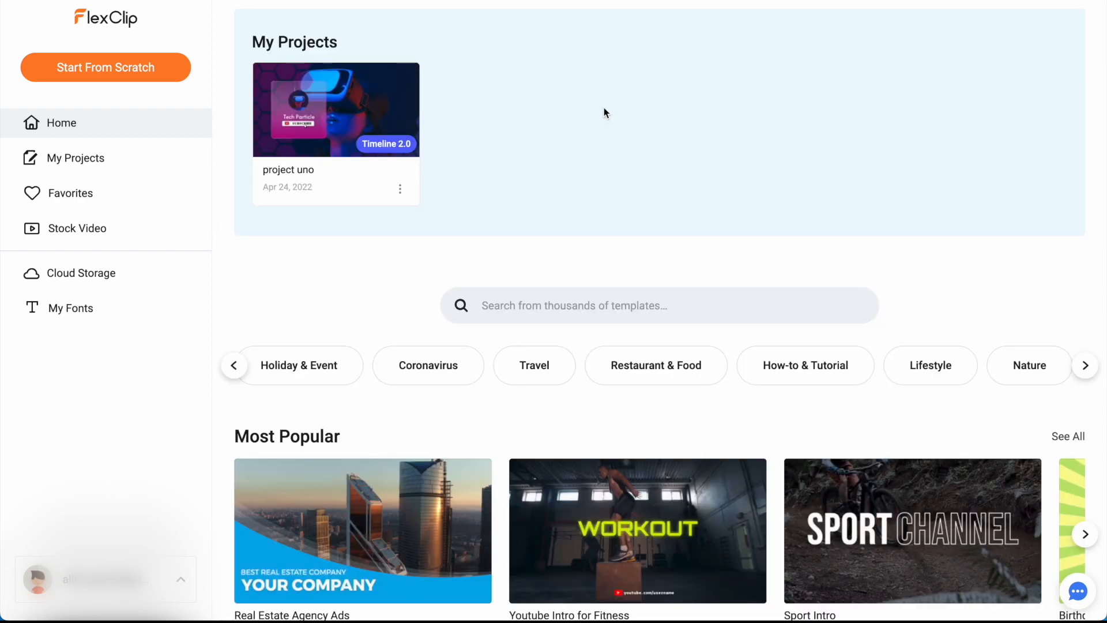
# Step: Search the templates for "tech" and find the VR headset template among the results
pyautogui.scroll(-5, 604, 107)
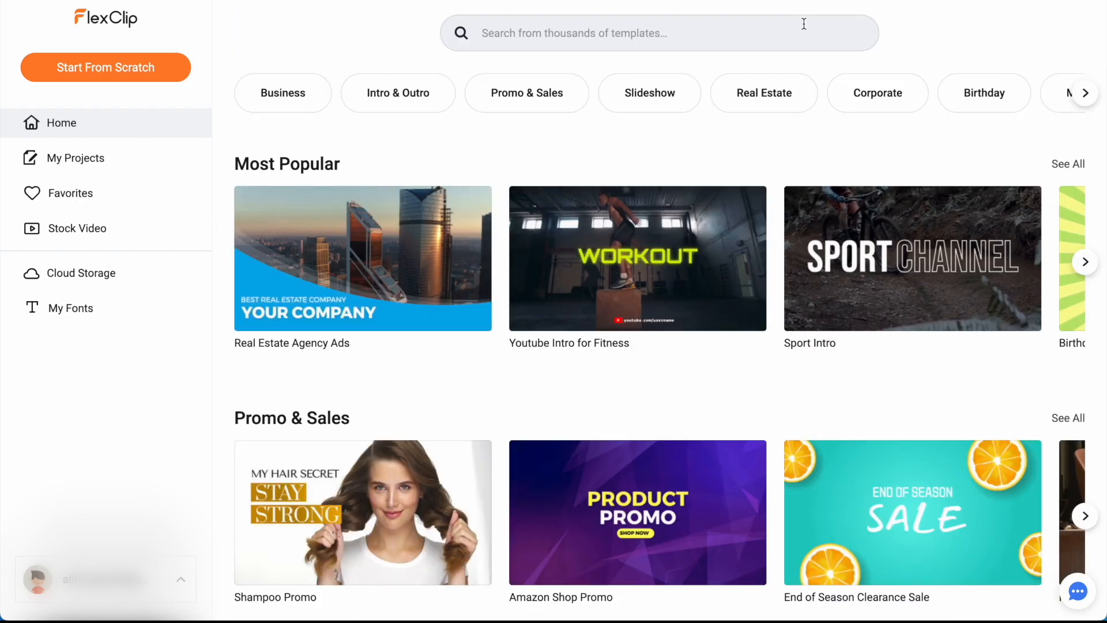
pyautogui.click(803, 23)
pyautogui.write('tech')
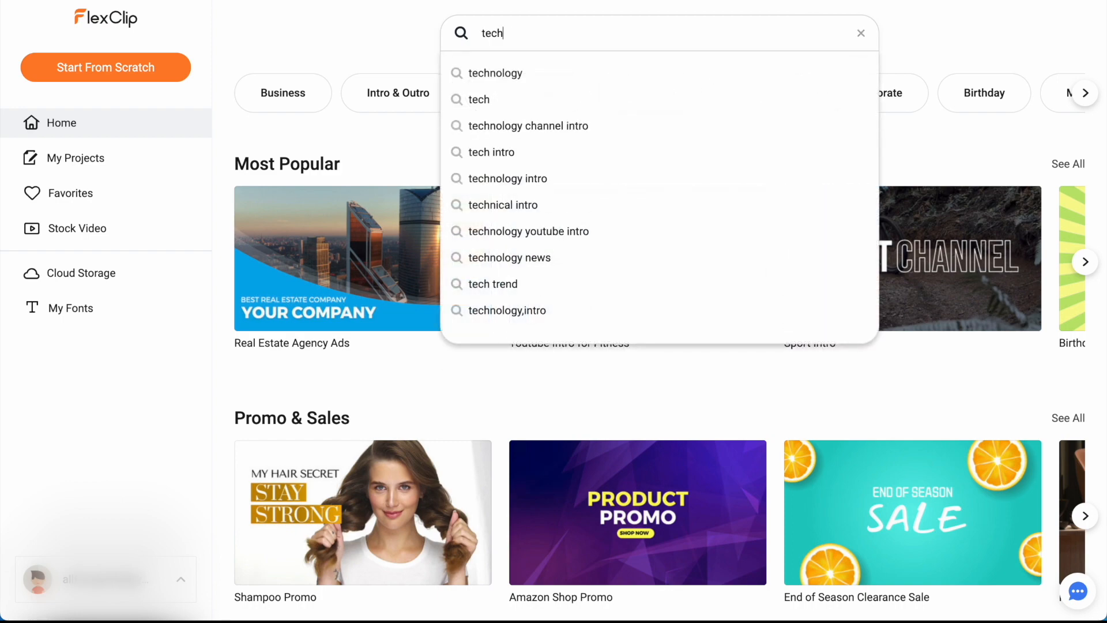
pyautogui.press('Return')
pyautogui.scroll(-5, 718, 352)
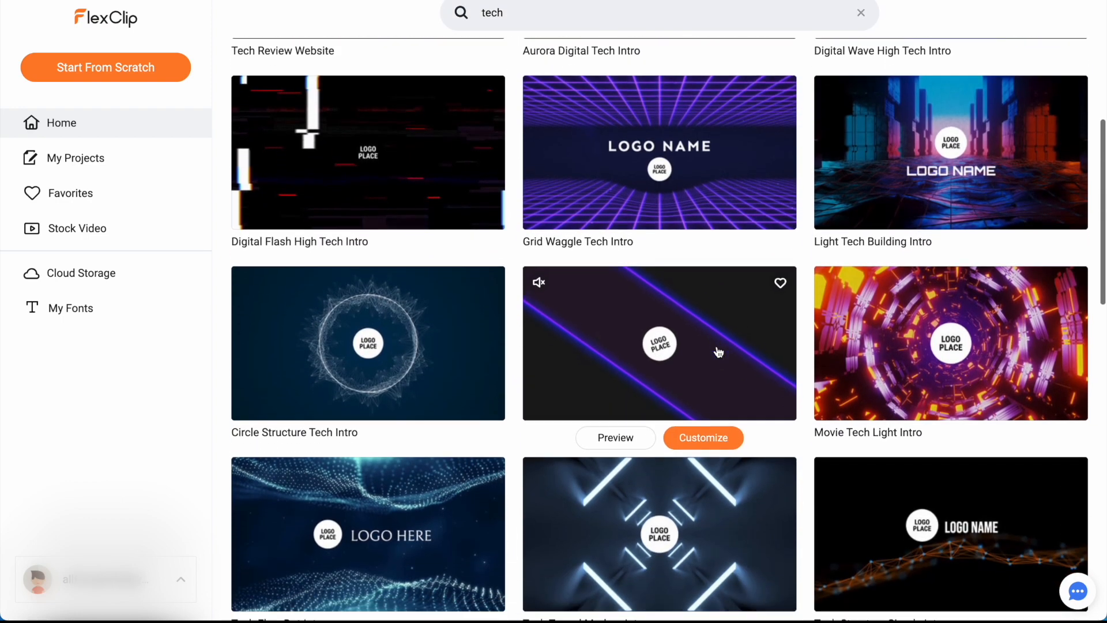
pyautogui.scroll(-10, 718, 352)
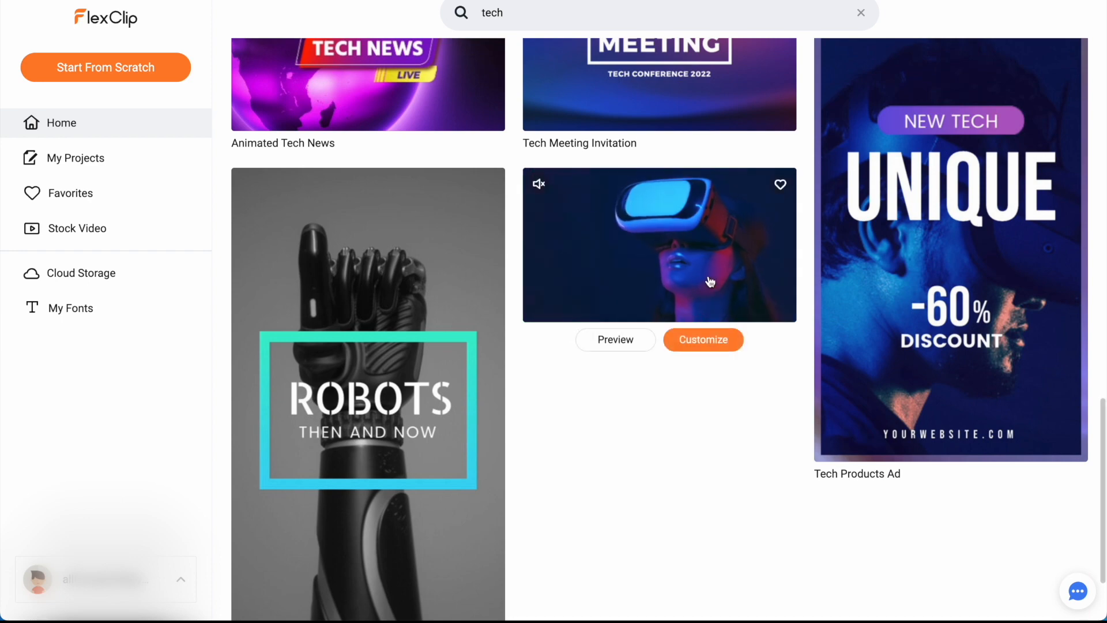
# Step: Open the VR headset template for customizing in Storyboard Mode and dismiss the introductory tips
pyautogui.click(705, 341)
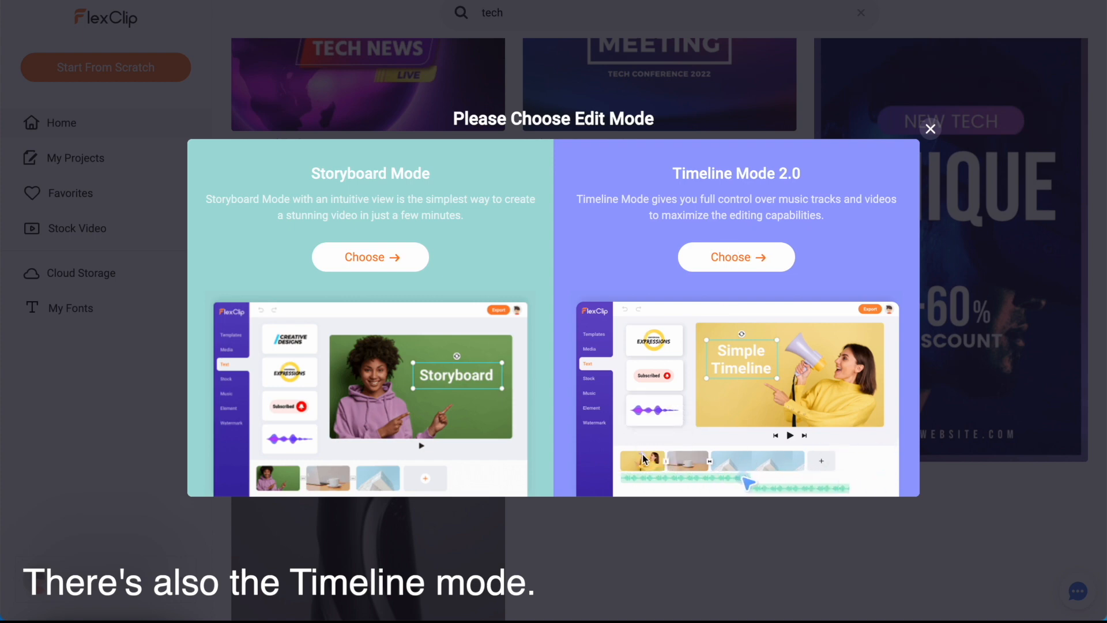
pyautogui.click(402, 264)
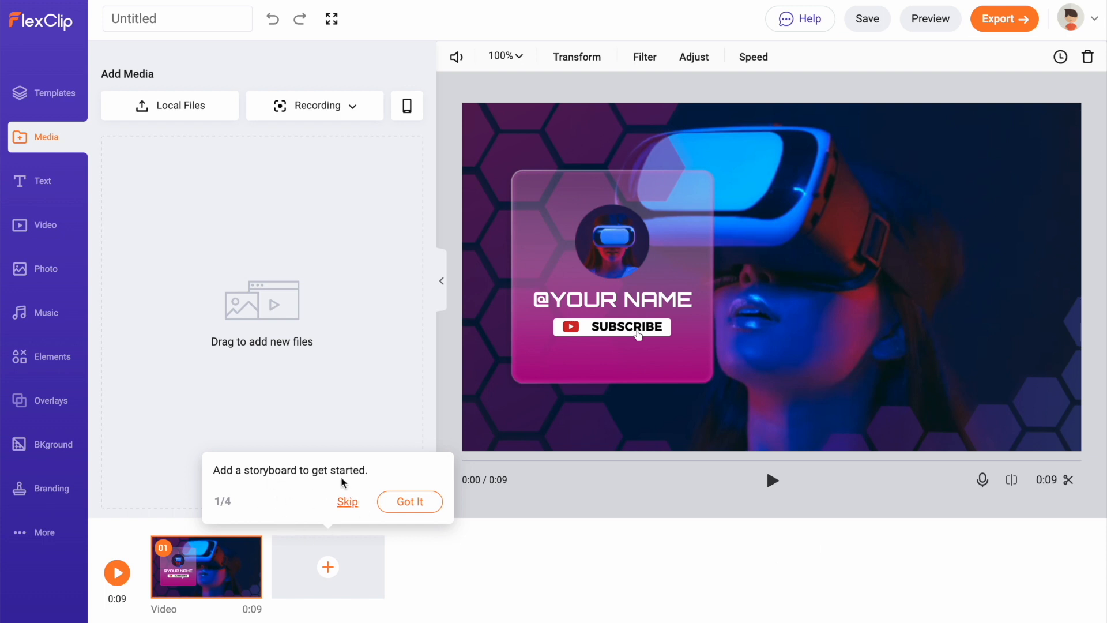
pyautogui.click(380, 497)
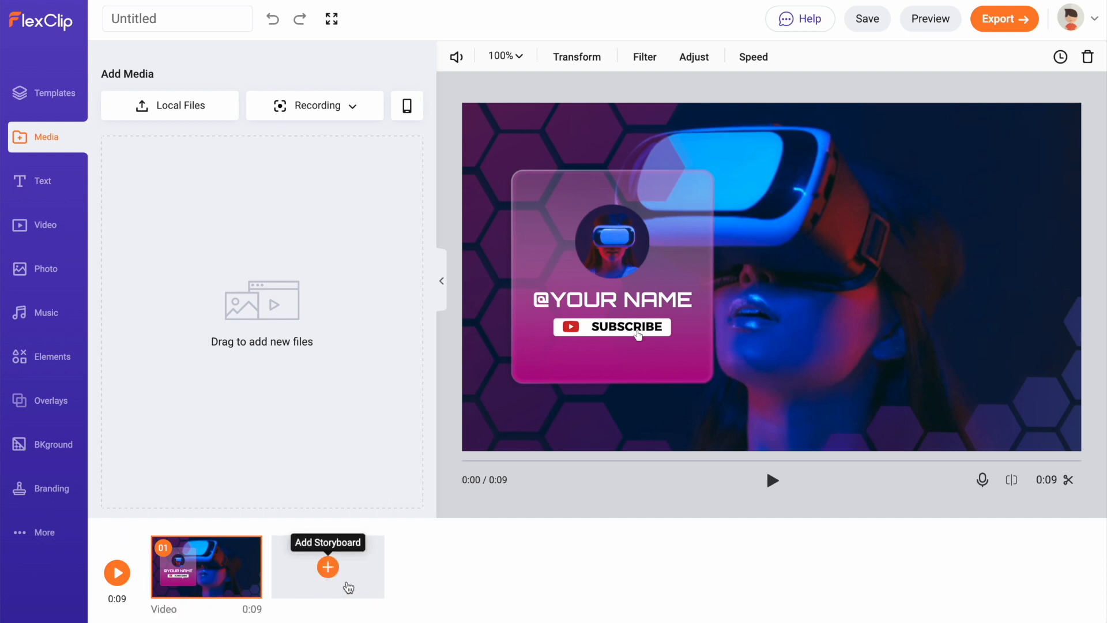
# Step: Add a blank second storyboard after the template's scene and delete it again
pyautogui.click(341, 579)
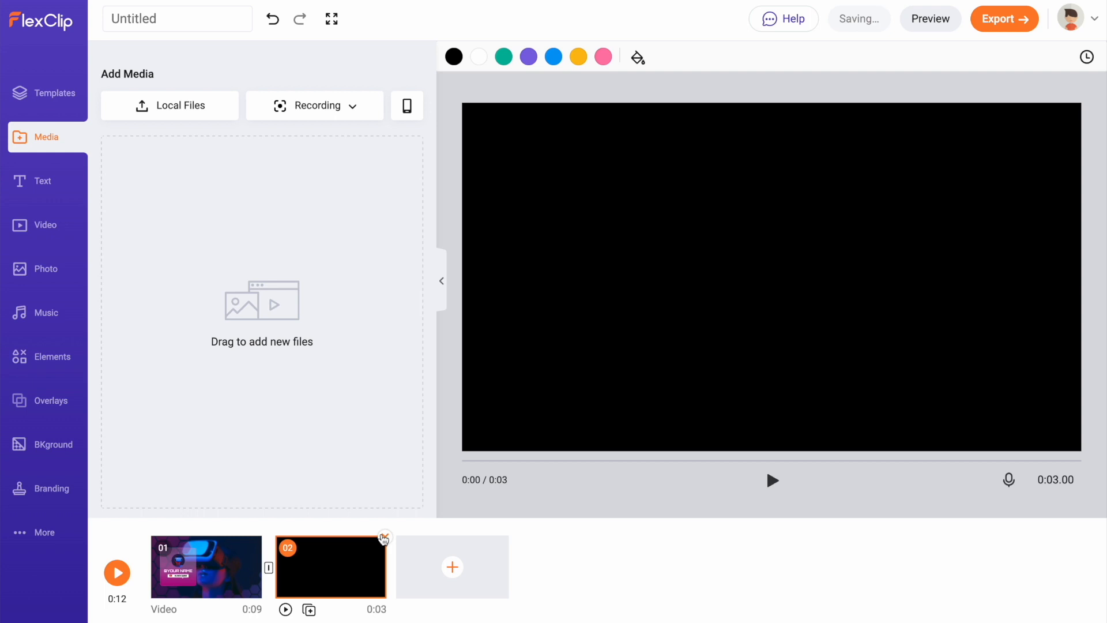
pyautogui.click(384, 538)
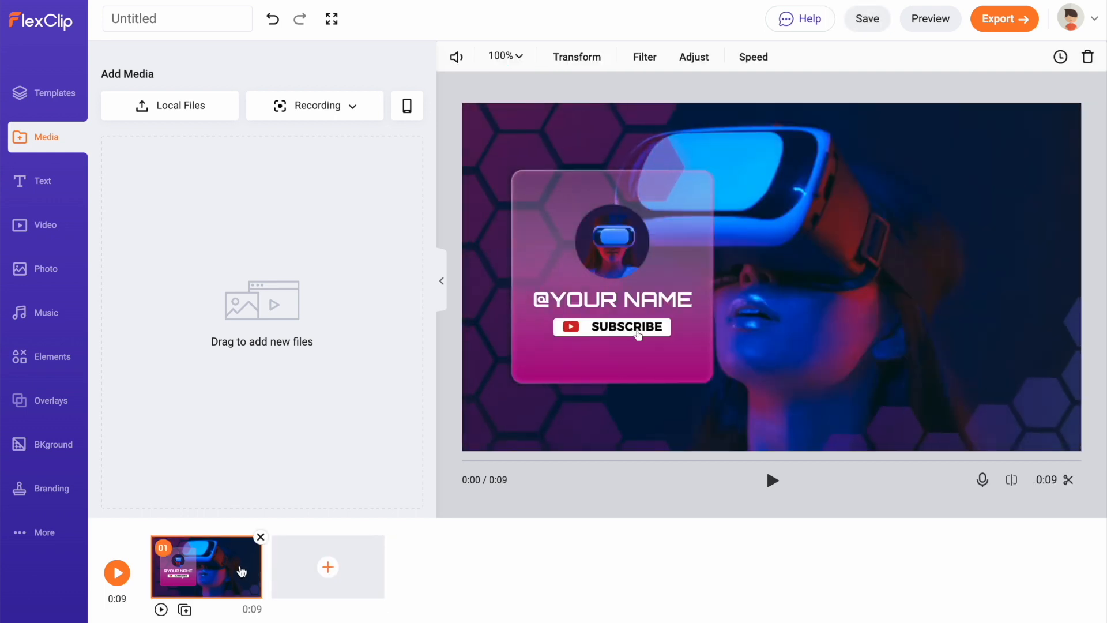
# Step: Play the template's scene and try moving the hexagon overlay near the video's lower-right corner up and to the left
pyautogui.click(772, 480)
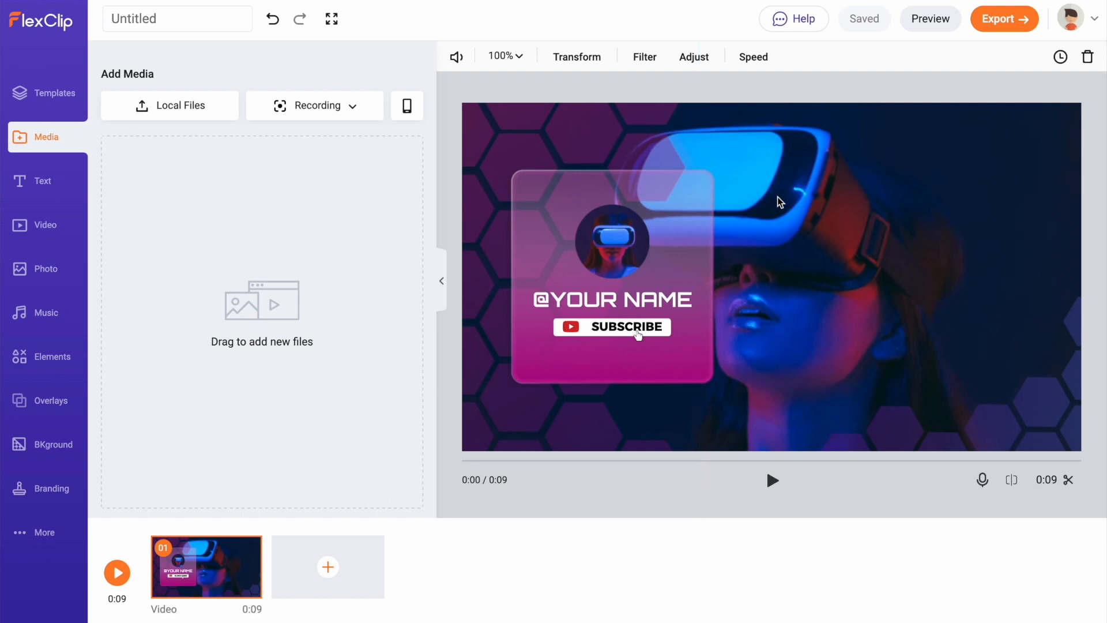
pyautogui.moveTo(1045, 405); pyautogui.dragTo(963, 343)
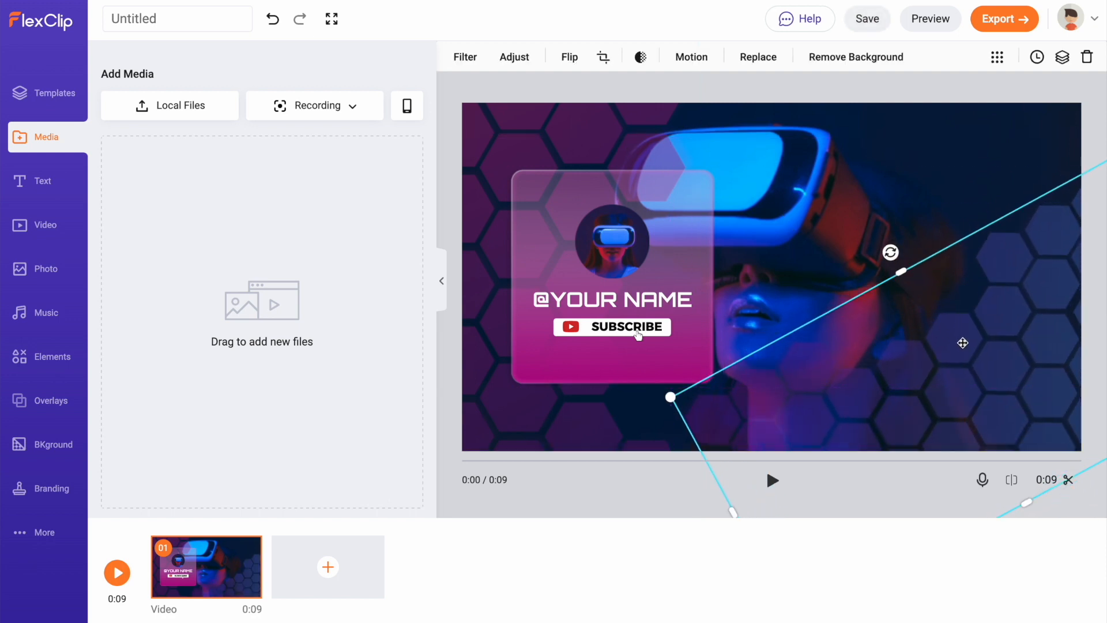
pyautogui.doubleClick(628, 299)
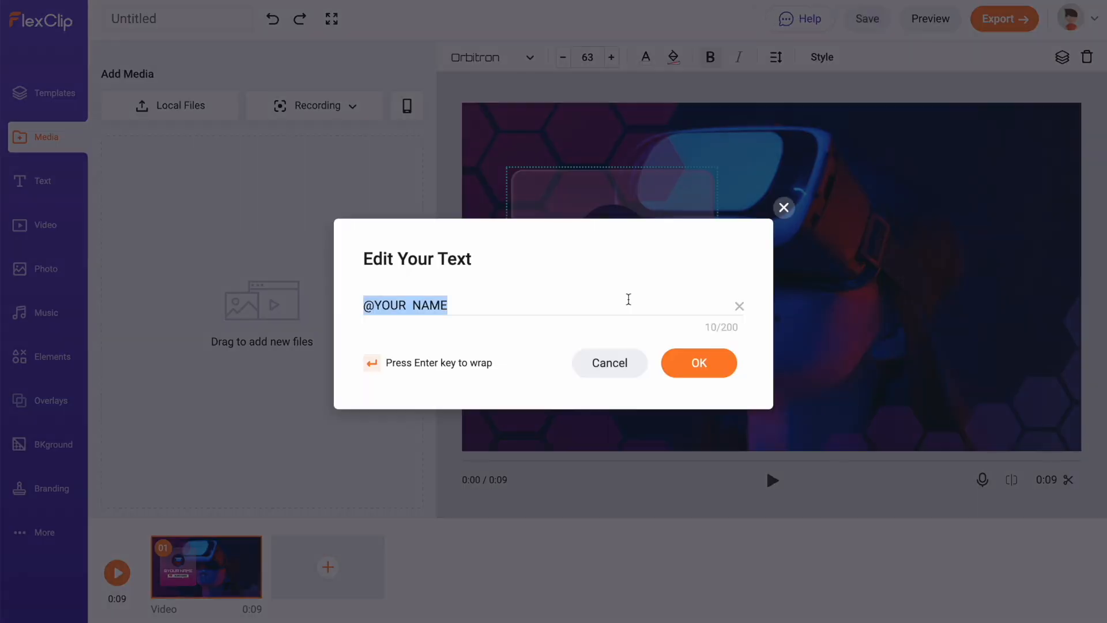
pyautogui.write('Tech Particle')
pyautogui.click(699, 363)
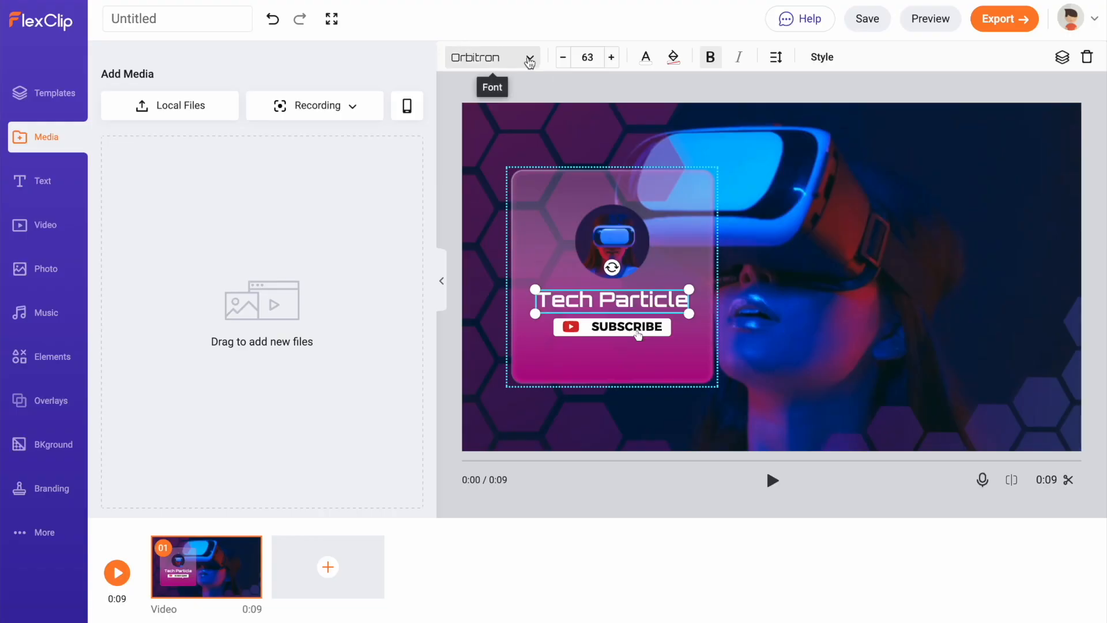
pyautogui.click(529, 58)
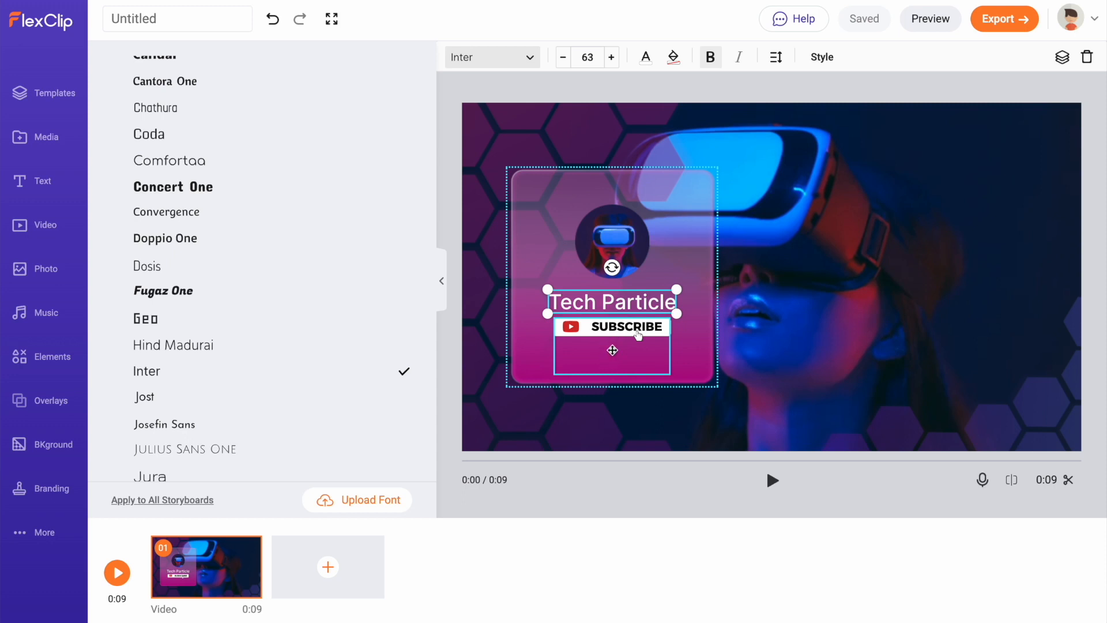
# Step: Recolor the play icon in the SUBSCRIBE badge light green and then the brighter preset red
pyautogui.click(639, 334)
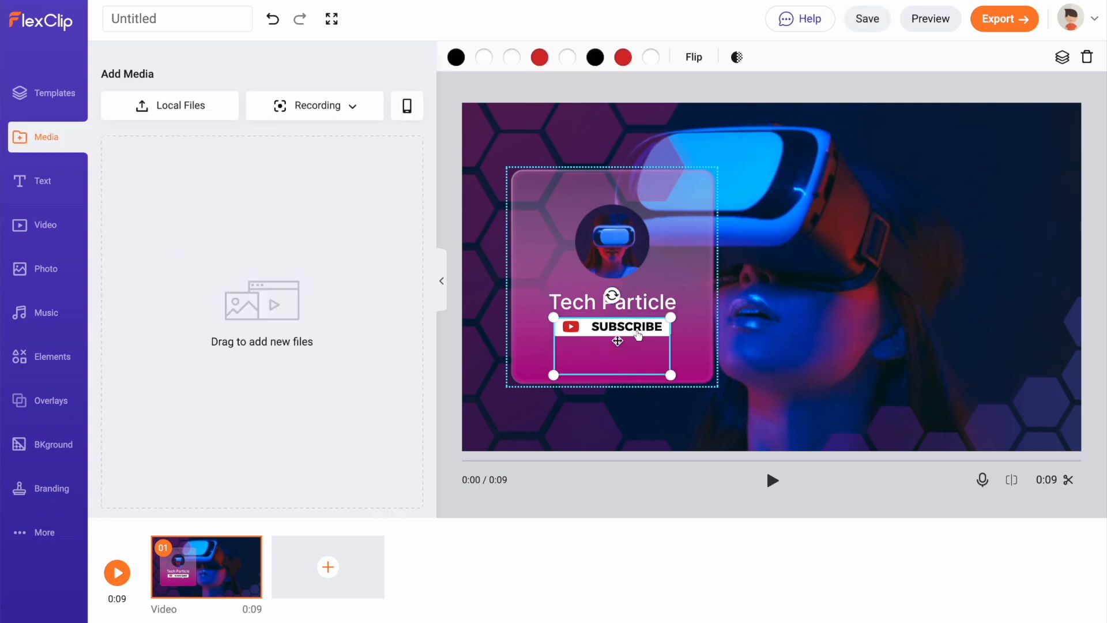
pyautogui.click(623, 57)
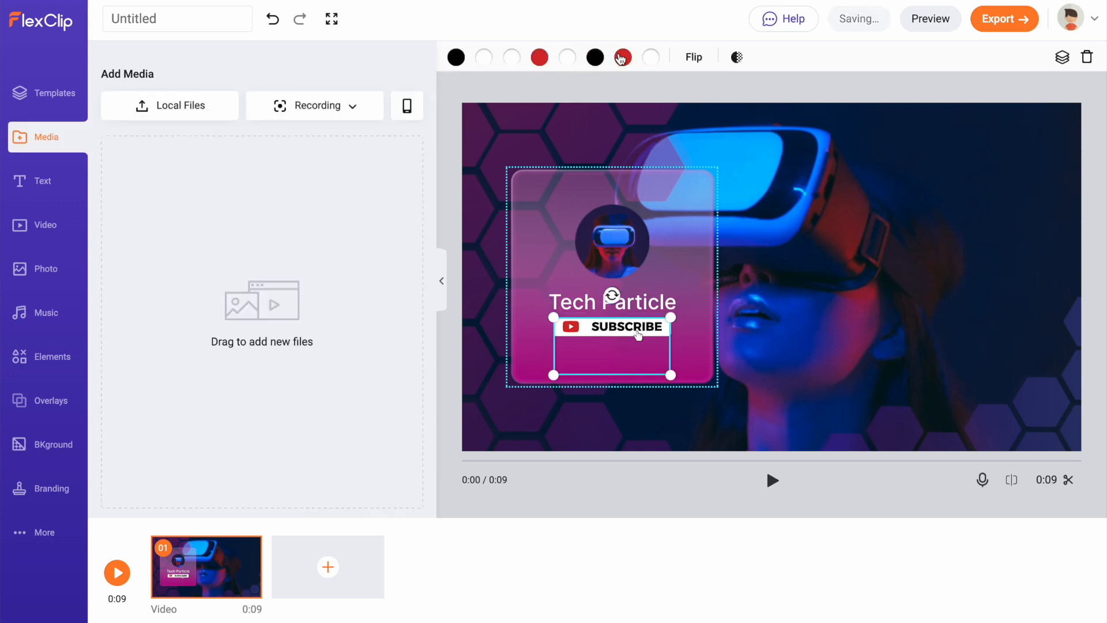
pyautogui.click(622, 58)
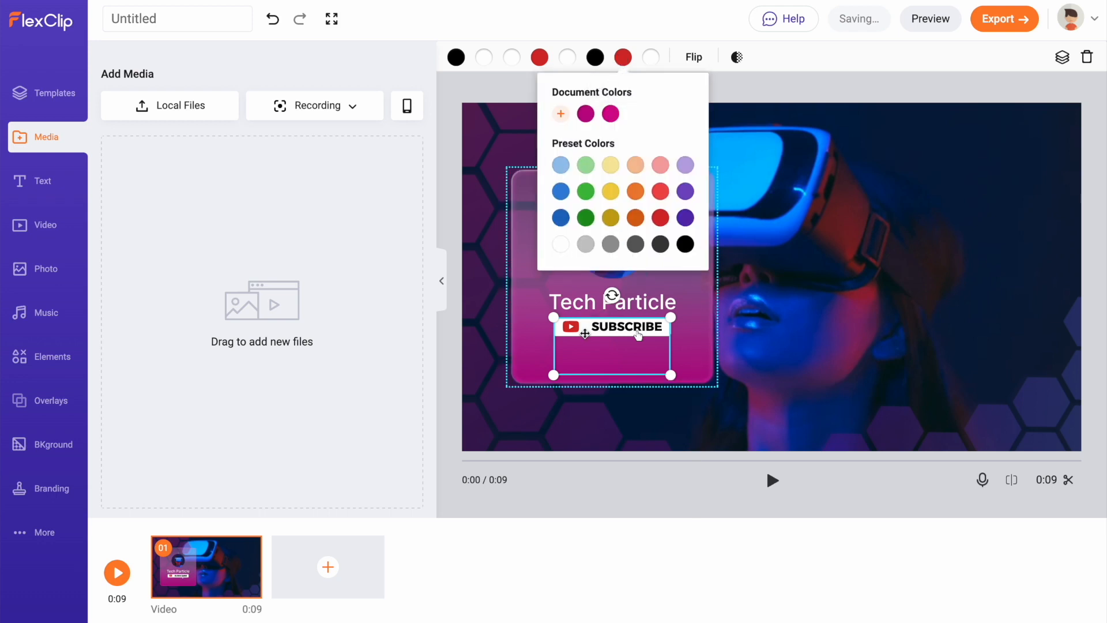
pyautogui.click(588, 166)
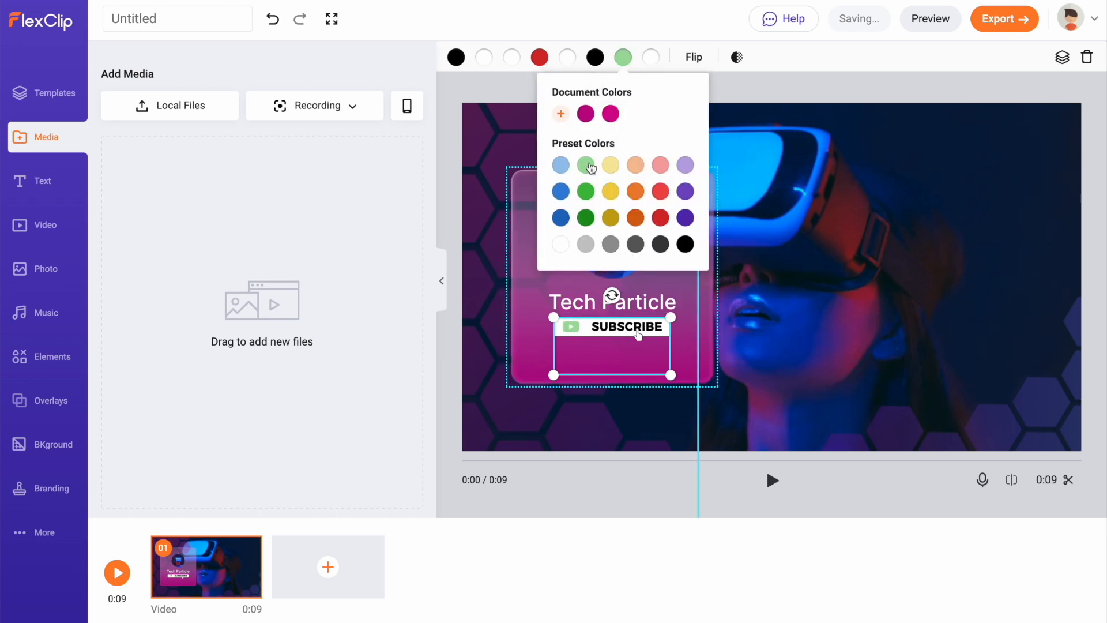
pyautogui.click(662, 193)
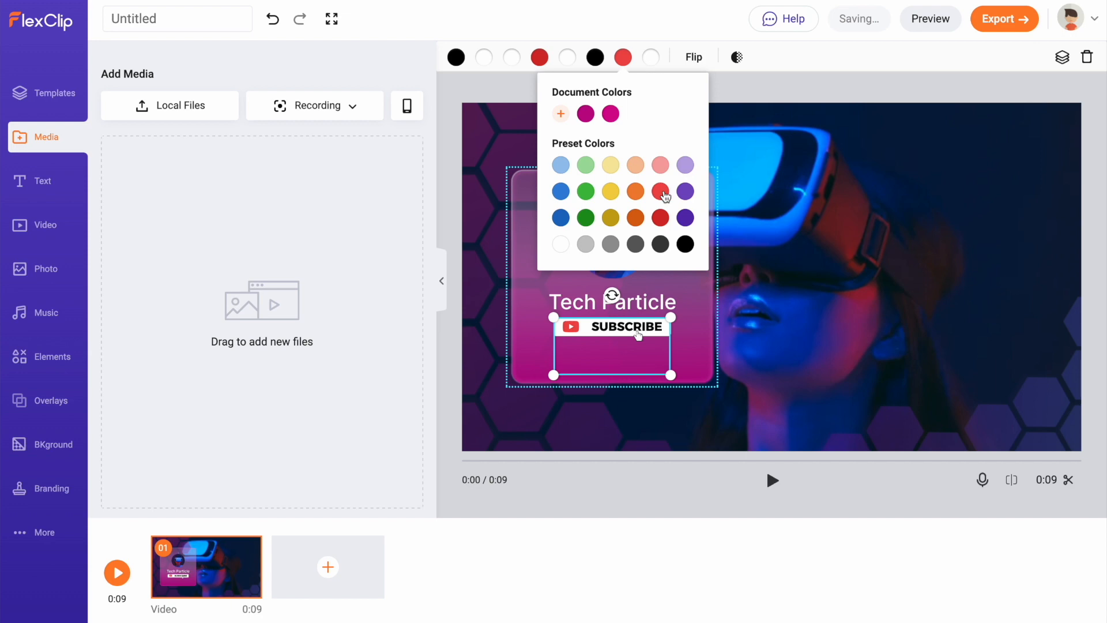
# Step: Replace the circular profile picture above the title with the image techpD.PNG
pyautogui.click(625, 237)
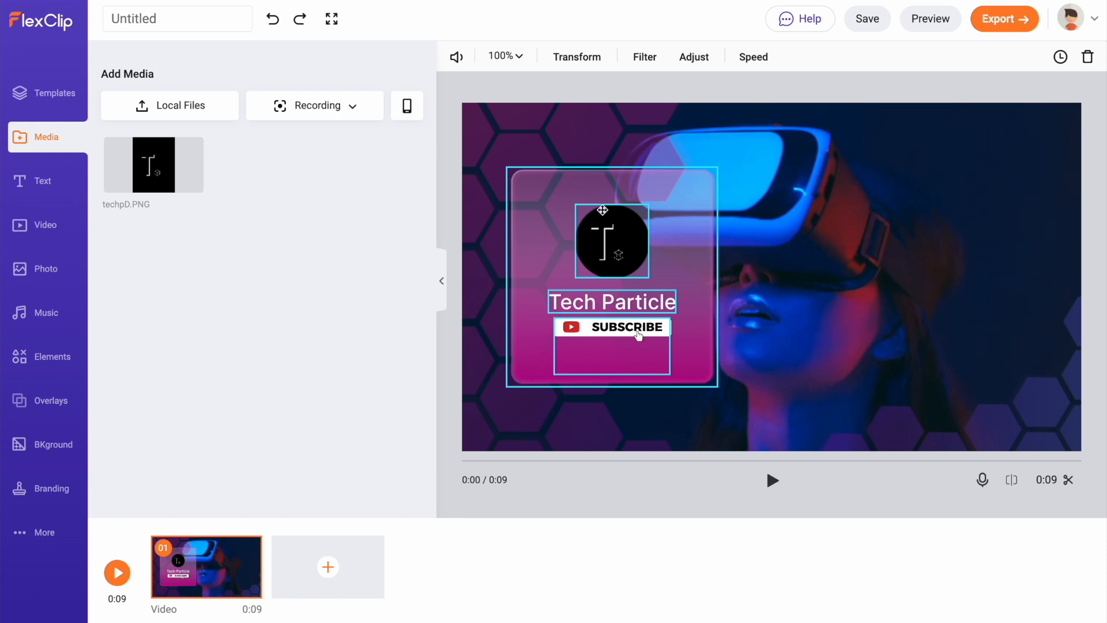
pyautogui.click(602, 212)
pyautogui.click(602, 213)
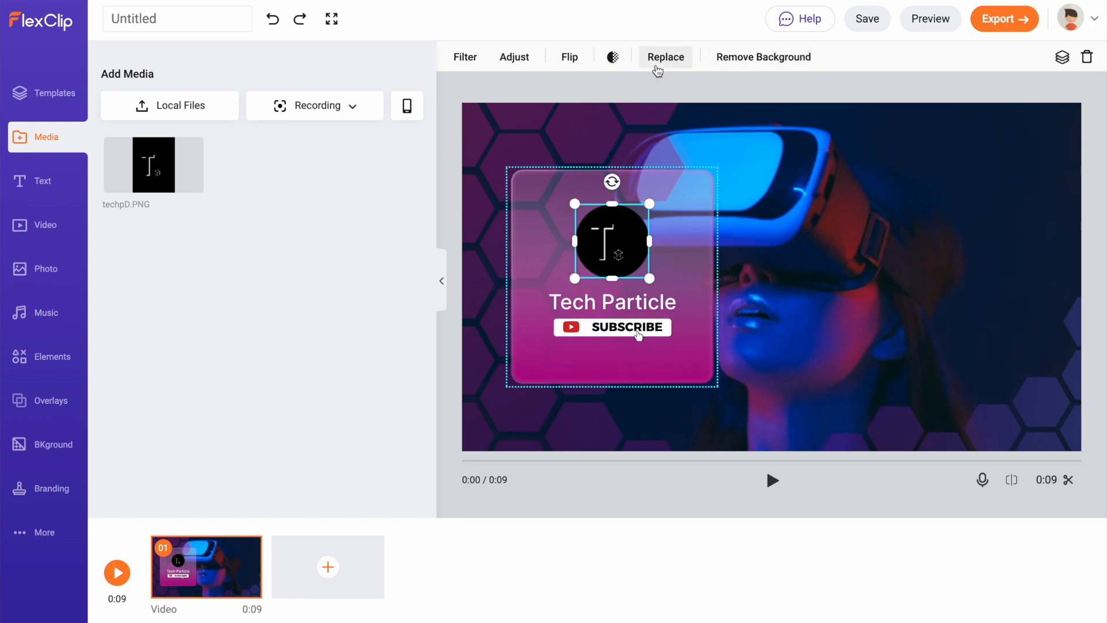
# Step: Delete the hexagon overlay behind the pink card on the scene's left side
pyautogui.click(564, 415)
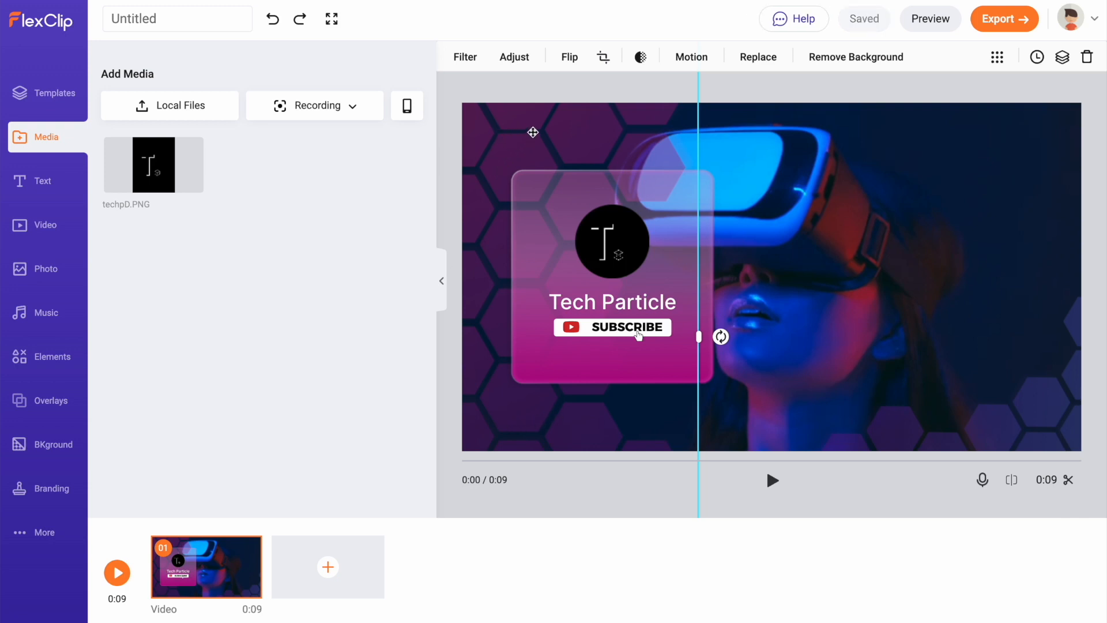
pyautogui.click(1087, 56)
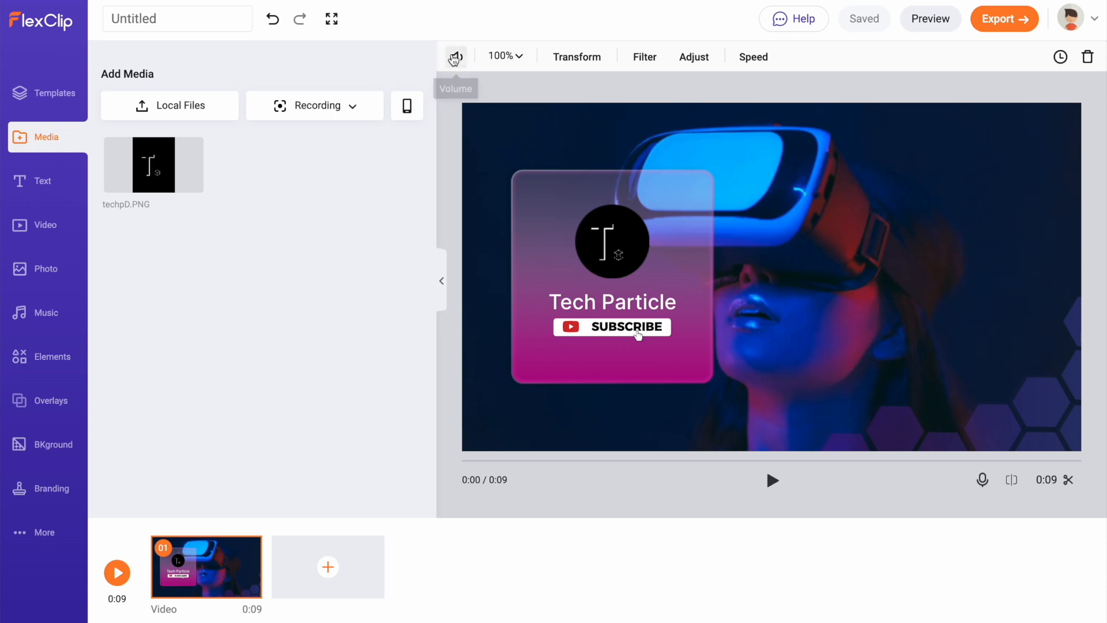
# Step: Try the background video's volume control and scale the video up to 200%
pyautogui.click(455, 57)
pyautogui.moveTo(511, 116); pyautogui.dragTo(554, 116)
pyautogui.click(577, 57)
pyautogui.moveTo(513, 57); pyautogui.dragTo(540, 57)
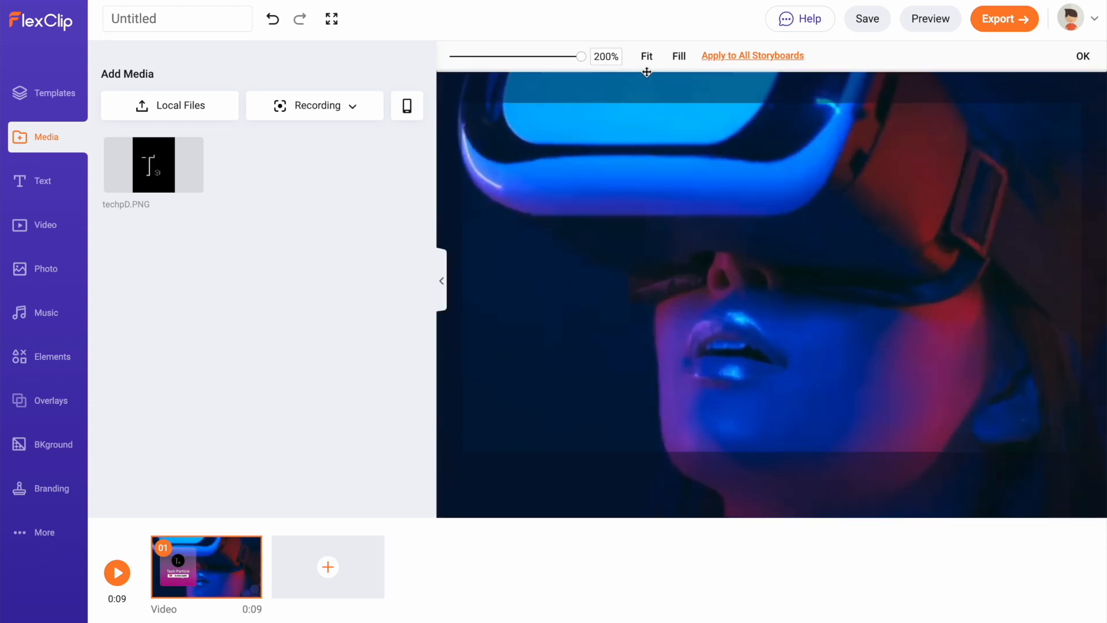
pyautogui.click(788, 84)
# Step: Try rotating the background video left and right, flip it horizontally and vertically, and reverse both flips
pyautogui.click(580, 57)
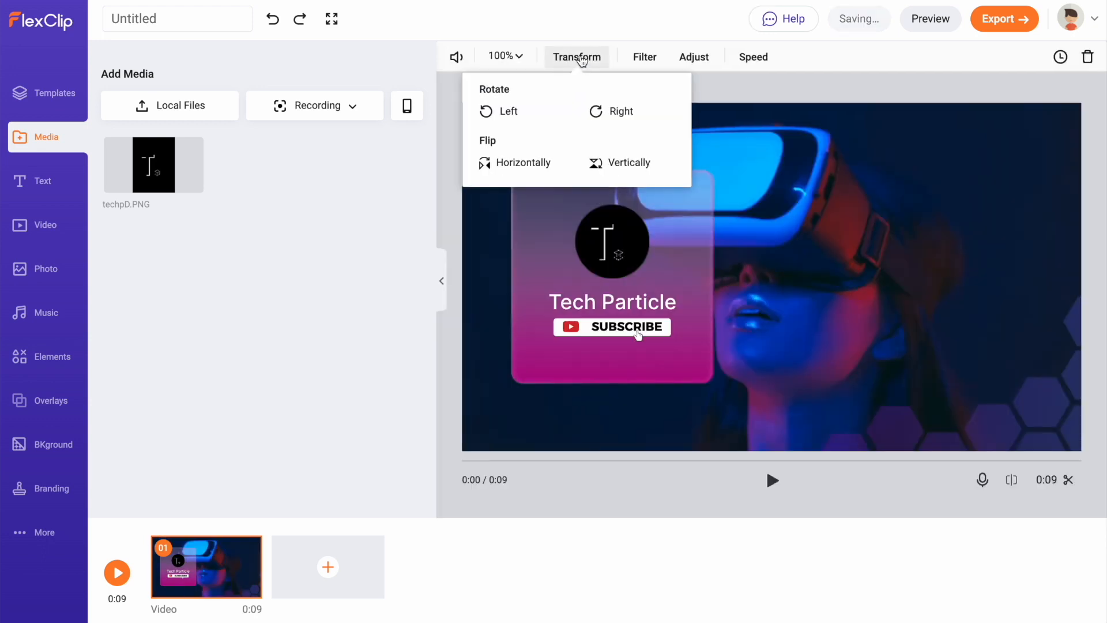
pyautogui.click(502, 112)
pyautogui.click(602, 113)
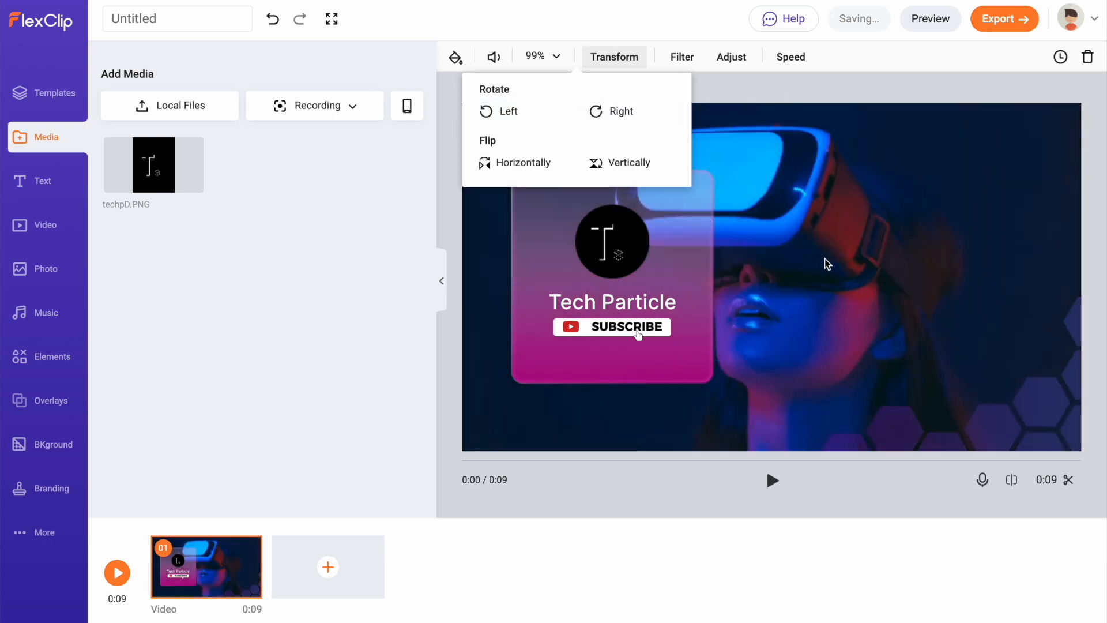
pyautogui.click(515, 164)
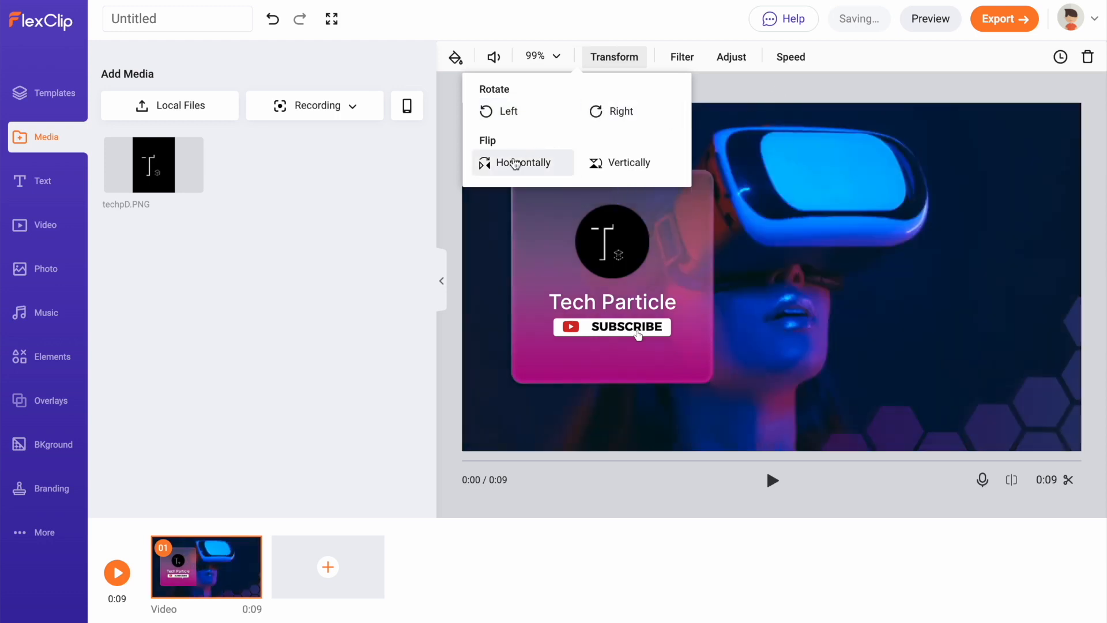
pyautogui.click(613, 161)
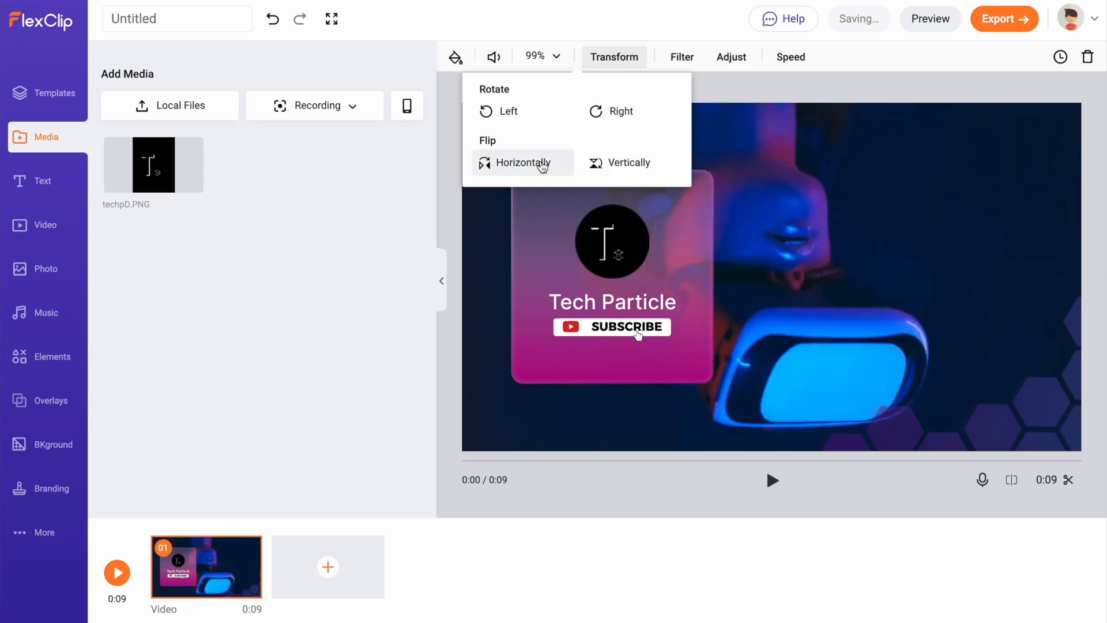
pyautogui.click(539, 163)
pyautogui.click(608, 164)
# Step: Compare the Greyscale filter on the background video, and apply the Vintage filter at intensity 100
pyautogui.click(682, 57)
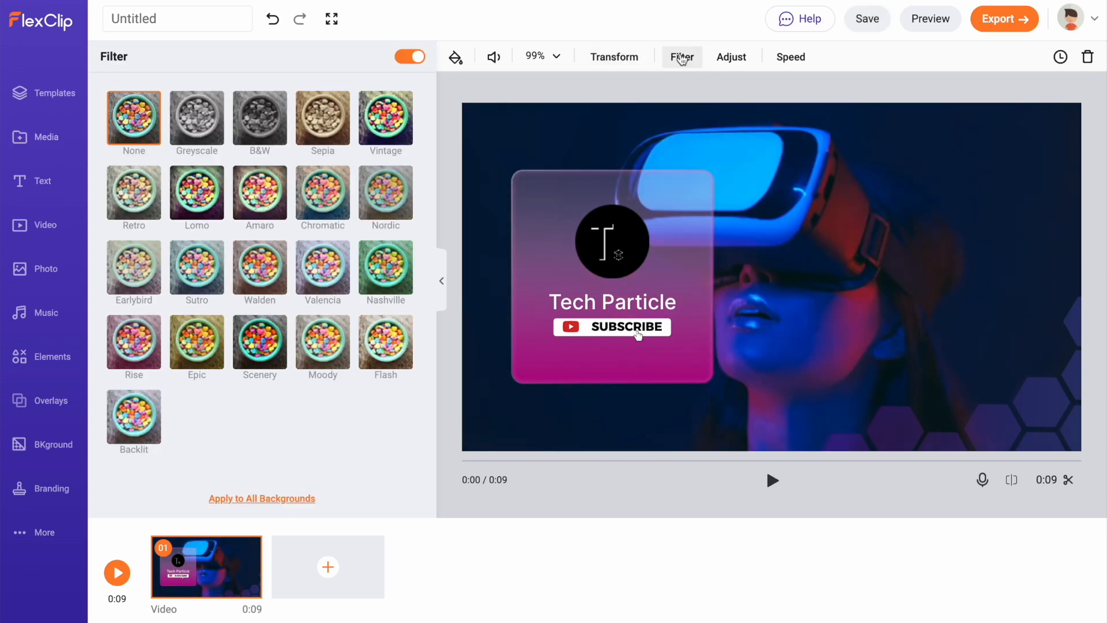
pyautogui.click(196, 119)
pyautogui.click(143, 120)
pyautogui.click(386, 118)
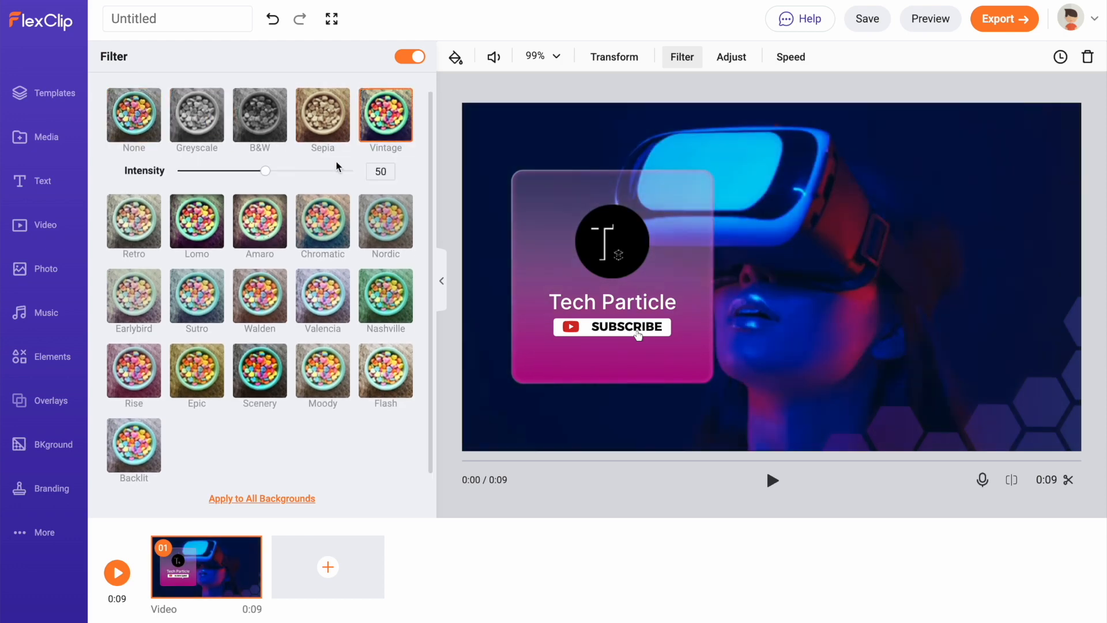
pyautogui.moveTo(270, 170); pyautogui.dragTo(447, 224)
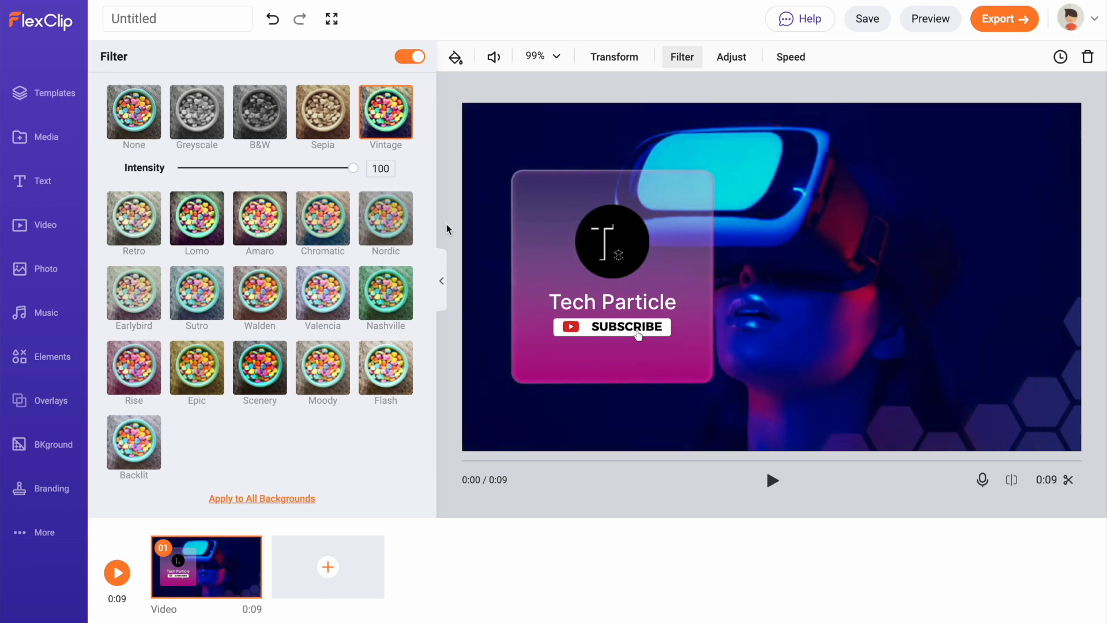
pyautogui.click(441, 220)
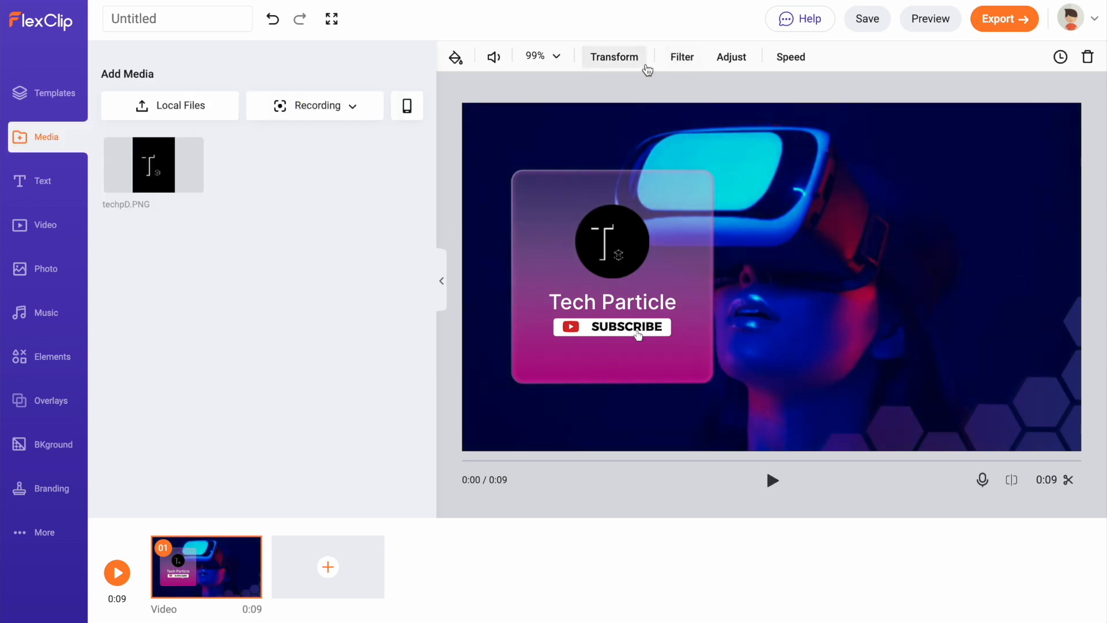
# Step: Try exposure 61, contrast -61, brightness 36, temperature -33, tint 42, saturation 34 and highlights 44 on the background video, and disable the adjustments
pyautogui.click(737, 58)
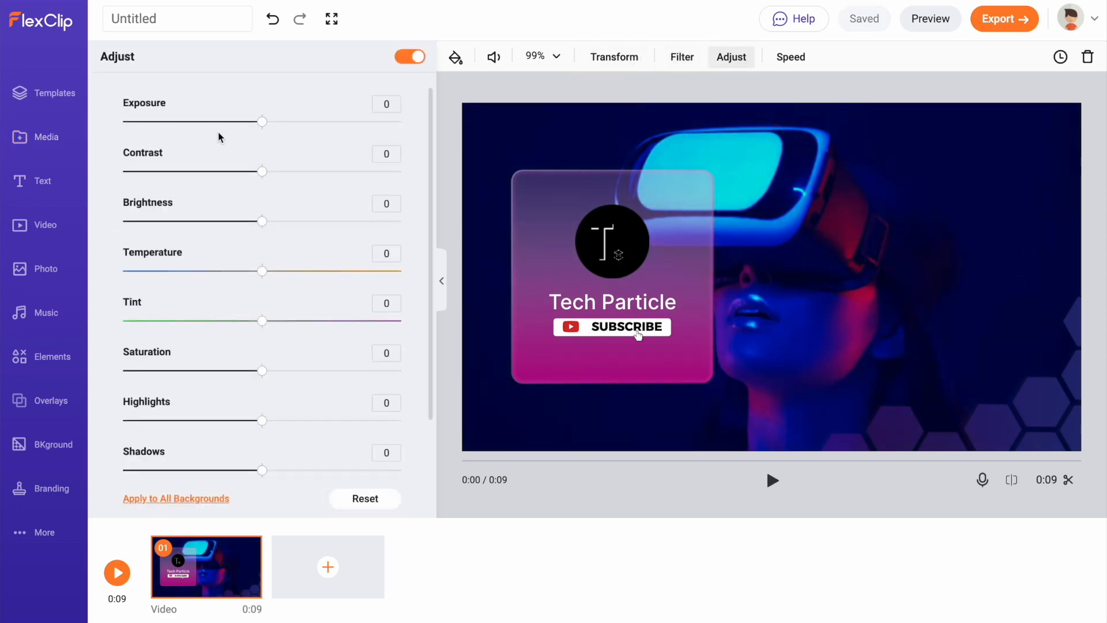
pyautogui.moveTo(263, 123); pyautogui.dragTo(346, 122)
pyautogui.moveTo(263, 171); pyautogui.dragTo(177, 171)
pyautogui.moveTo(262, 221); pyautogui.dragTo(312, 221)
pyautogui.moveTo(262, 271); pyautogui.dragTo(217, 271)
pyautogui.moveTo(262, 321); pyautogui.dragTo(312, 331)
pyautogui.moveTo(252, 372); pyautogui.dragTo(309, 370)
pyautogui.moveTo(263, 420); pyautogui.dragTo(323, 420)
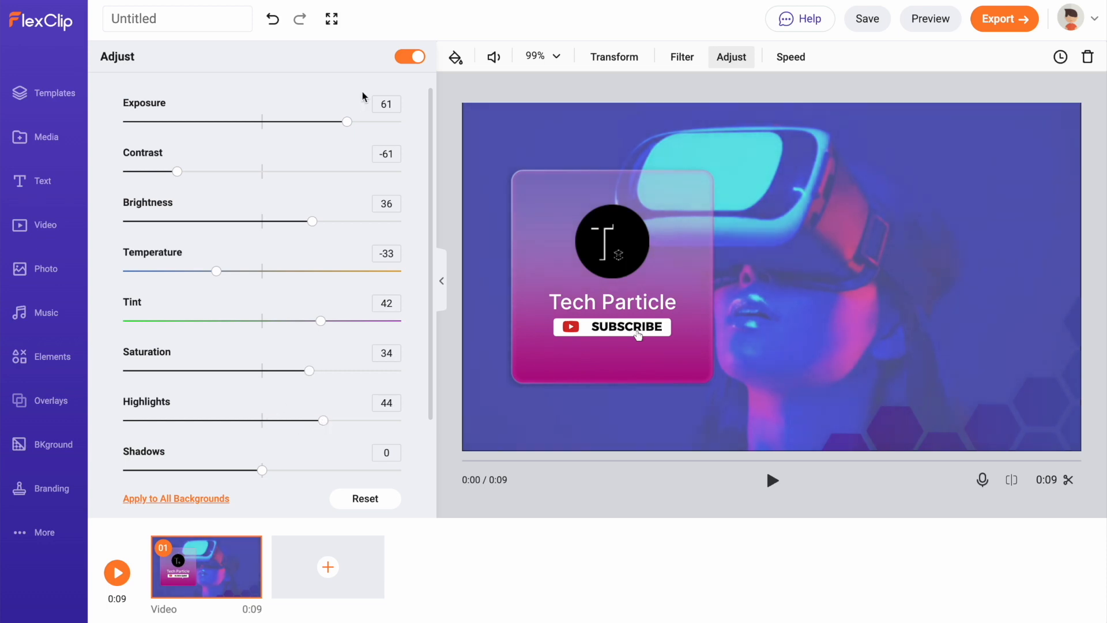
pyautogui.click(410, 58)
# Step: Check the playback speed options available for the background video
pyautogui.click(789, 59)
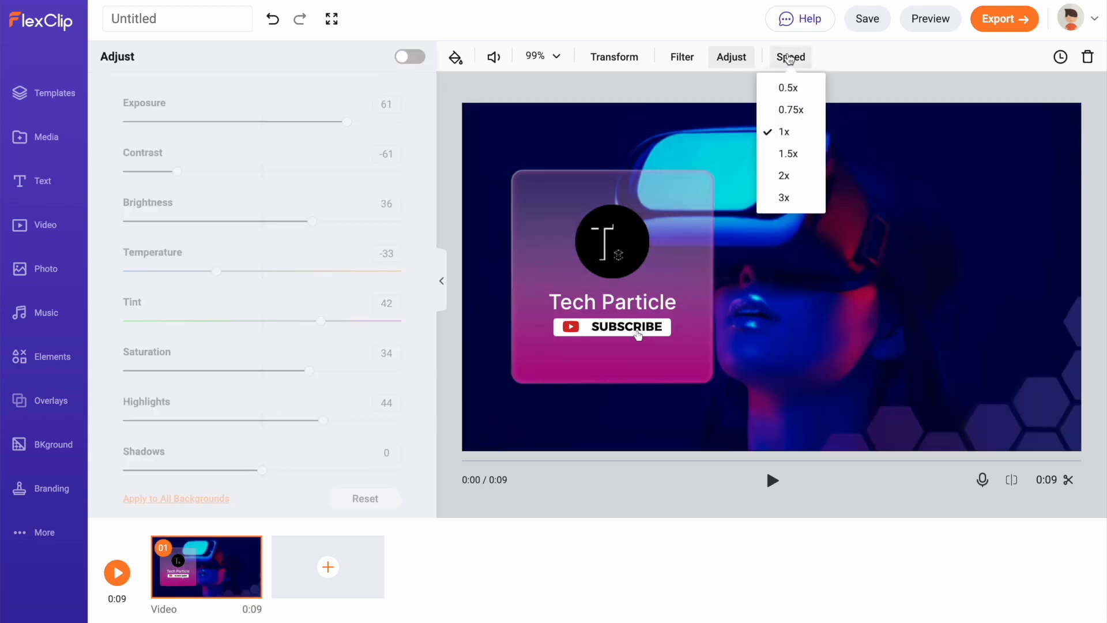
pyautogui.click(792, 163)
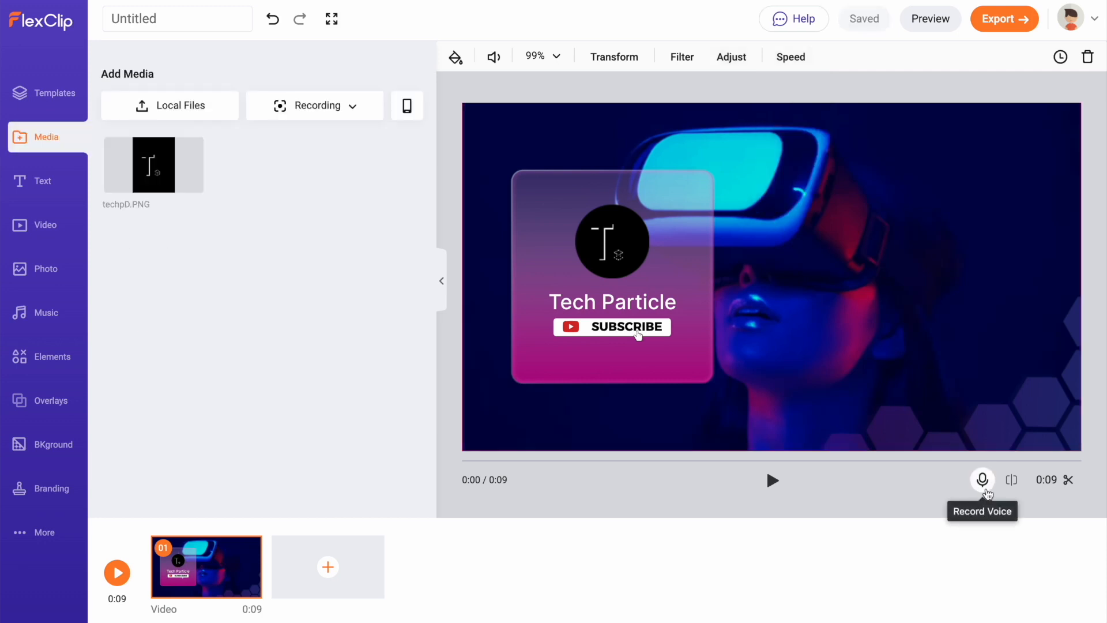
# Step: Allow microphone access, record a short test voice-over for the scene, and remove the recording
pyautogui.click(982, 480)
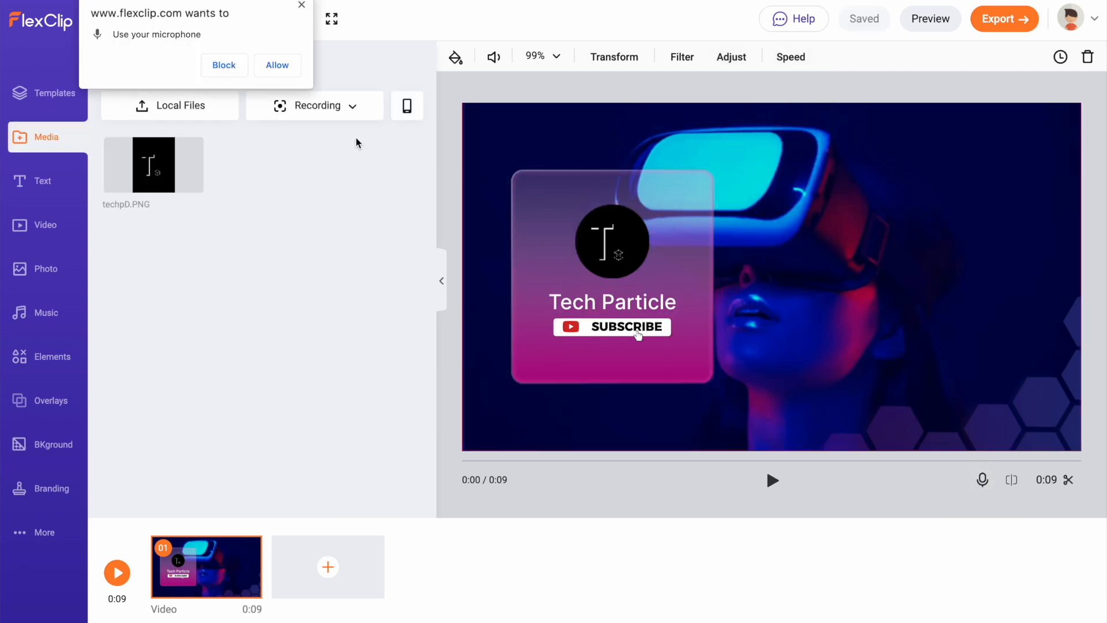
pyautogui.click(278, 66)
pyautogui.click(983, 480)
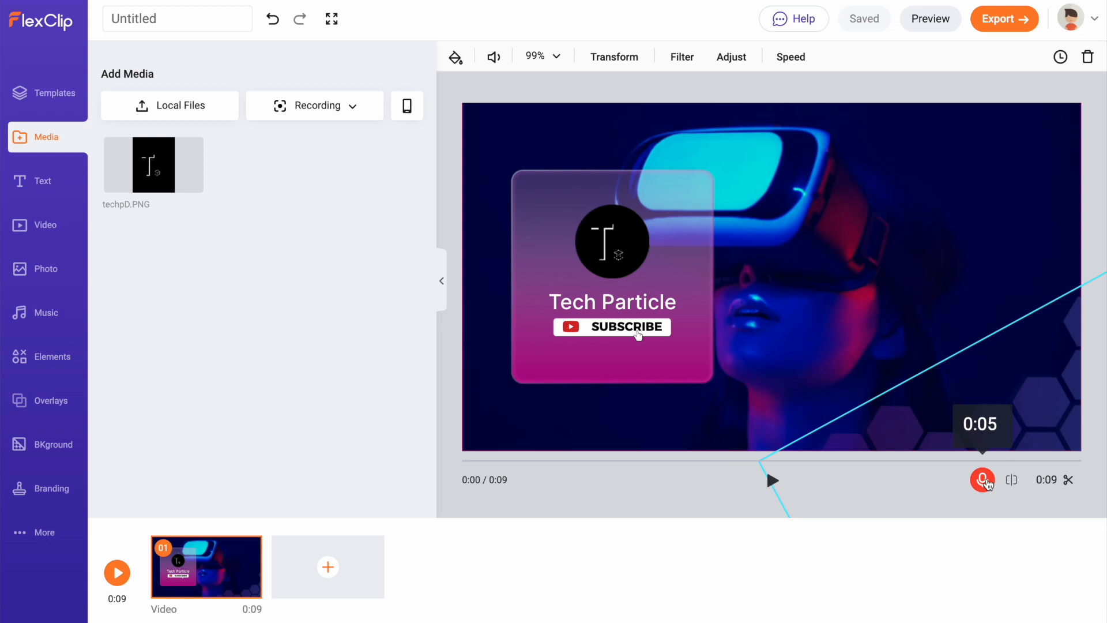
pyautogui.click(983, 481)
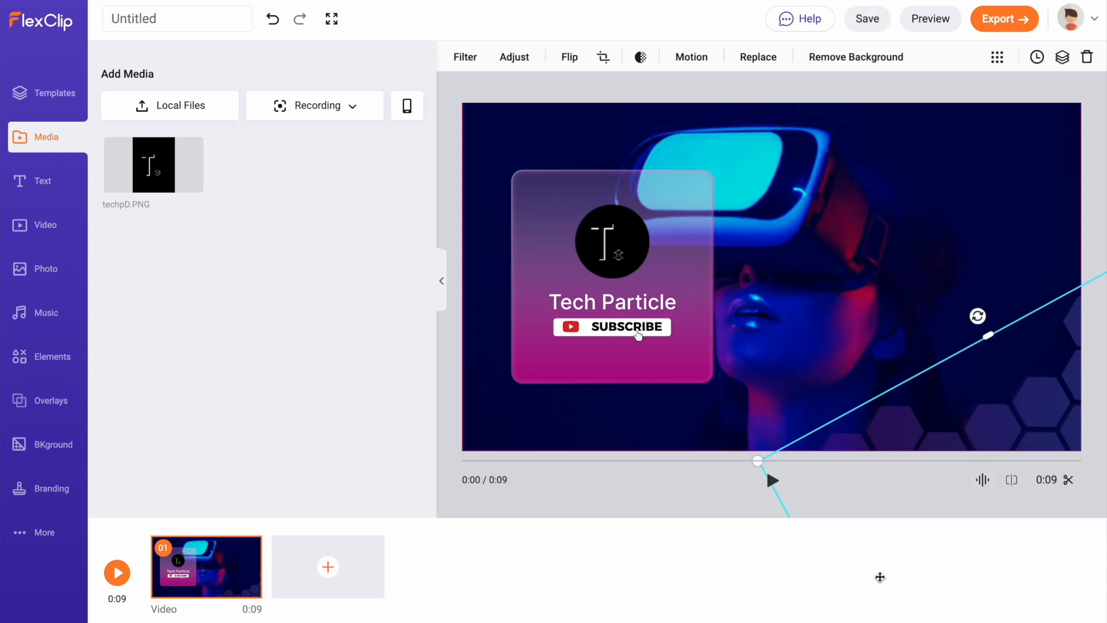
pyautogui.press('Delete')
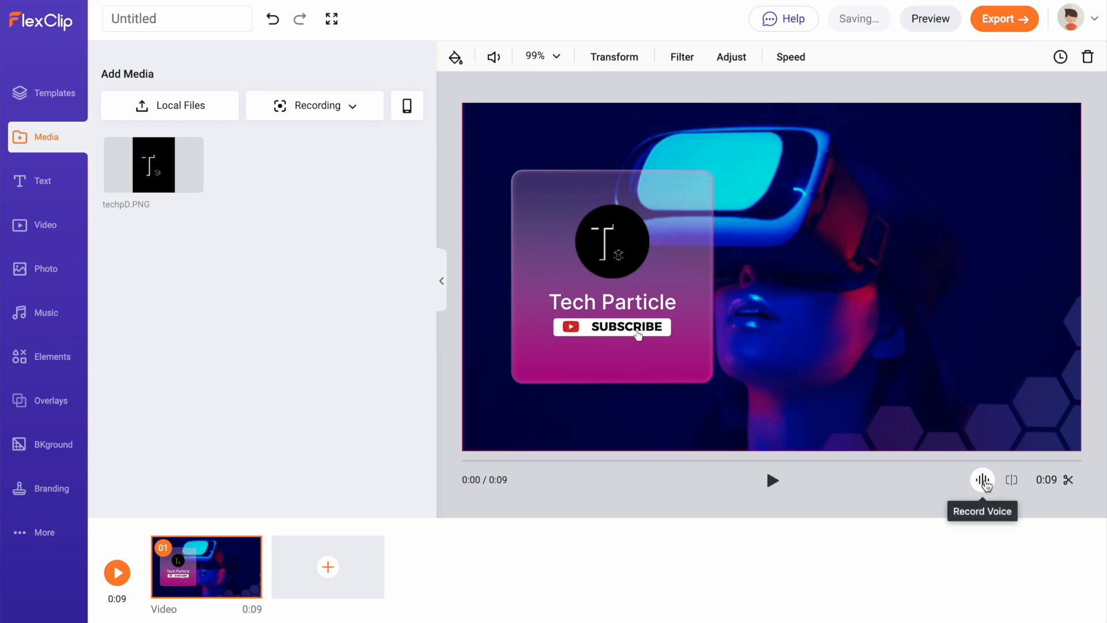
pyautogui.moveTo(982, 479)
pyautogui.click(1015, 444)
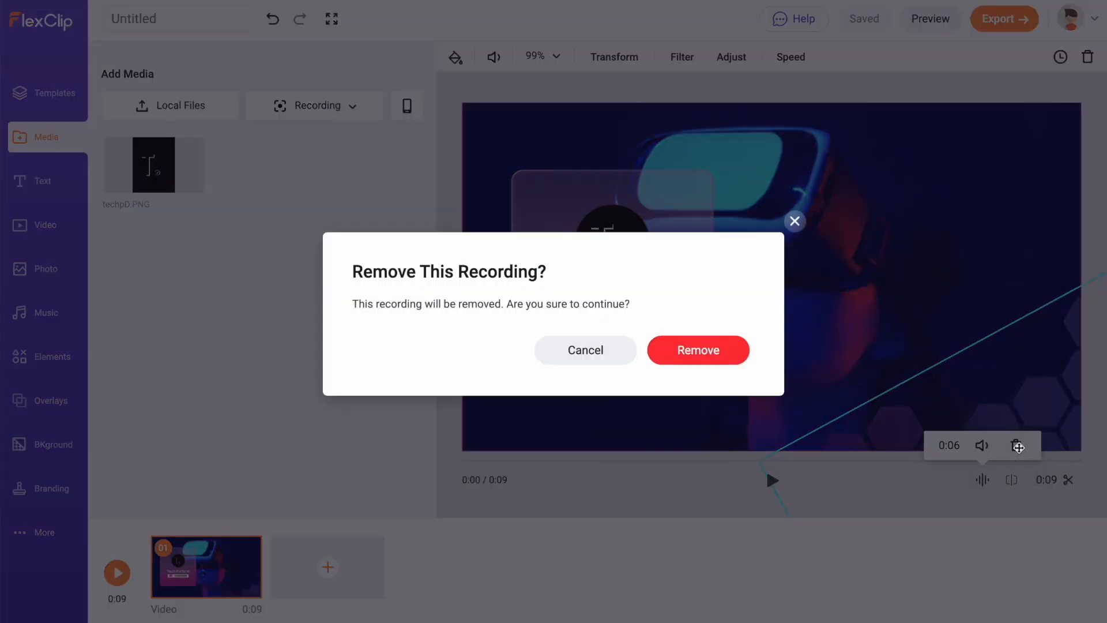
pyautogui.click(657, 349)
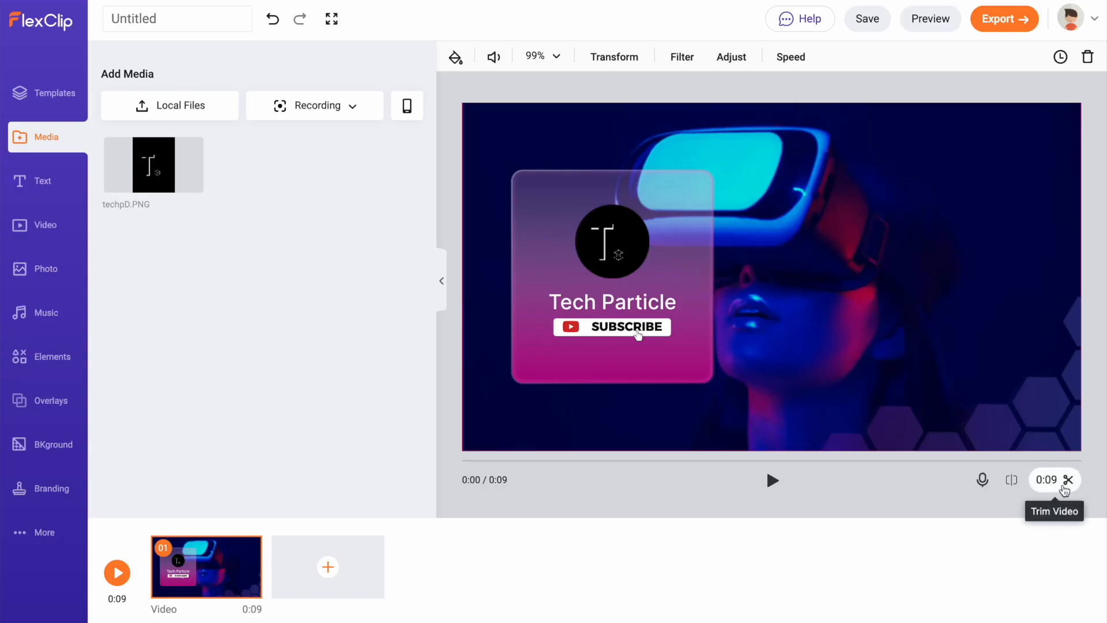
# Step: Split the multicoloured video in scene 02 at 0:06.92 and delete the second part
pyautogui.click(1065, 483)
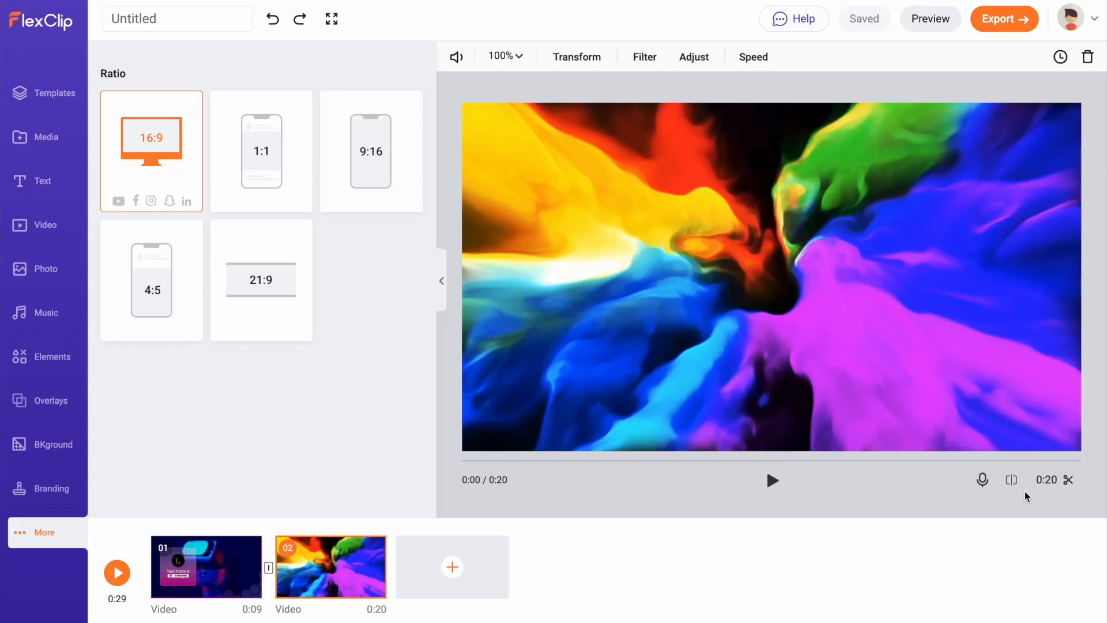
pyautogui.click(1012, 480)
pyautogui.moveTo(553, 470); pyautogui.dragTo(457, 469)
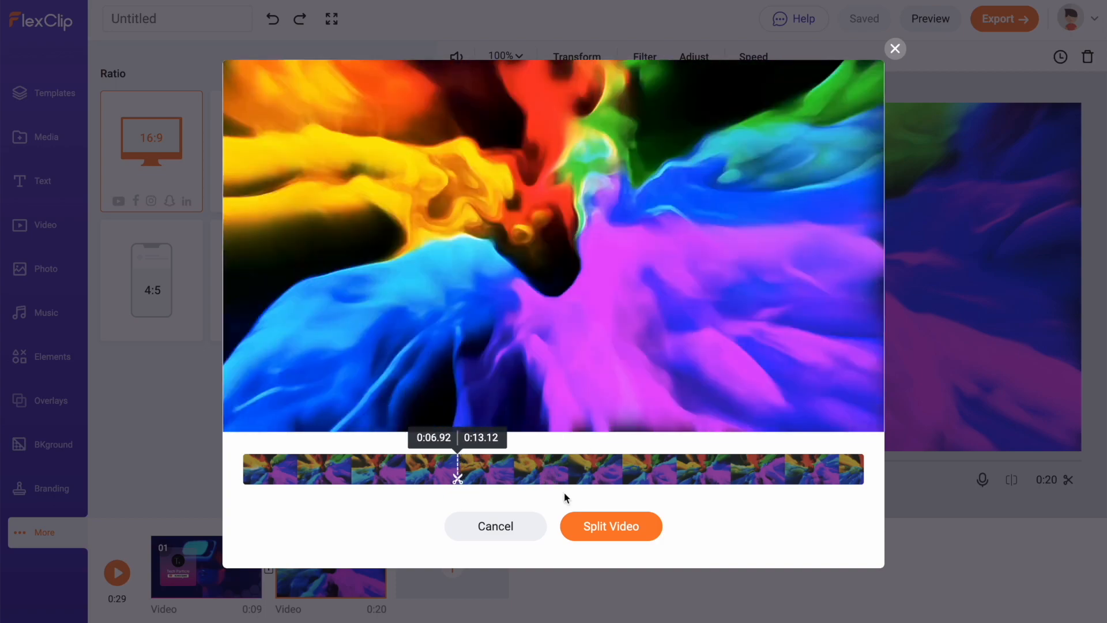
pyautogui.click(637, 531)
pyautogui.click(462, 567)
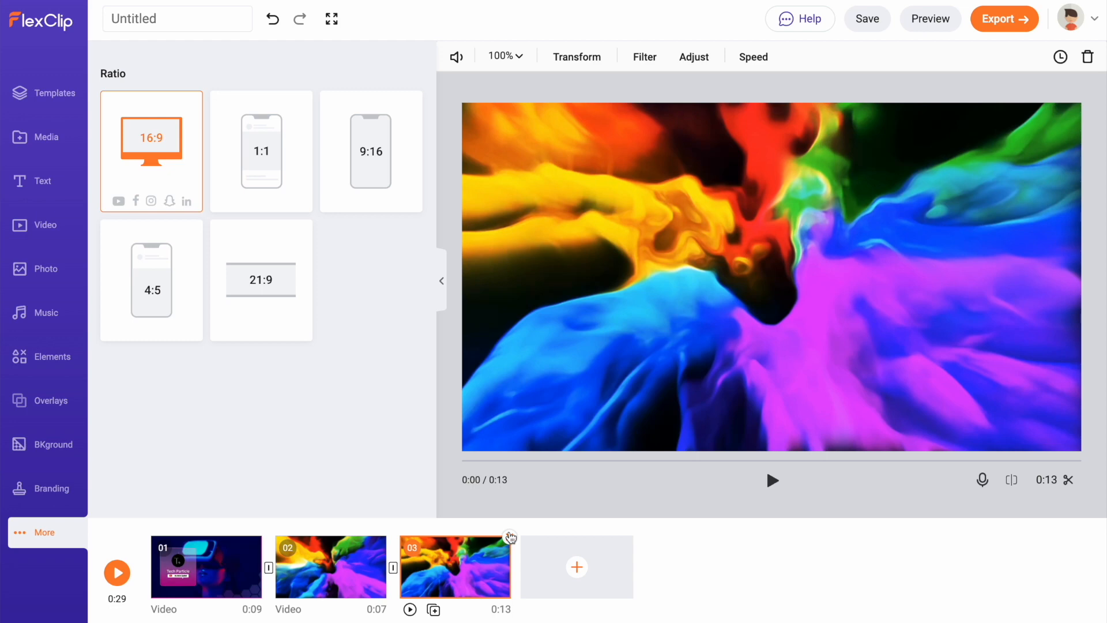
pyautogui.click(510, 537)
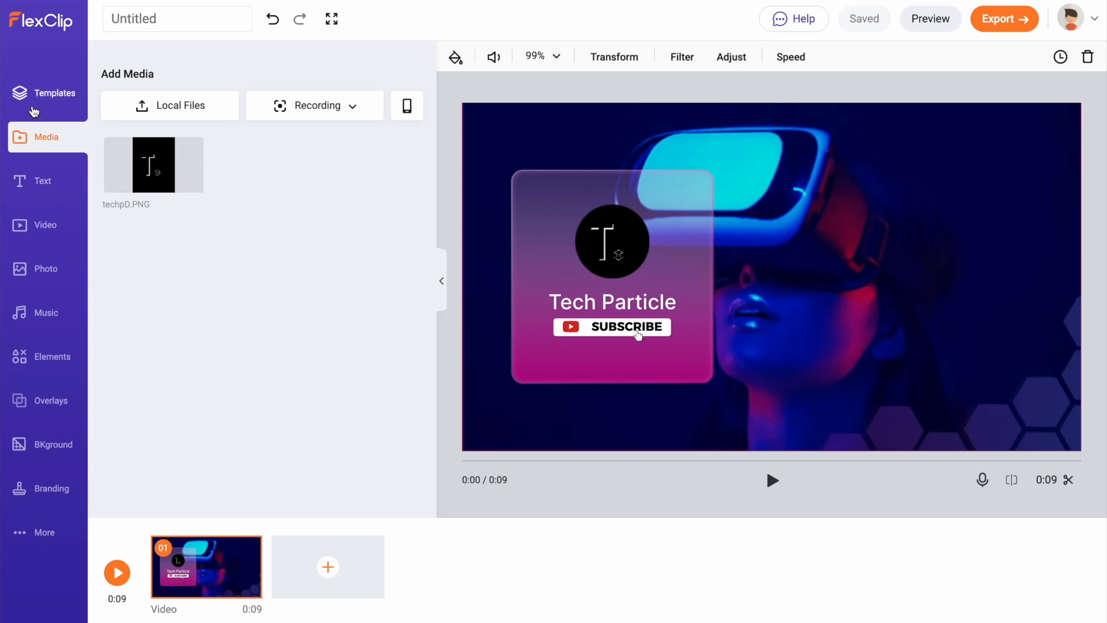
# Step: Look through the template, media, text, stock video, photo, GIF and music libraries
pyautogui.click(57, 99)
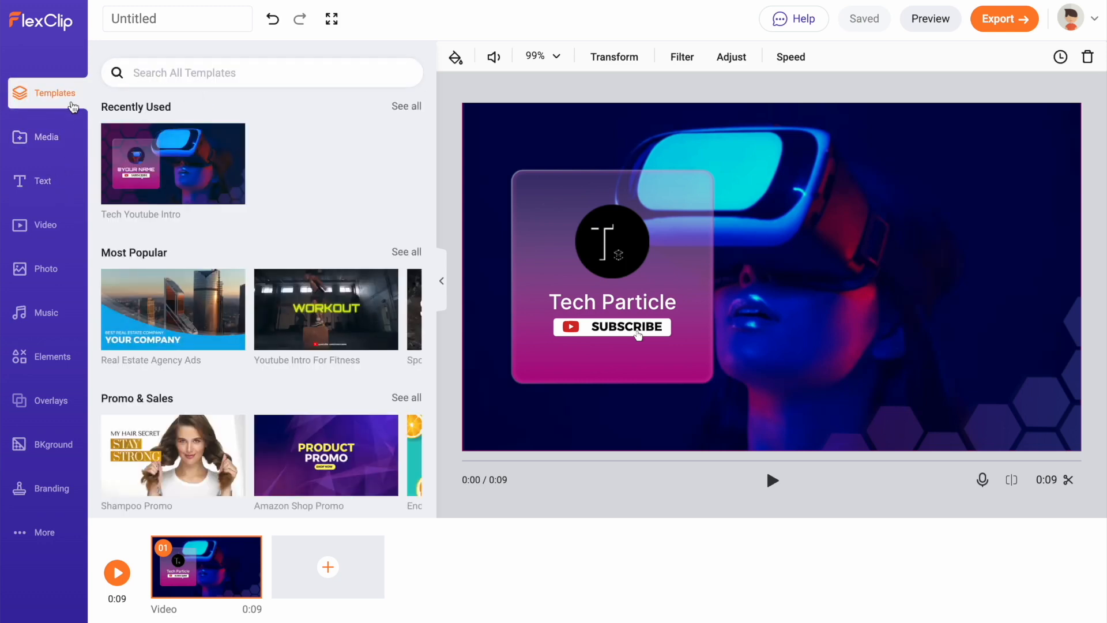
pyautogui.click(51, 141)
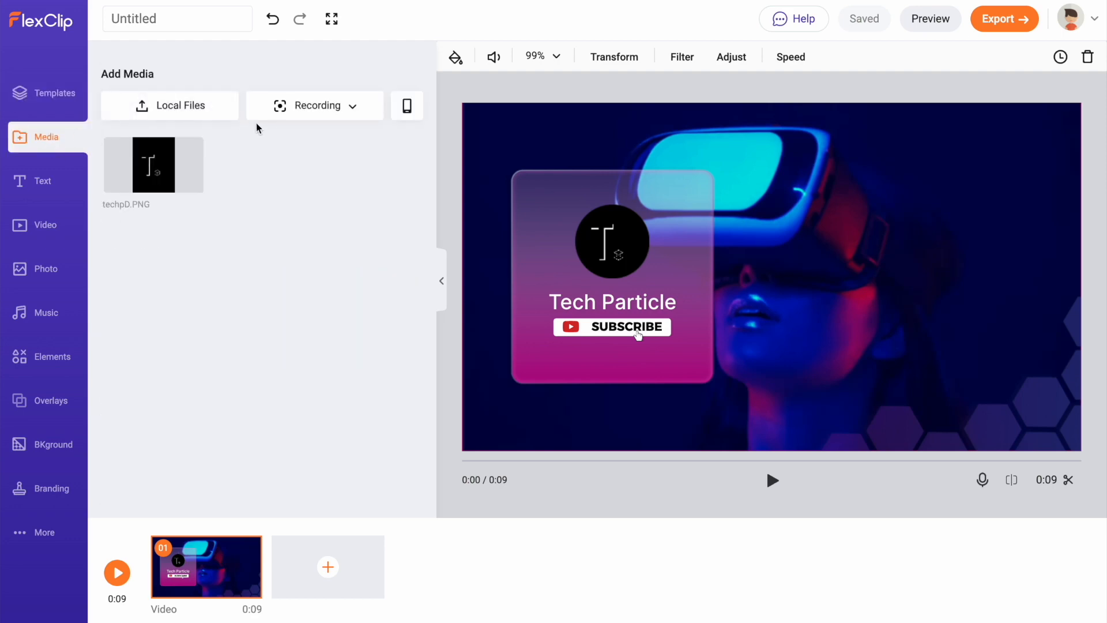
pyautogui.click(68, 181)
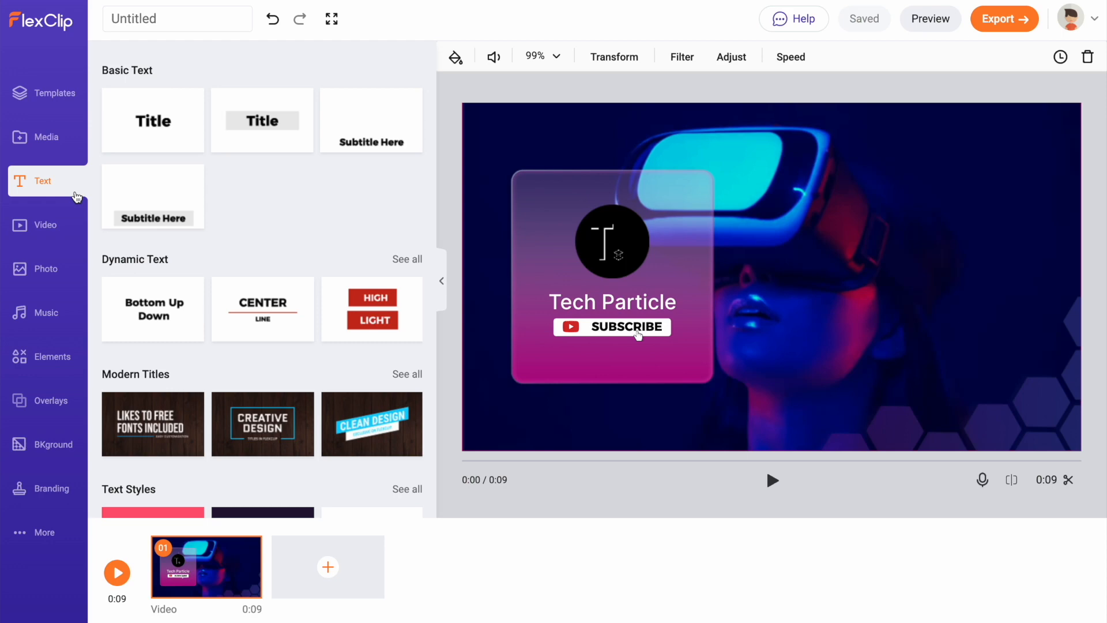
pyautogui.click(58, 226)
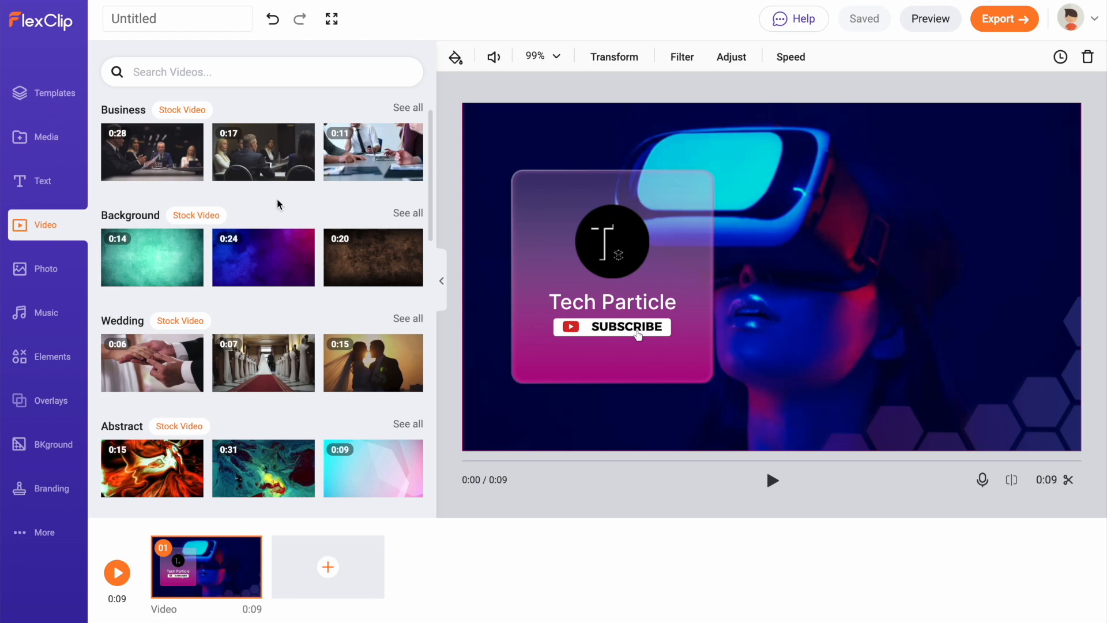
pyautogui.click(58, 275)
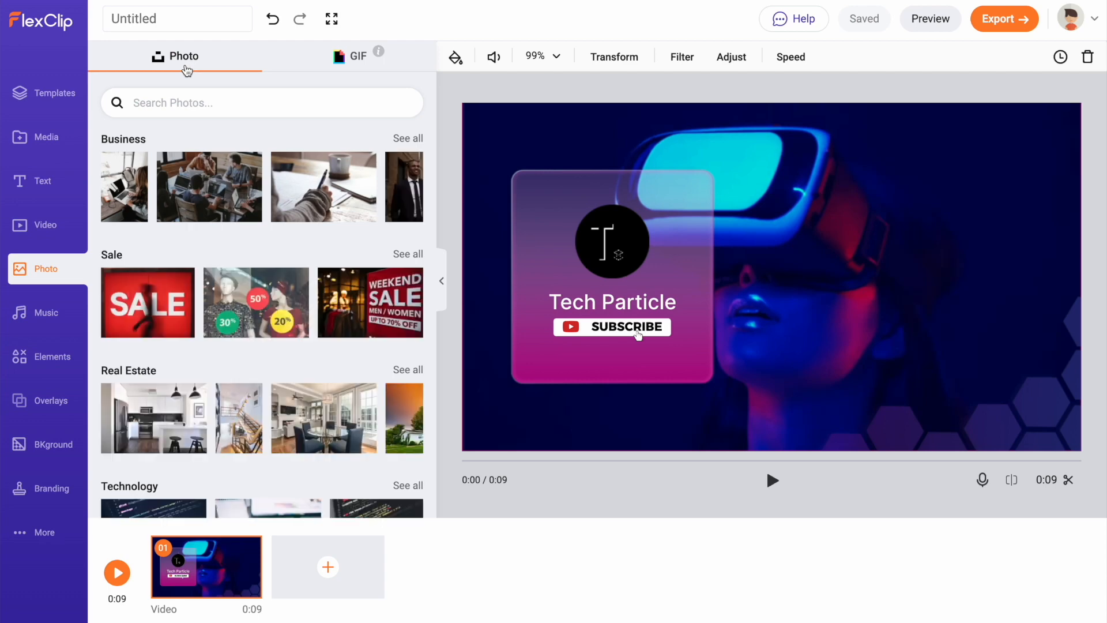
pyautogui.click(353, 68)
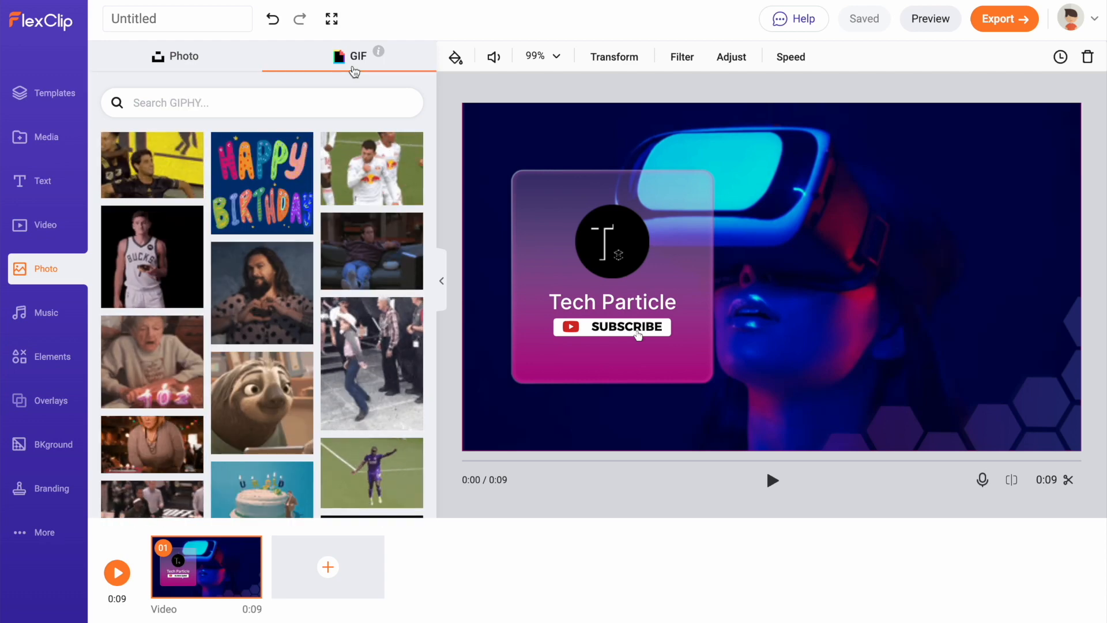
pyautogui.click(76, 321)
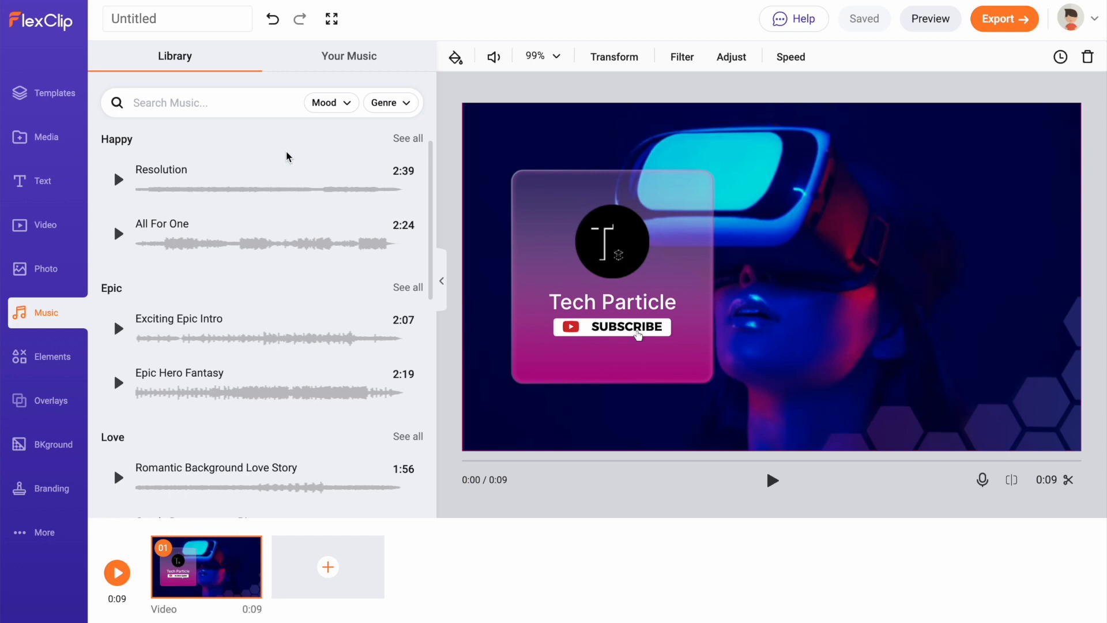
pyautogui.moveTo(349, 220)
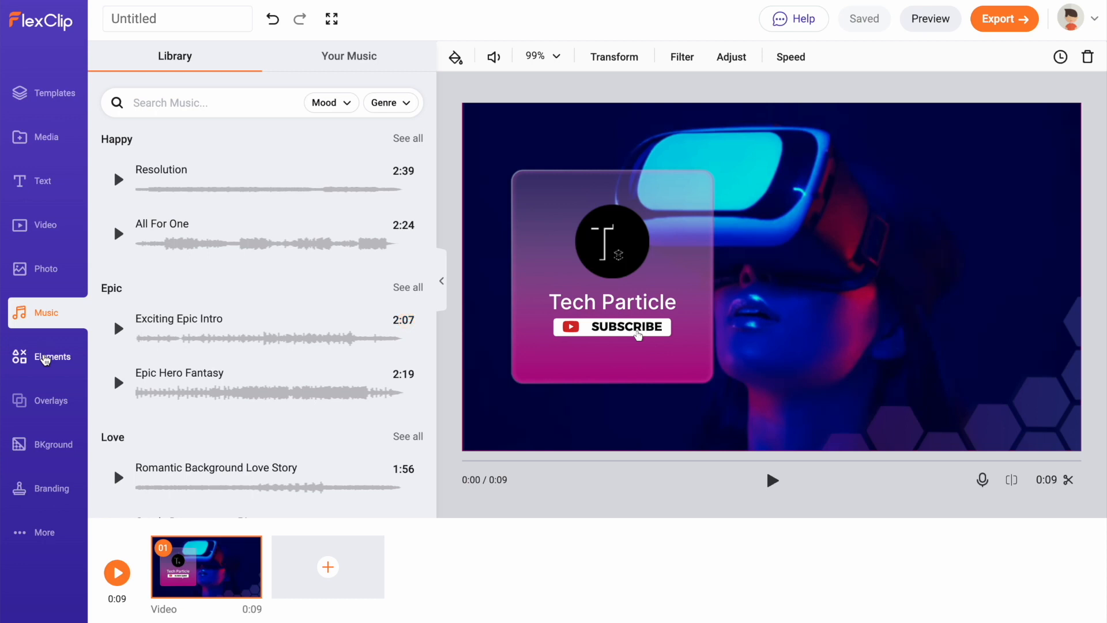
# Step: Examine the element categories from Social down to Line, and the shape, logo, corporate and decorative overlays
pyautogui.click(46, 358)
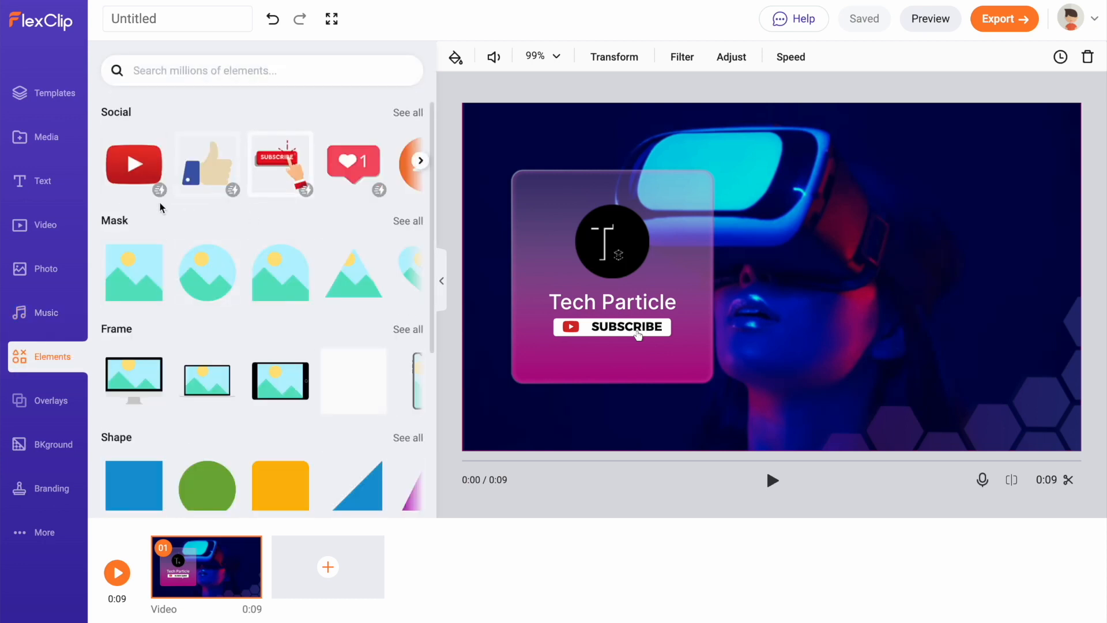
pyautogui.scroll(-4, 239, 211)
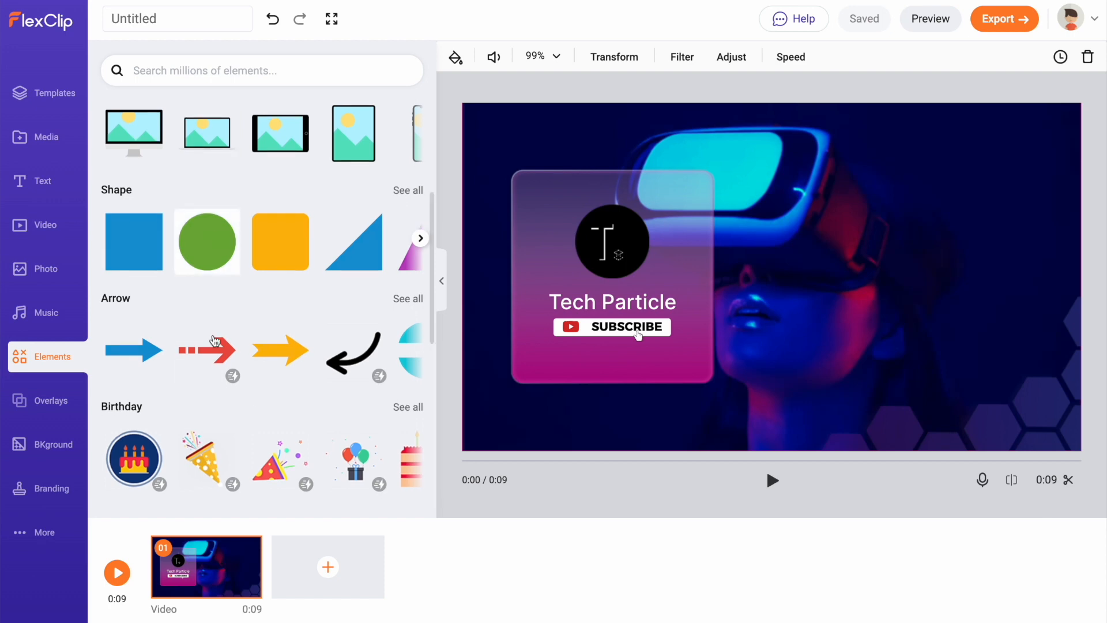
pyautogui.scroll(-15, 255, 409)
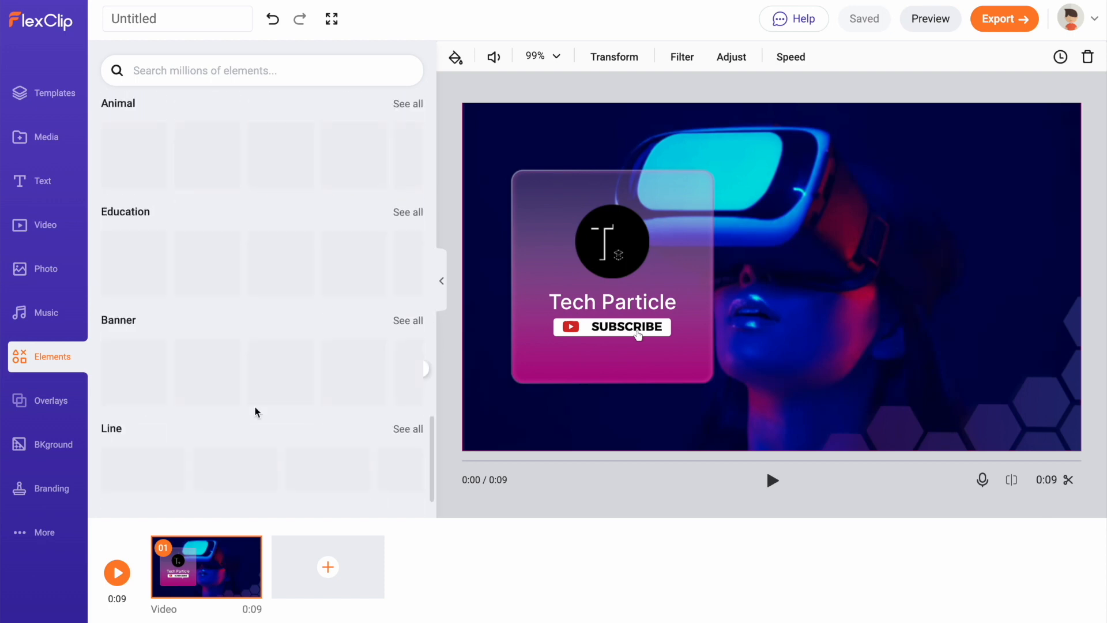
pyautogui.scroll(20, 255, 407)
pyautogui.click(40, 402)
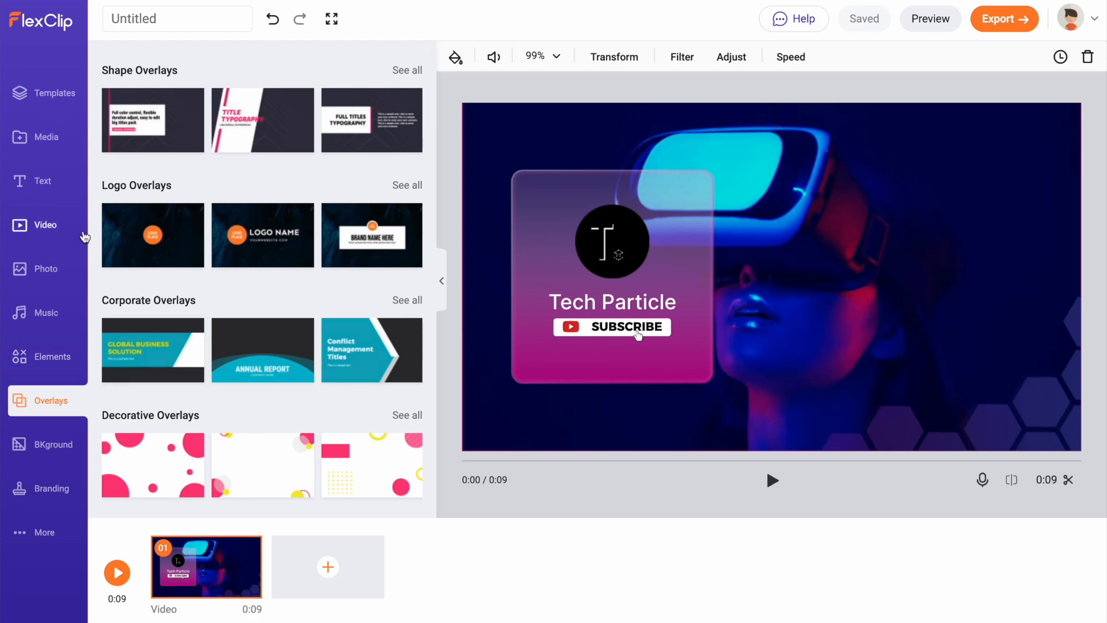
# Step: Add the multicoloured 0:20 stock video from the abstract backgrounds as scene 02, keeping its full length
pyautogui.click(73, 453)
pyautogui.scroll(-3, 258, 198)
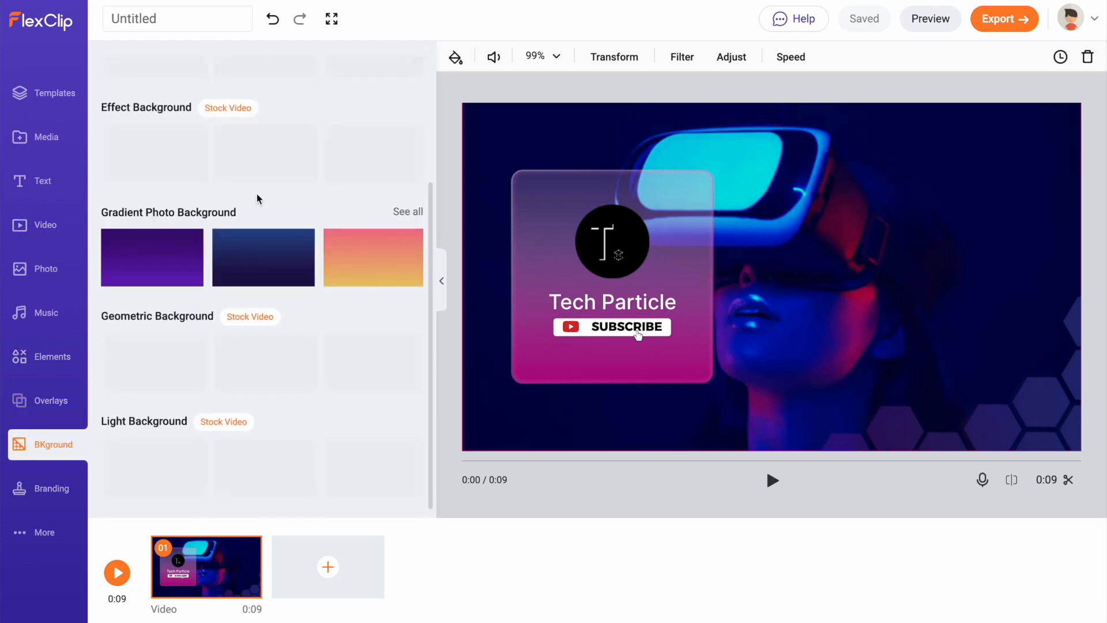
pyautogui.moveTo(186, 264)
pyautogui.scroll(3, 261, 218)
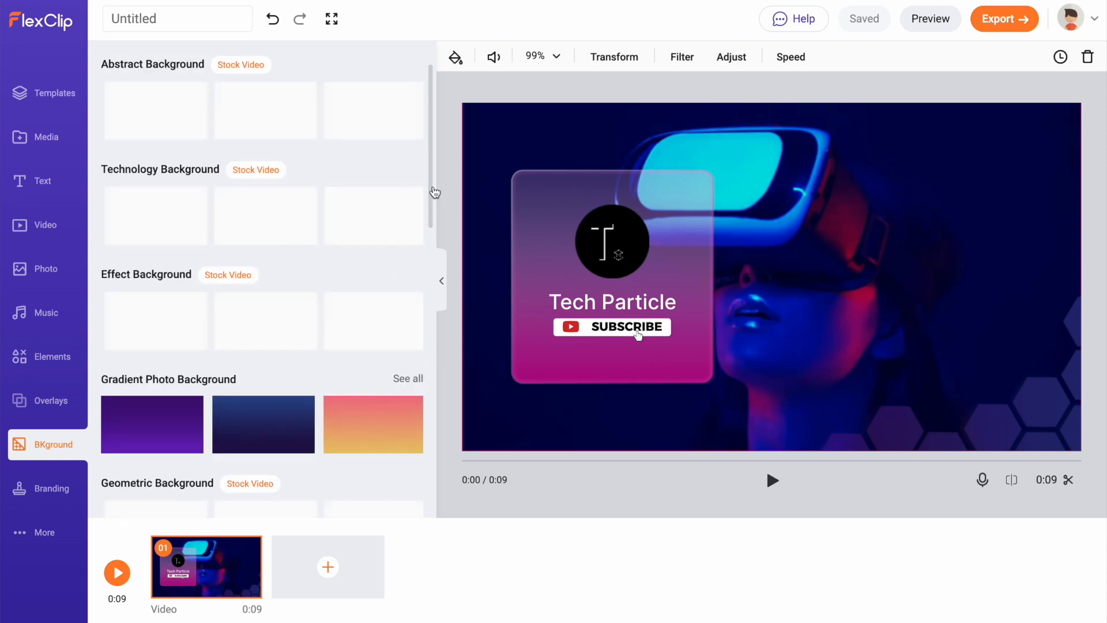
pyautogui.click(416, 223)
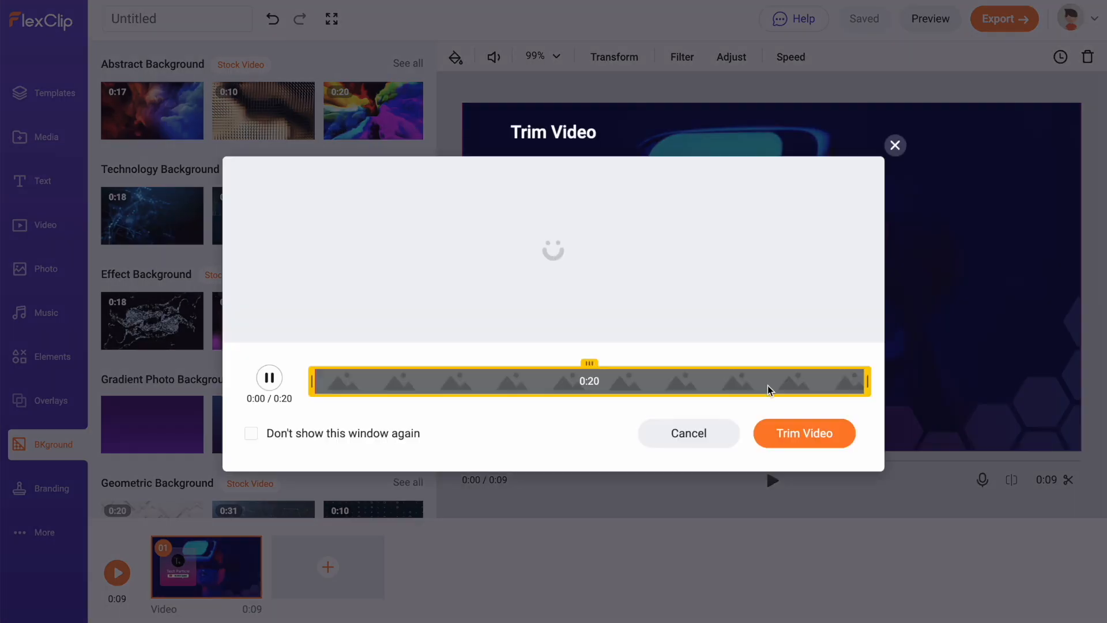
pyautogui.click(804, 434)
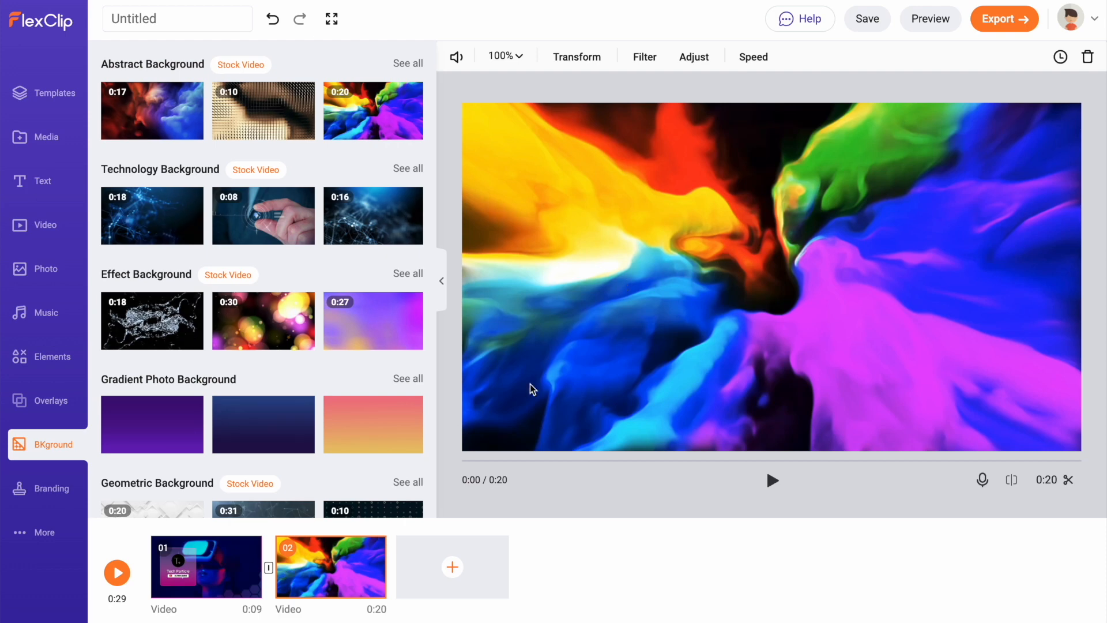
pyautogui.moveTo(352, 584)
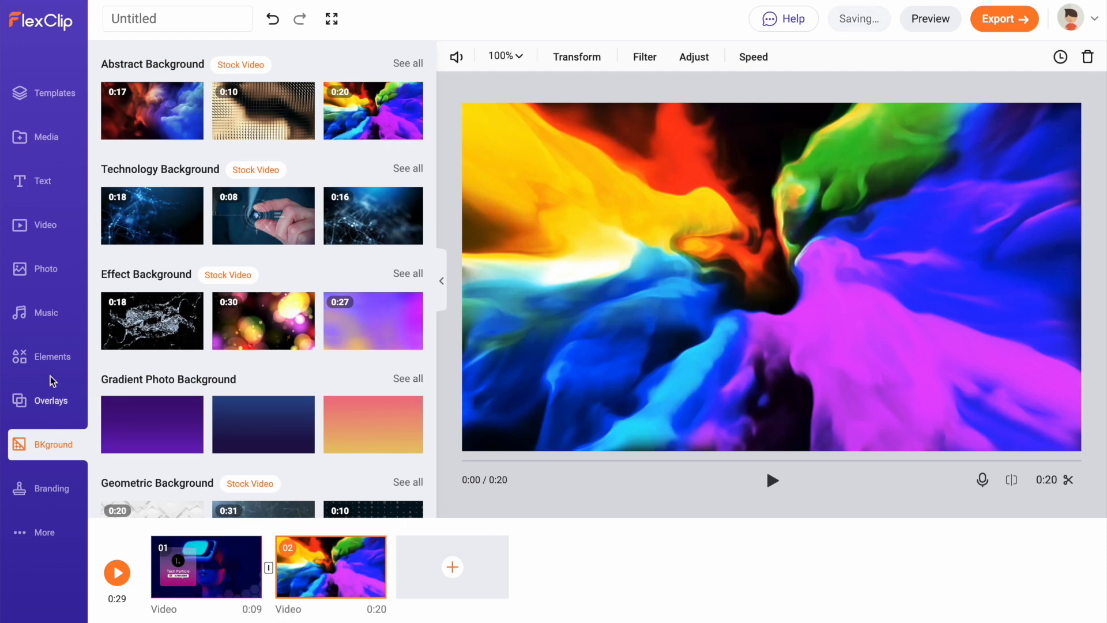
# Step: Play back the multicoloured background video in scene 02
pyautogui.moveTo(320, 571)
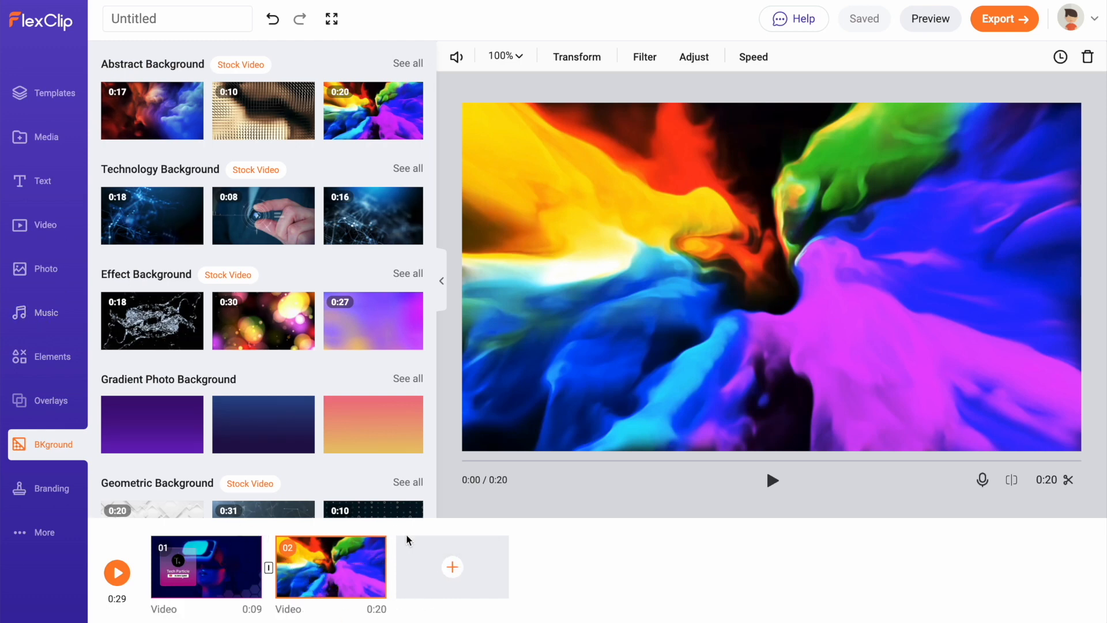
pyautogui.click(772, 481)
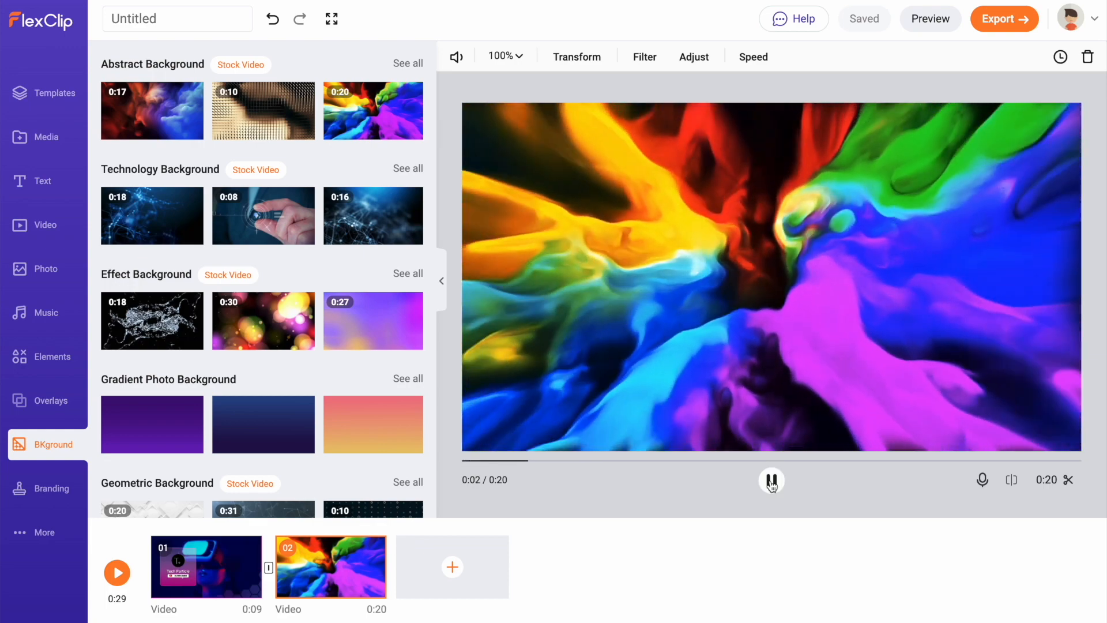
pyautogui.moveTo(220, 605)
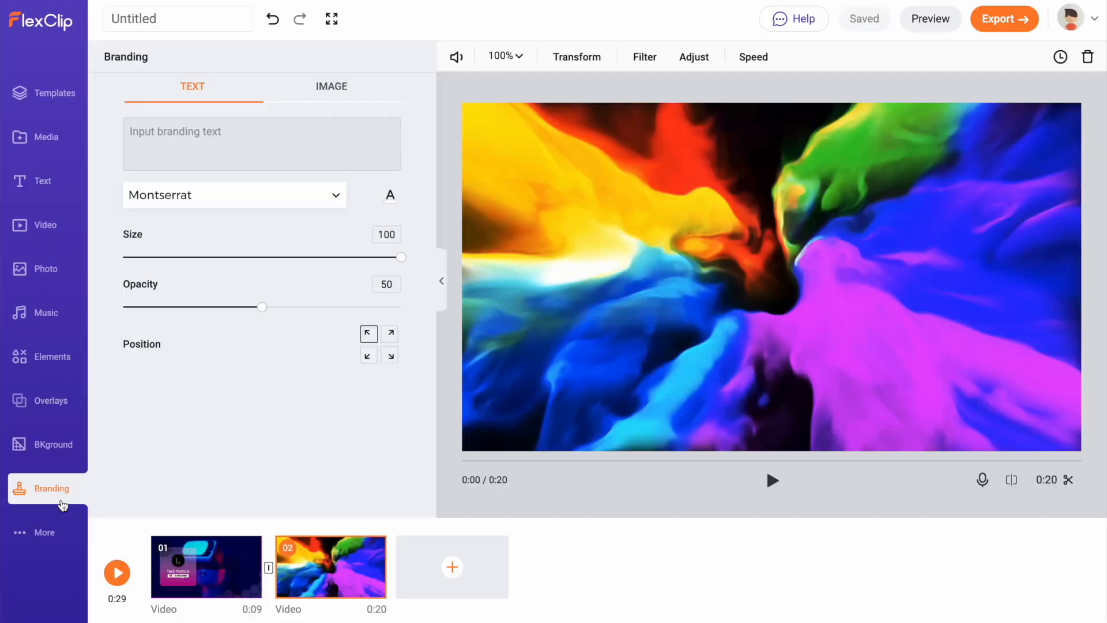
# Step: Add the branding text "Tech Particle" in Montserrat and lower its opacity to 19
pyautogui.click(188, 155)
pyautogui.write('Tech Particle')
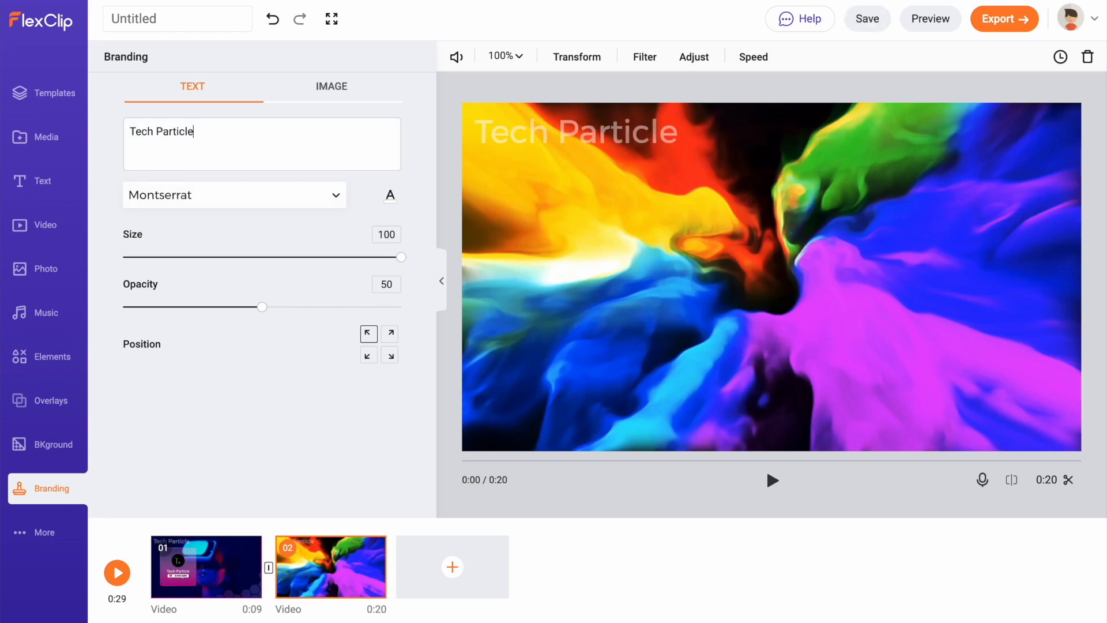
pyautogui.moveTo(257, 312); pyautogui.dragTo(177, 311)
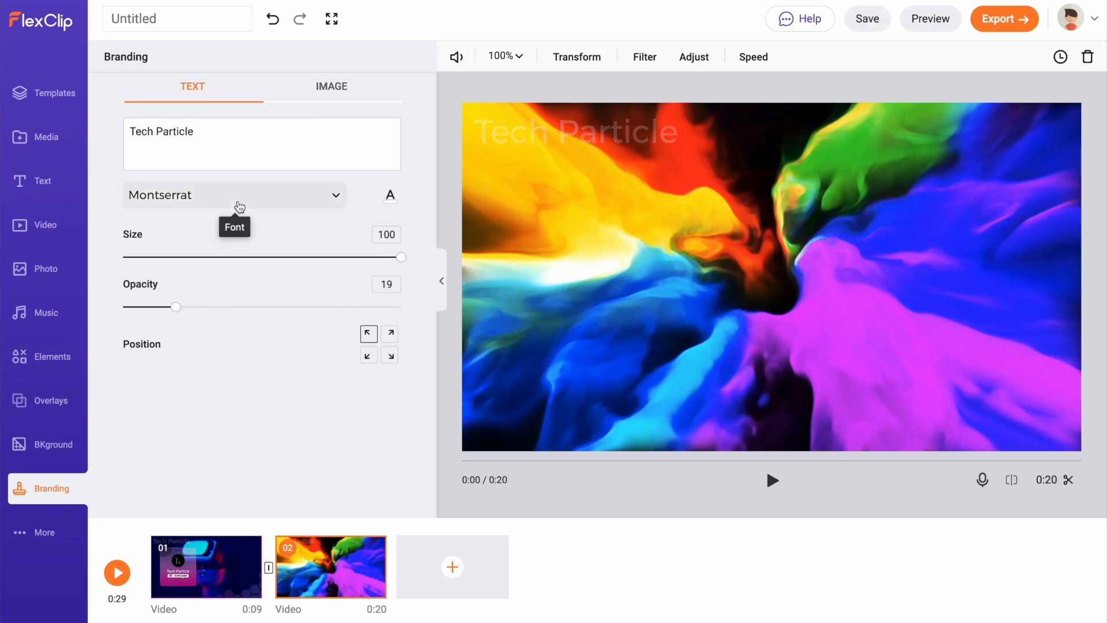
pyautogui.click(345, 82)
pyautogui.click(218, 99)
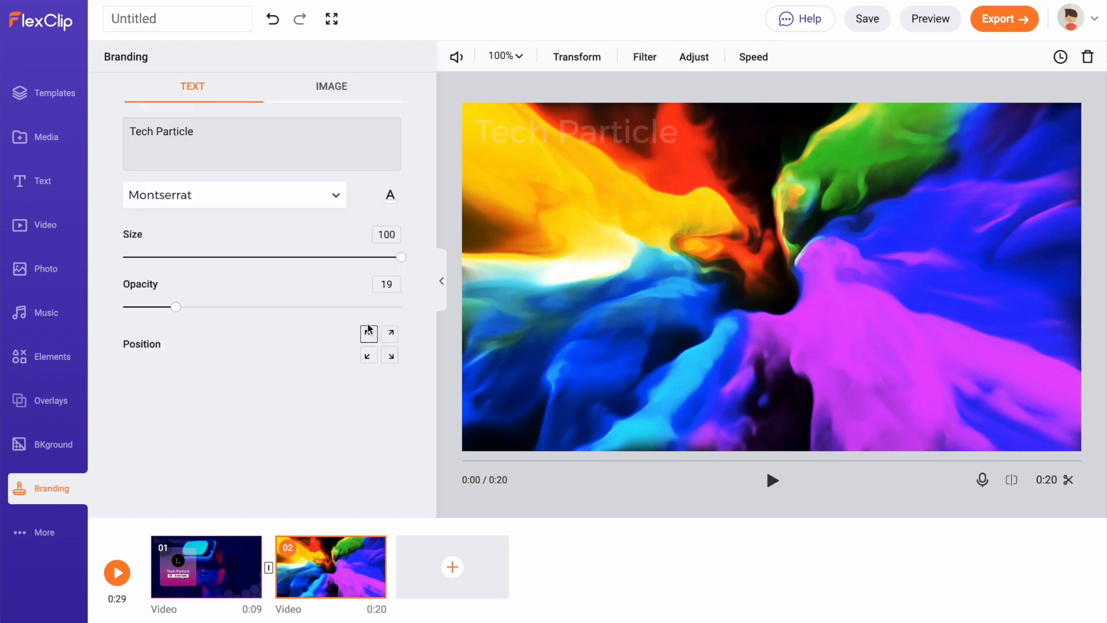
# Step: Examine the aspect ratio options and add a blank background scene as scene 03
pyautogui.click(46, 533)
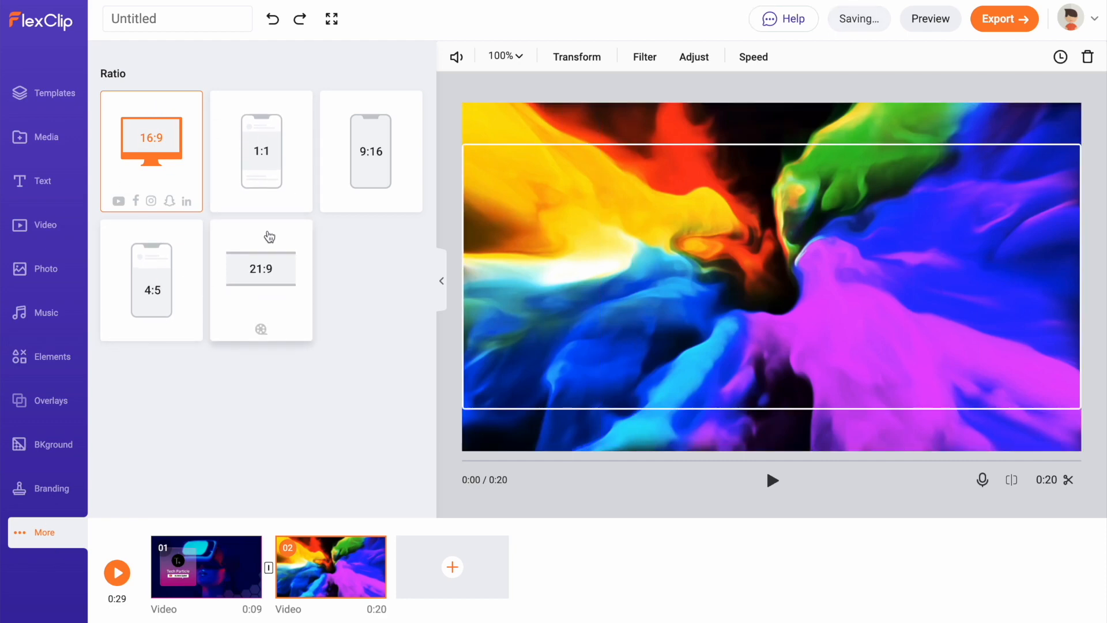
pyautogui.click(447, 565)
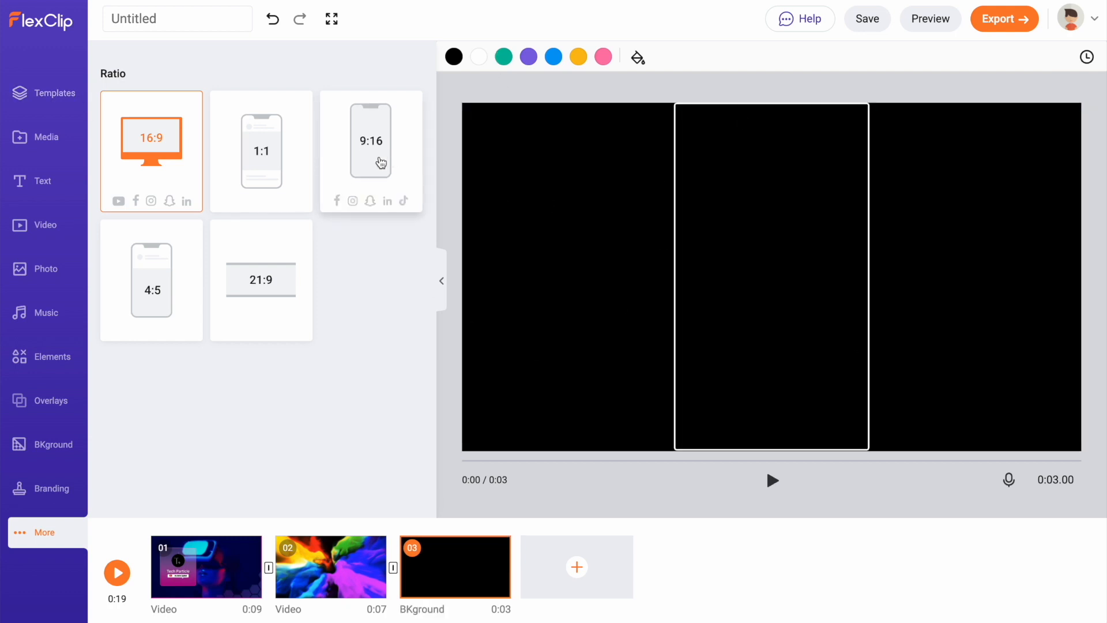
# Step: Look through the media, text, video, photo and music libraries with the blank scene 03 active
pyautogui.click(26, 138)
pyautogui.click(36, 173)
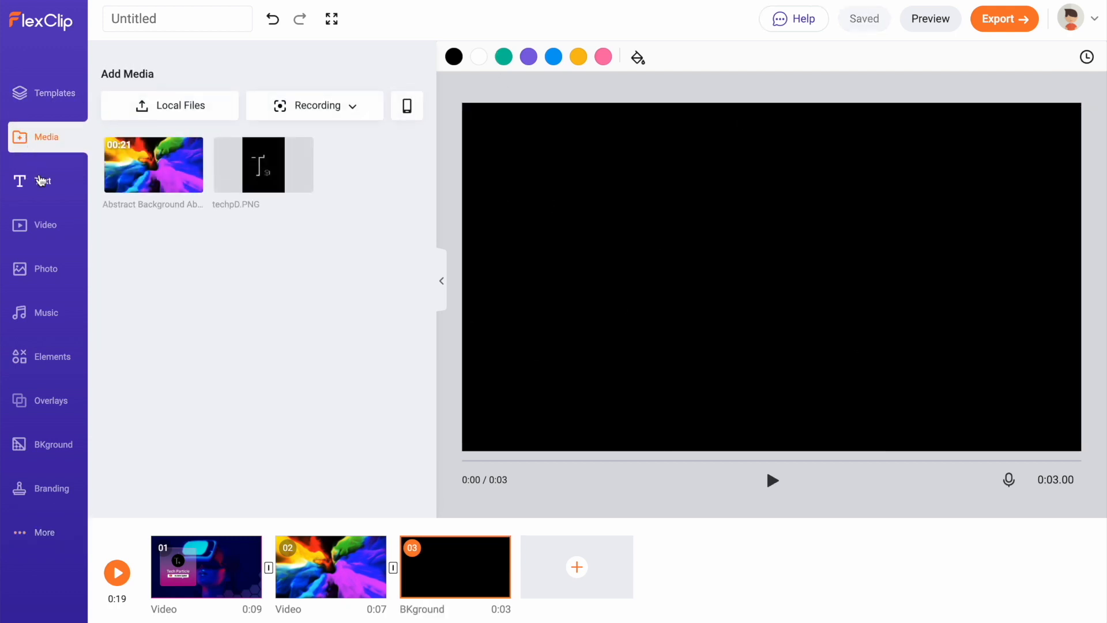
pyautogui.click(49, 227)
pyautogui.click(50, 271)
pyautogui.click(51, 314)
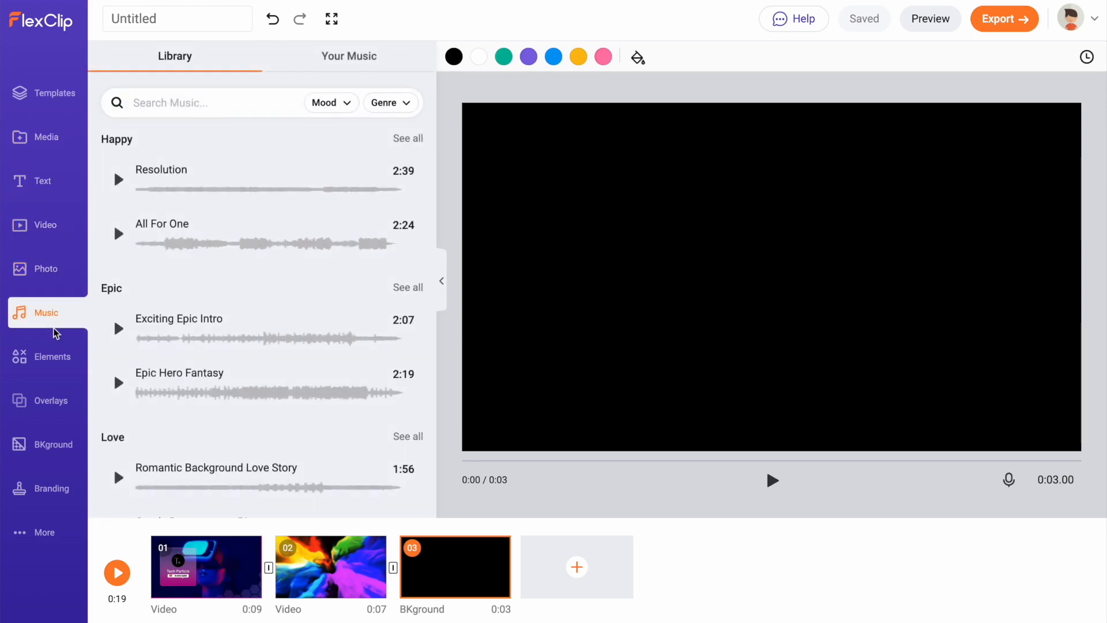
# Step: Place the animated YouTube play button from the Social elements in scene 03 and remove its duplicate copy
pyautogui.click(53, 362)
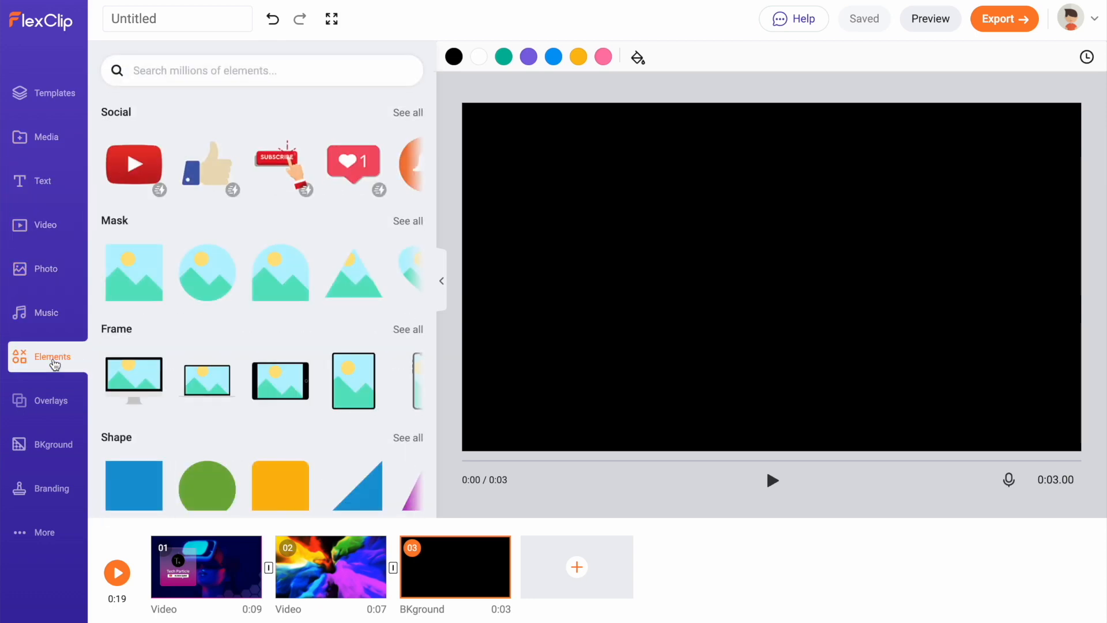
pyautogui.moveTo(134, 164); pyautogui.dragTo(562, 210)
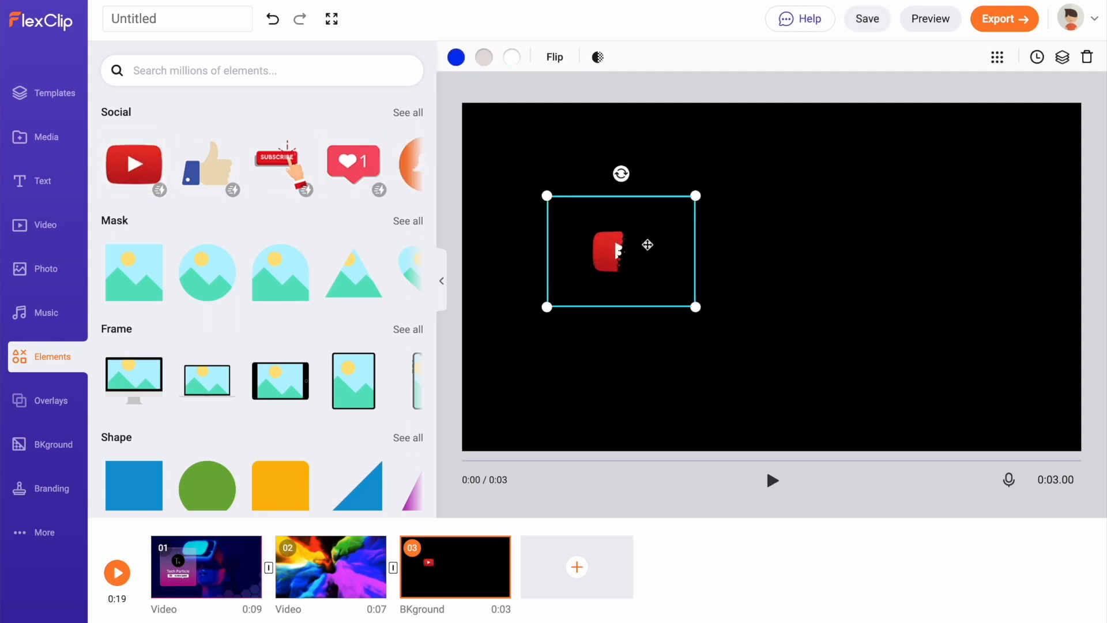
pyautogui.click(134, 165)
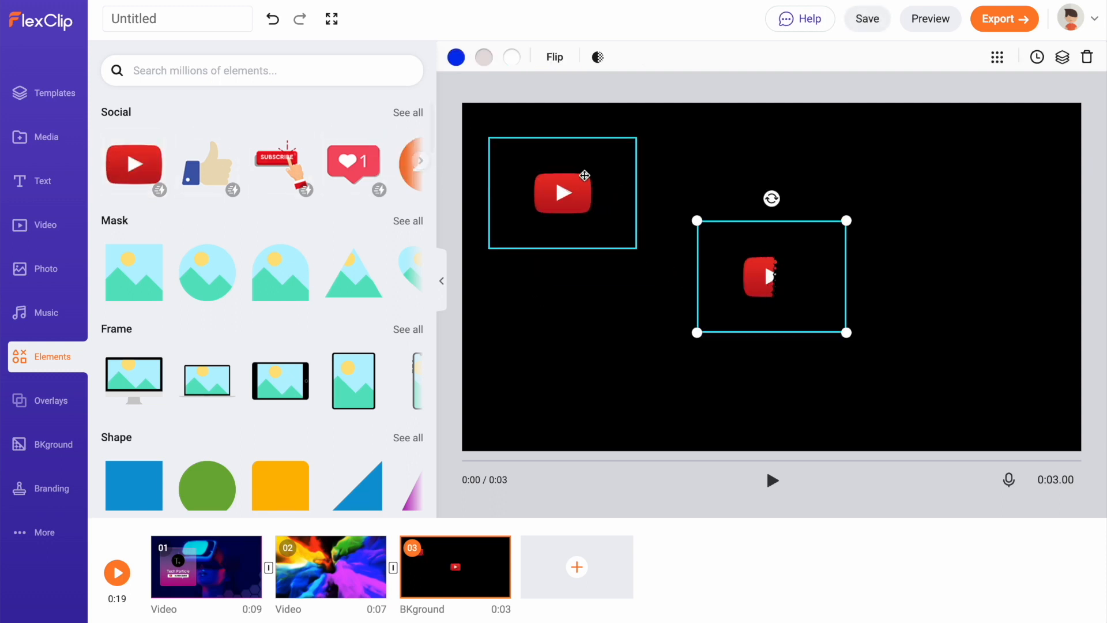
pyautogui.press('Delete')
pyautogui.click(551, 190)
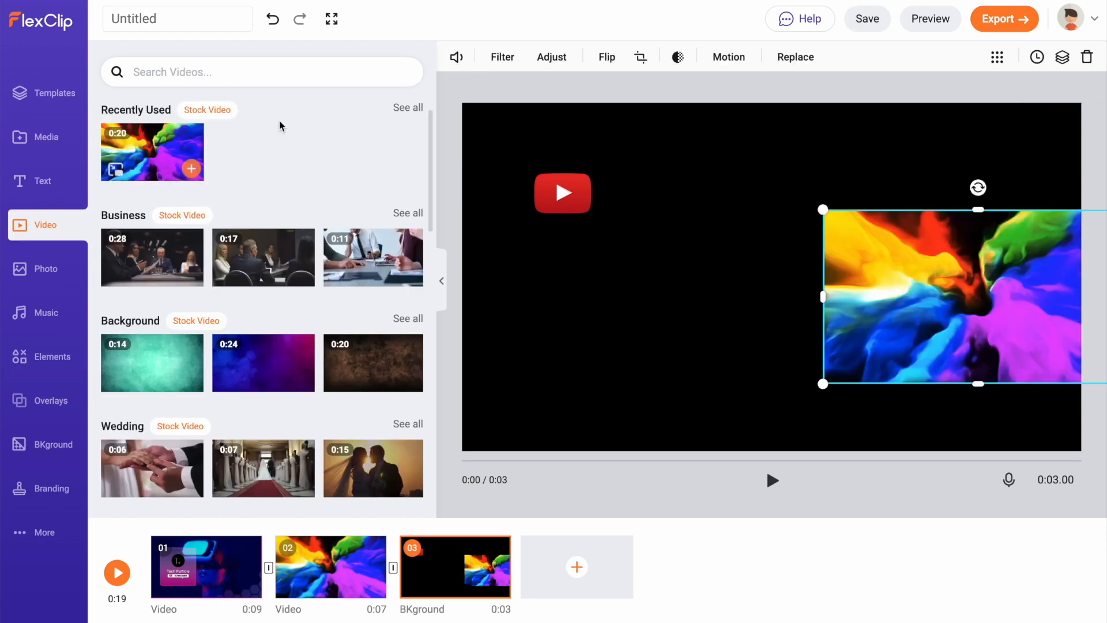
# Step: Fill scene 03 with the recently used multicoloured 0:20 video at full length and delete the smaller overlay video
pyautogui.click(197, 166)
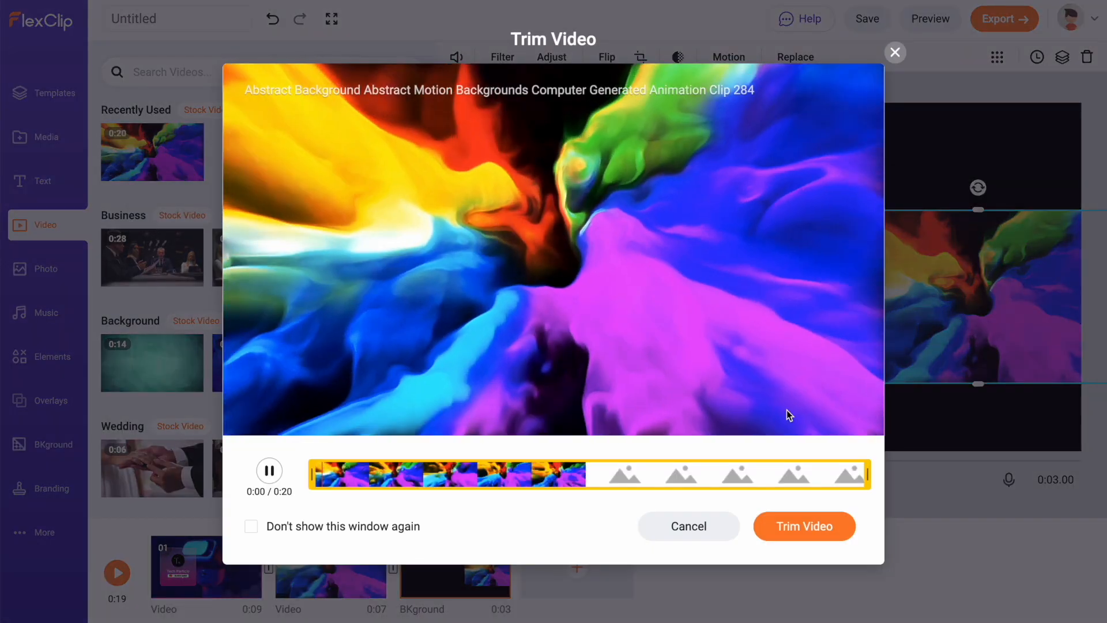
pyautogui.click(803, 525)
pyautogui.moveTo(670, 206)
pyautogui.mouseDown()
pyautogui.moveTo(465, 95)
pyautogui.moveTo(650, 212)
pyautogui.mouseUp()
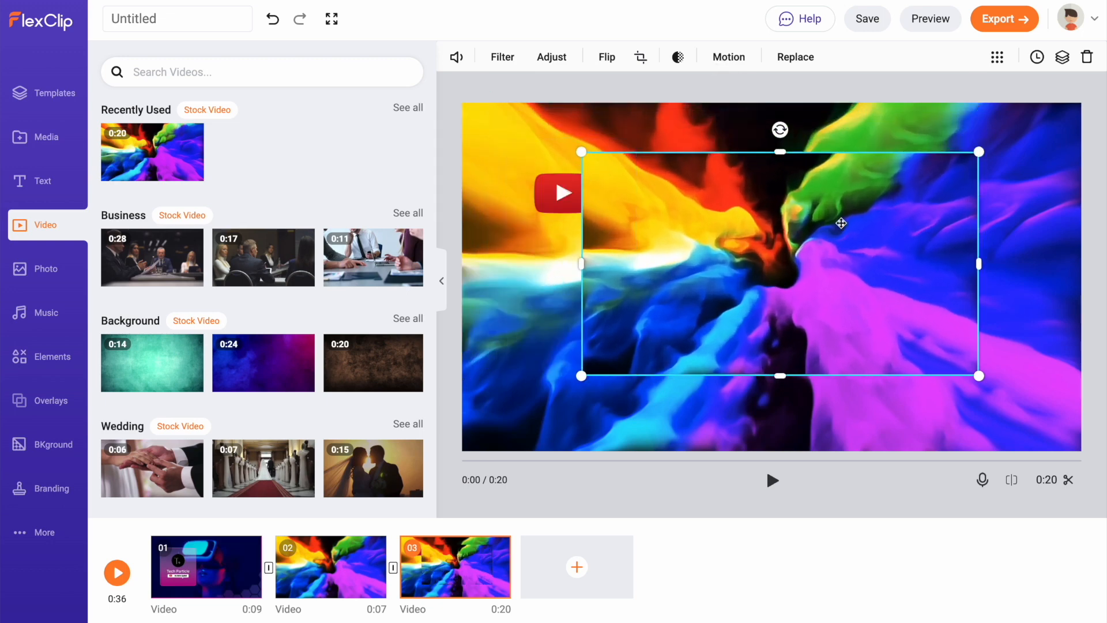
pyautogui.press('Delete')
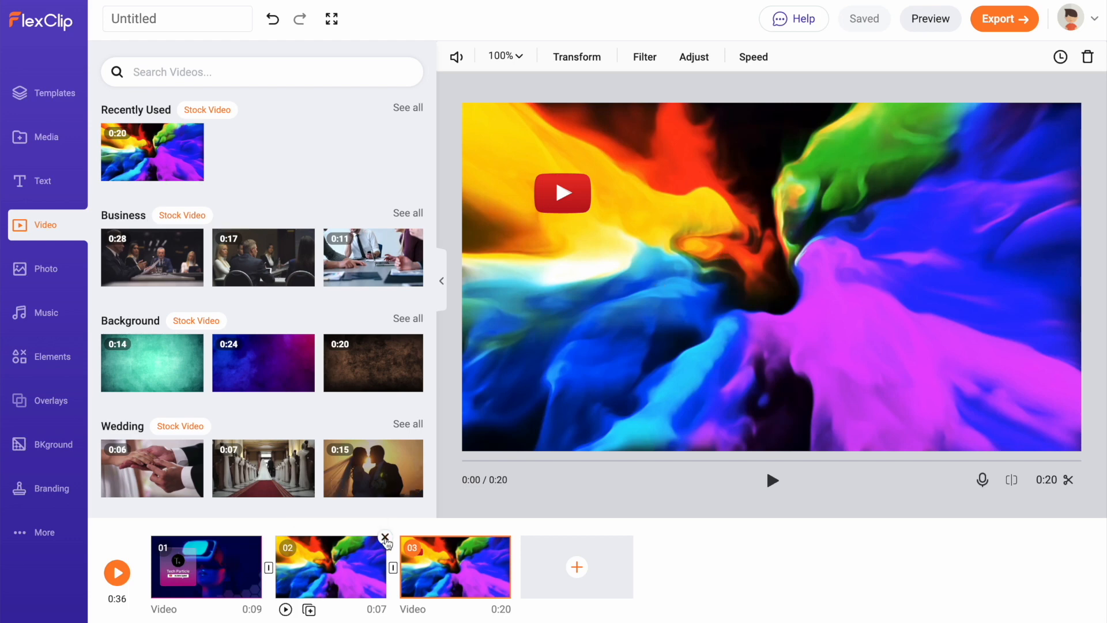
# Step: Delete scenes 02 and 03 and preview the remaining VR headset scene
pyautogui.click(386, 539)
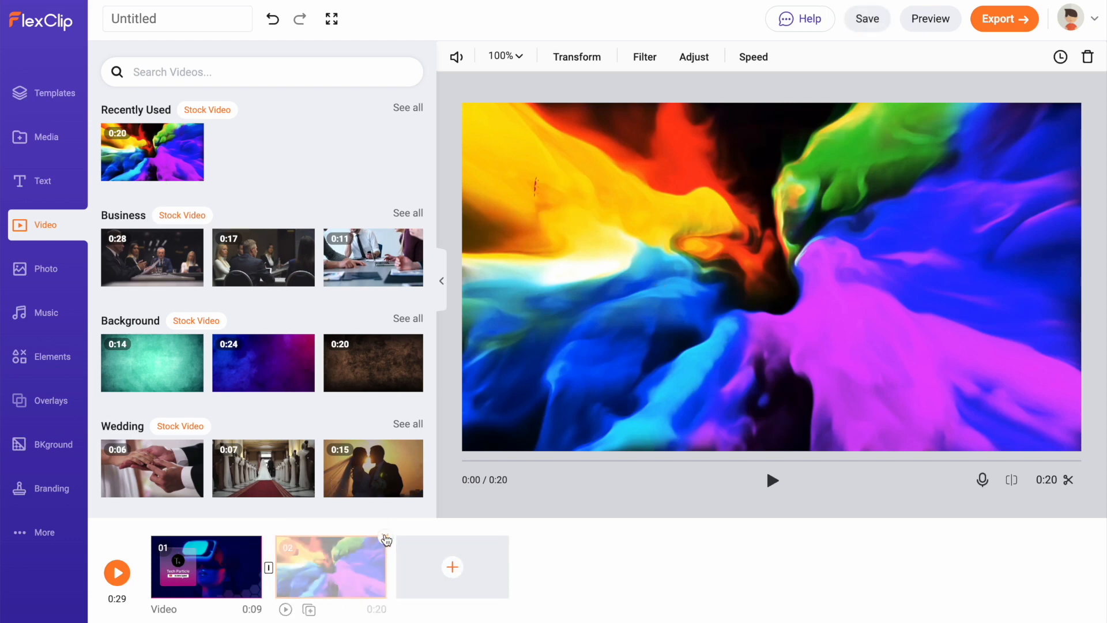
pyautogui.click(385, 537)
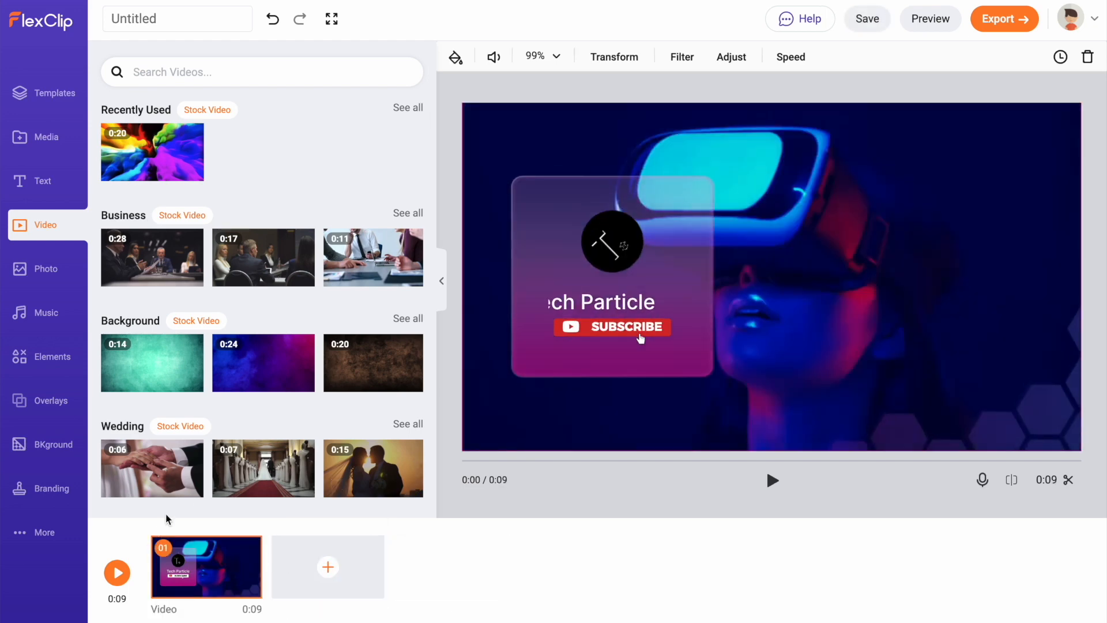
pyautogui.click(931, 17)
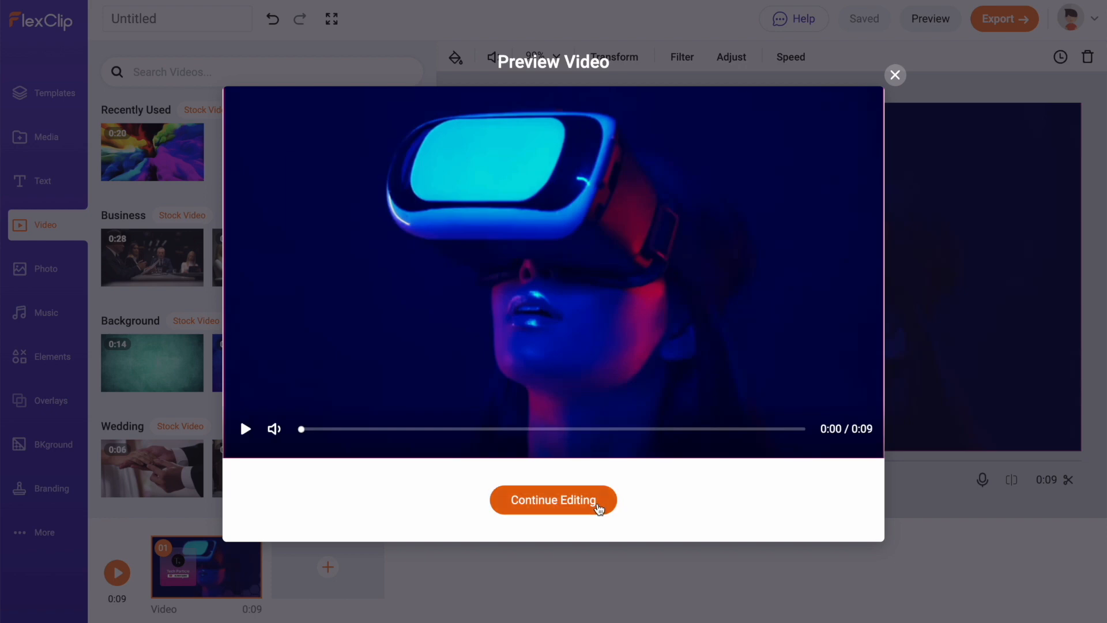
pyautogui.click(583, 513)
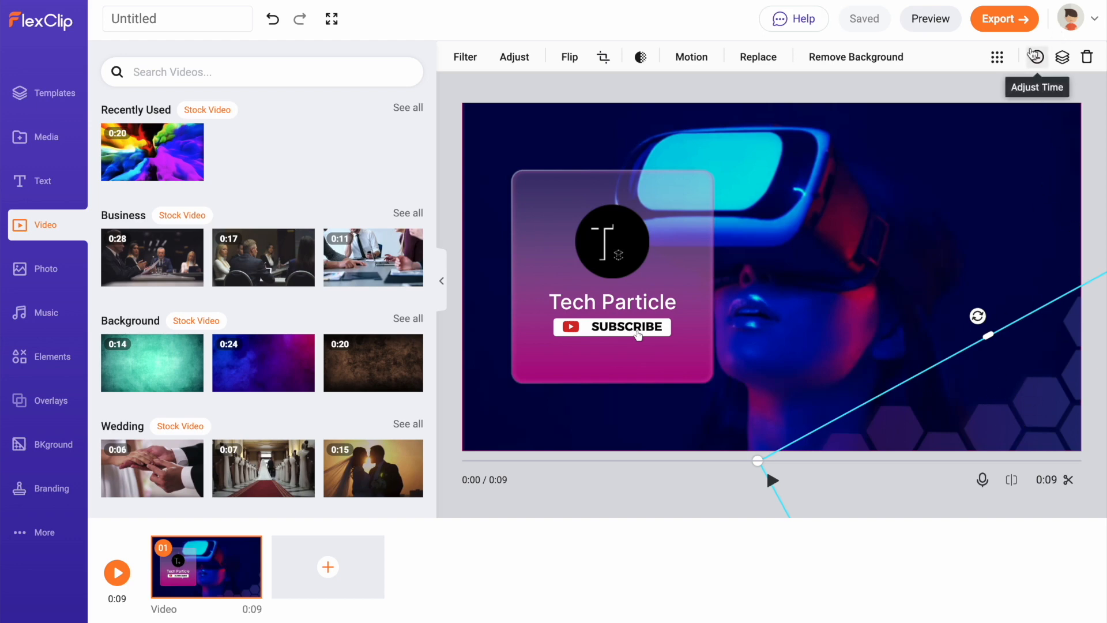
# Step: Adjust scene 01's timing so the hexagon graphic begins near the scene's start and the Tech Particle group starts shortly after it
pyautogui.click(1034, 56)
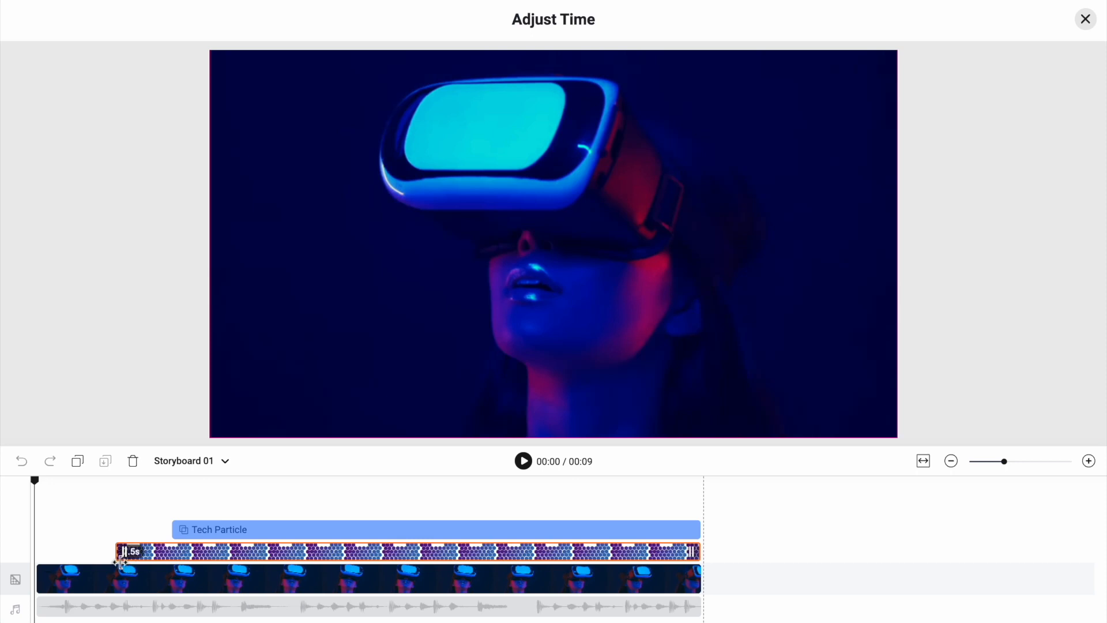
pyautogui.moveTo(122, 555); pyautogui.dragTo(65, 552)
pyautogui.click(229, 531)
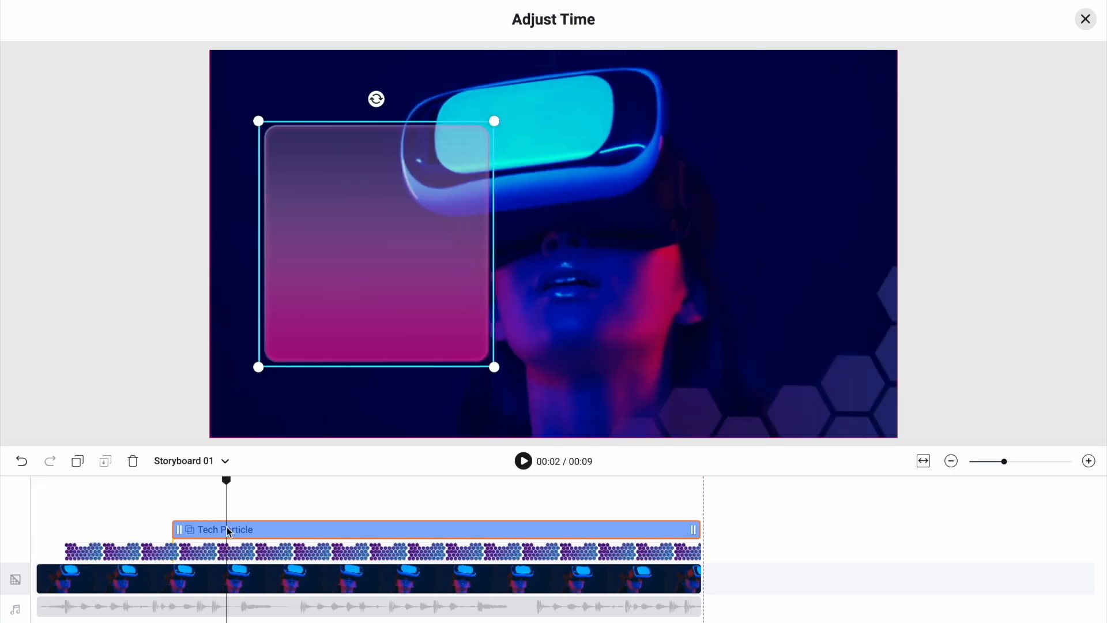
pyautogui.moveTo(179, 535); pyautogui.dragTo(106, 533)
pyautogui.click(1085, 19)
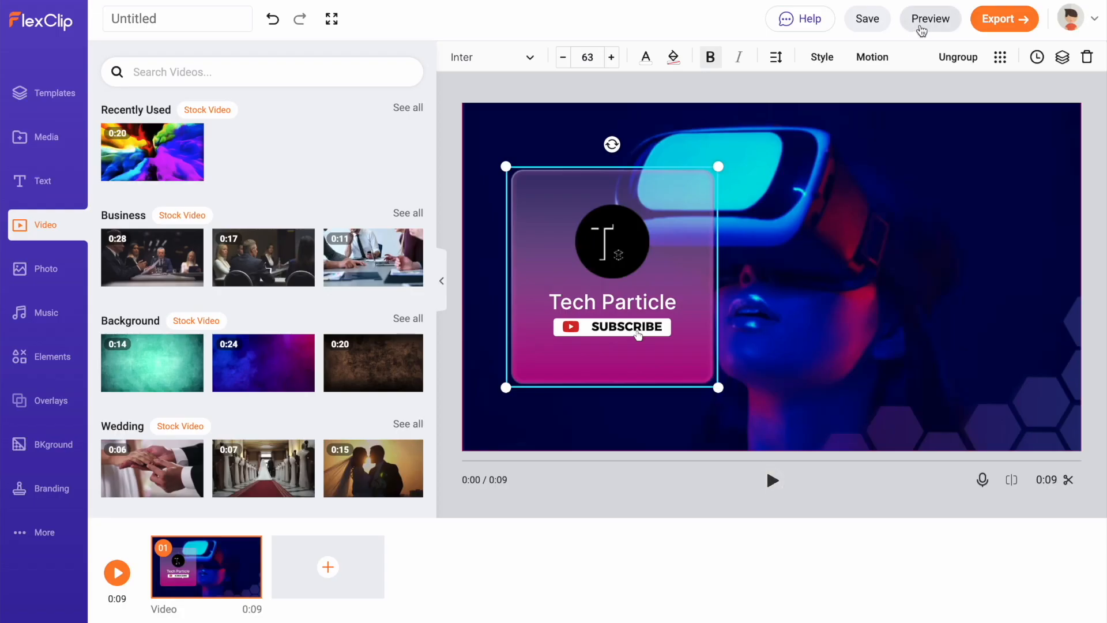
# Step: Preview the video to check the adjusted timing of the hexagons and the Tech Particle card
pyautogui.click(921, 28)
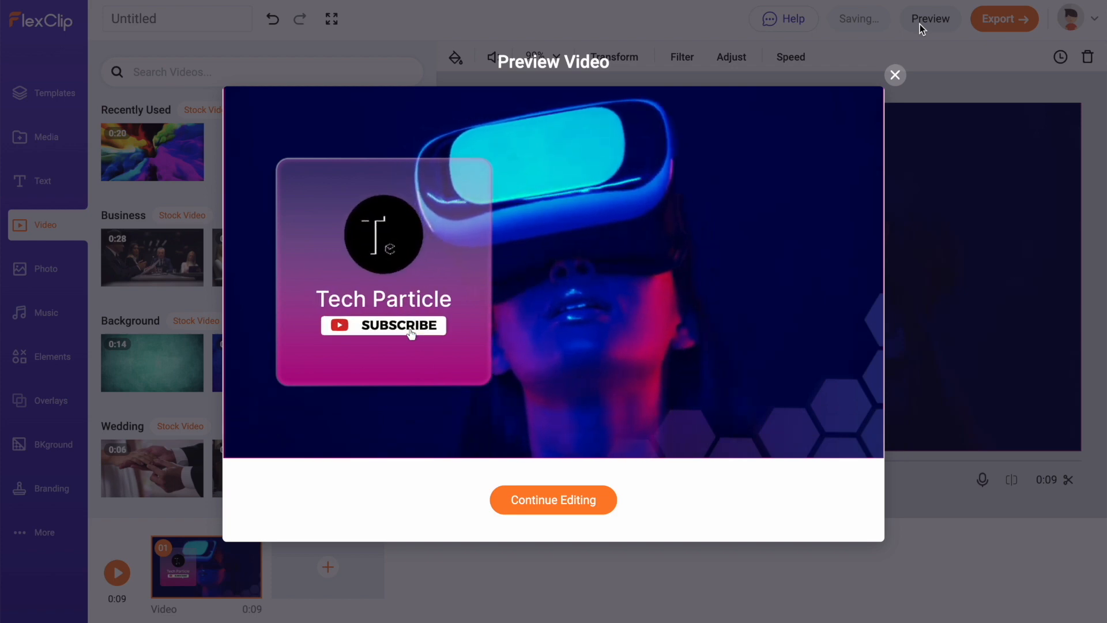
pyautogui.moveTo(742, 400)
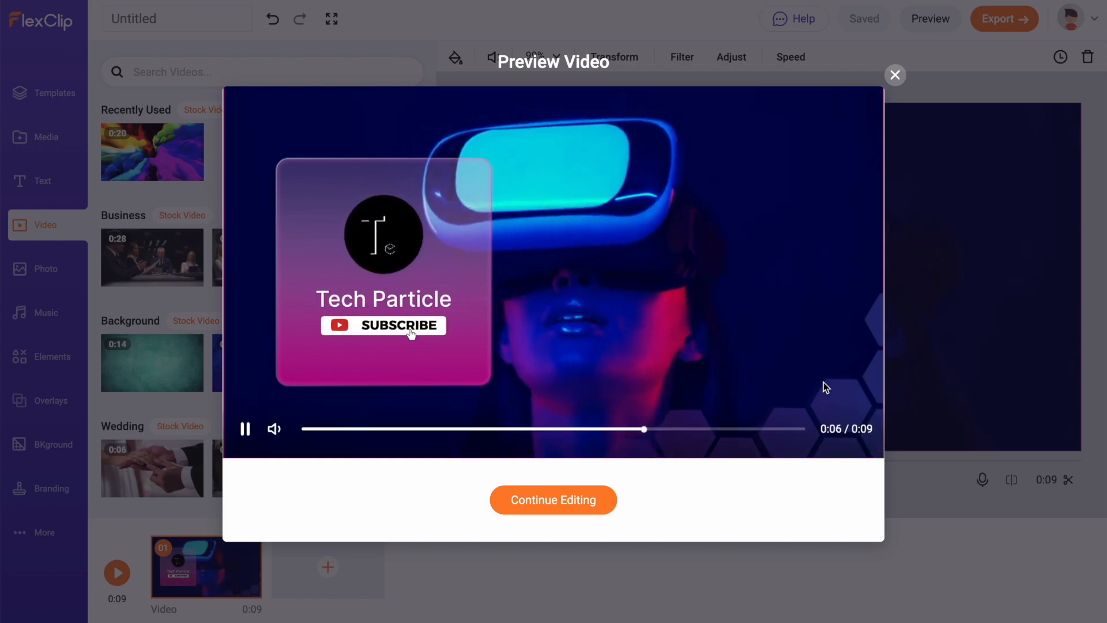
pyautogui.click(895, 75)
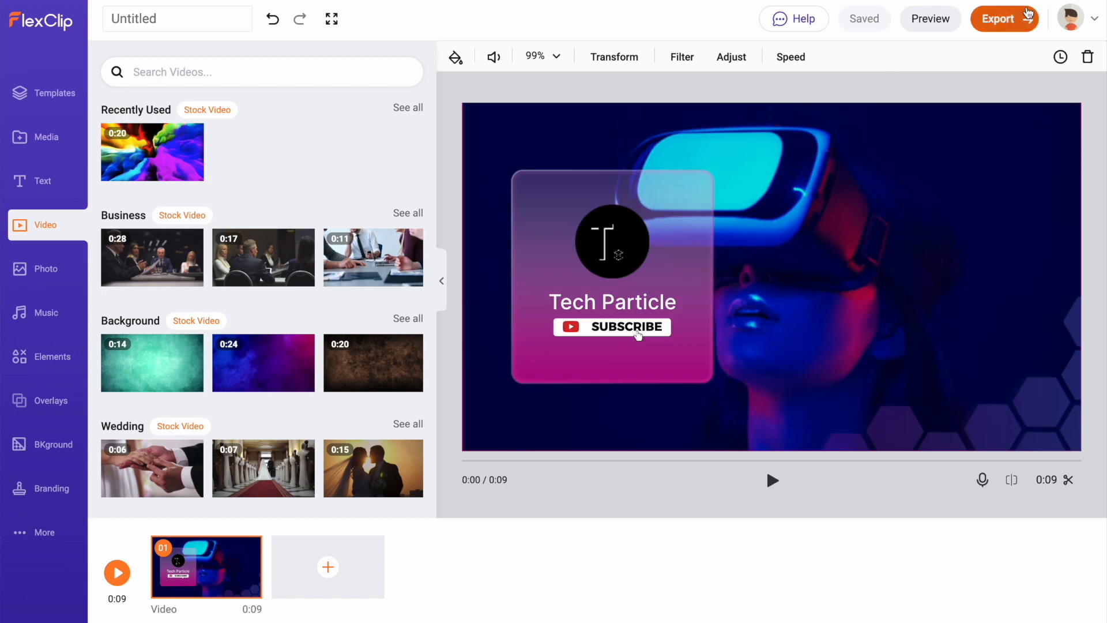
# Step: Check the GIF export options, export the project as a 1080p video instead, and return to editing
pyautogui.click(1028, 15)
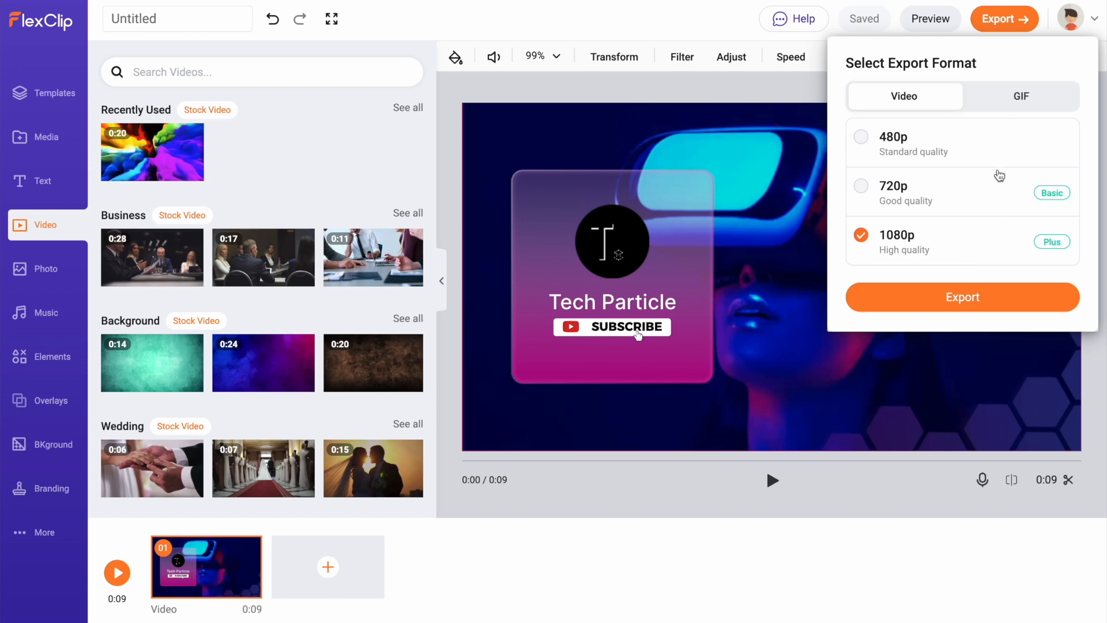
pyautogui.click(1022, 97)
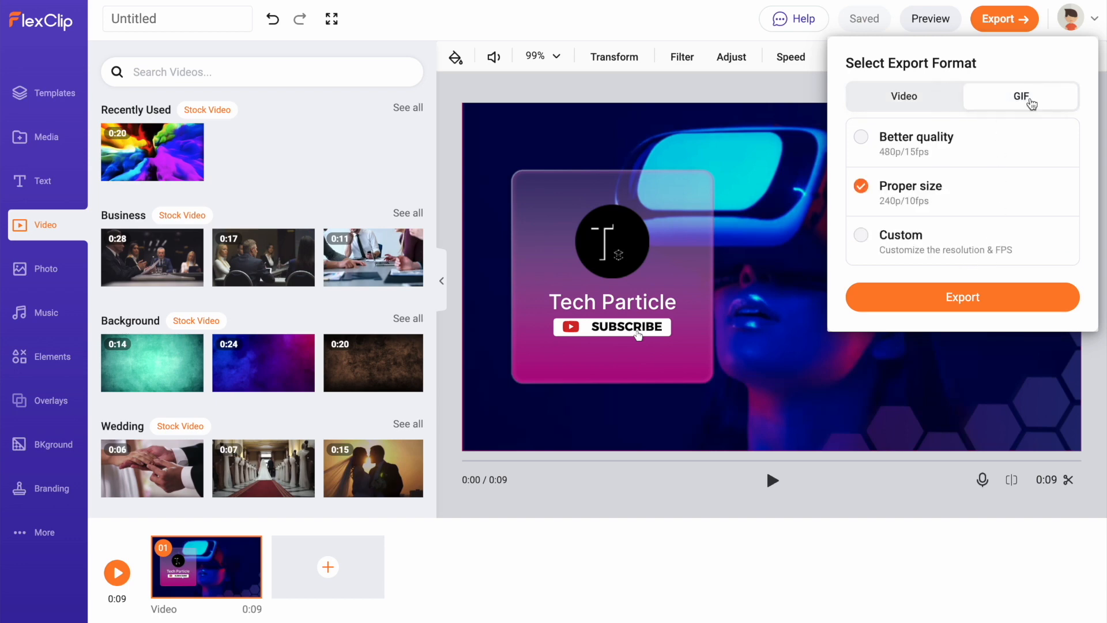
pyautogui.click(904, 95)
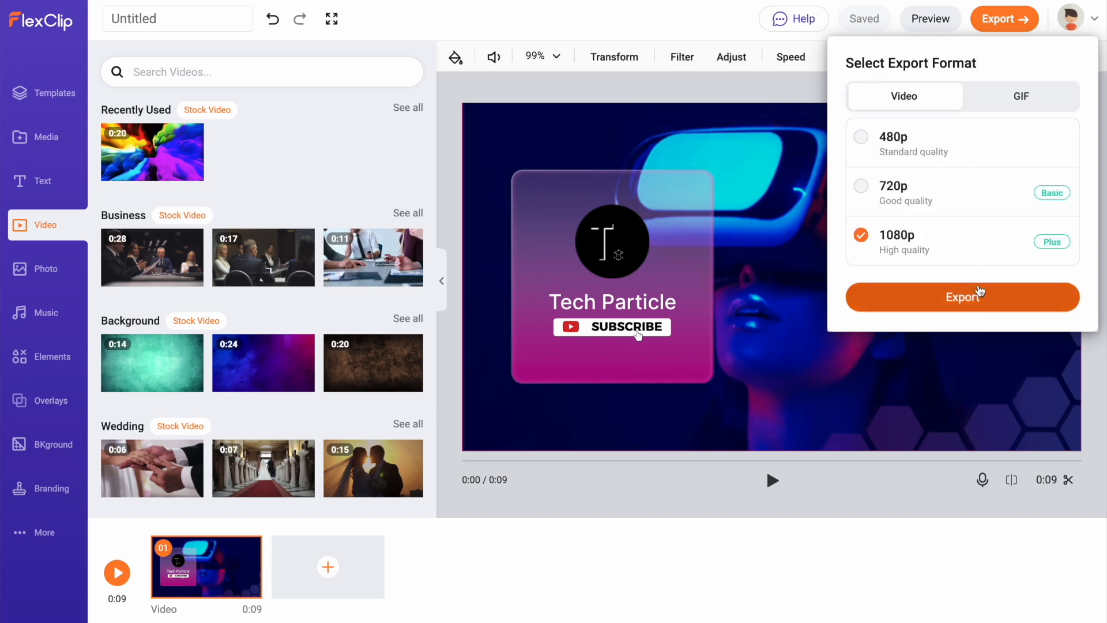
pyautogui.click(980, 292)
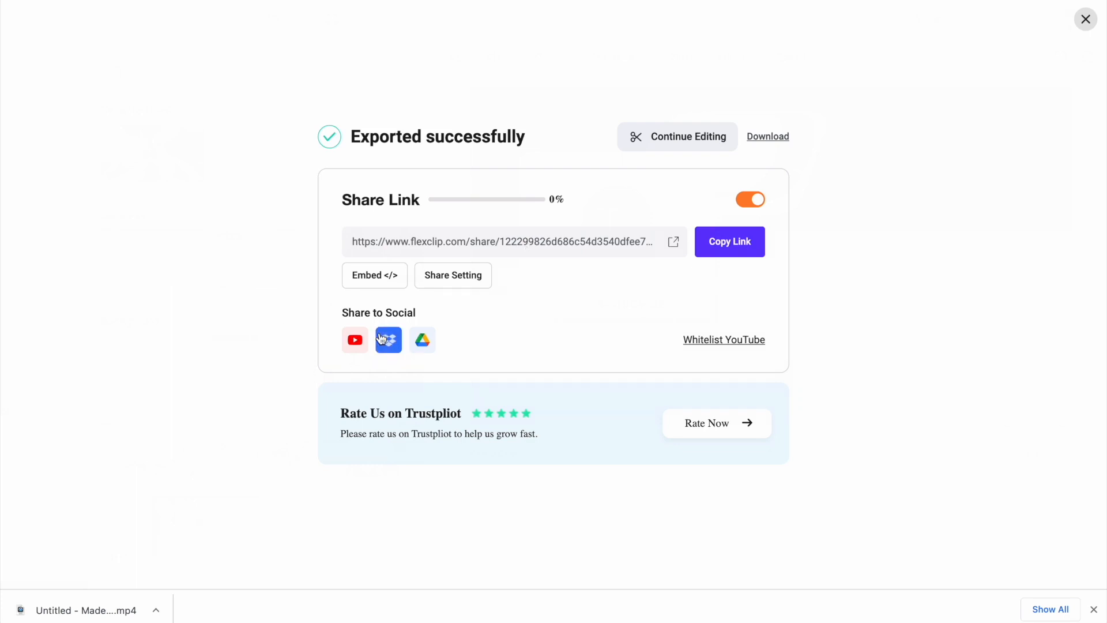
pyautogui.click(677, 136)
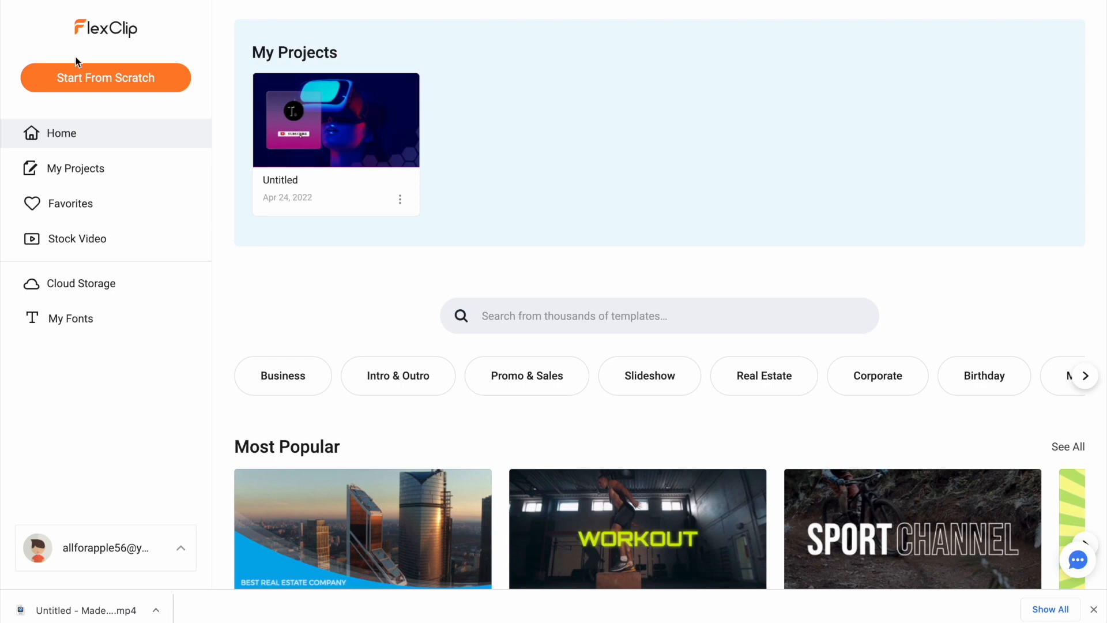
# Step: Start a new 16:9 project from scratch in Timeline Mode 2.0
pyautogui.click(77, 77)
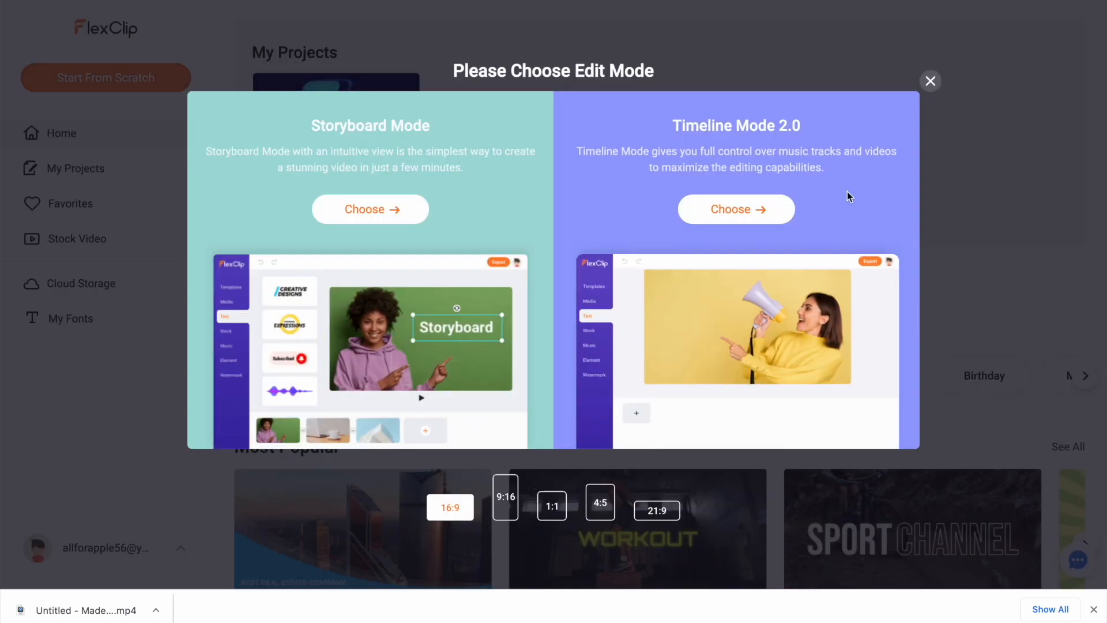
pyautogui.click(772, 205)
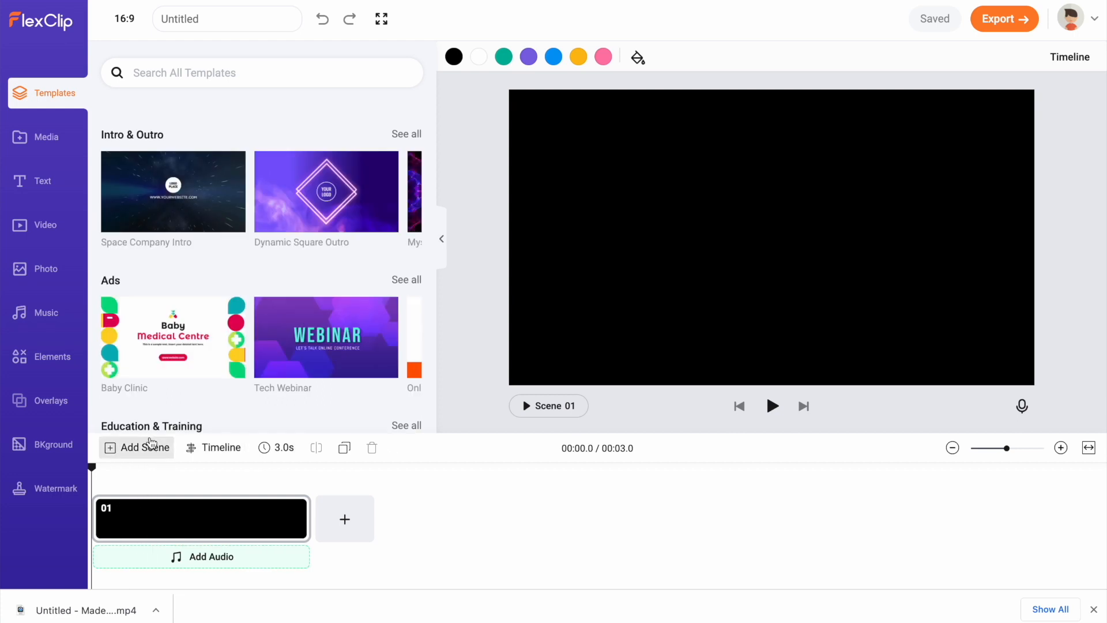
pyautogui.moveTo(1009, 455)
pyautogui.mouseDown()
pyautogui.moveTo(1041, 454)
pyautogui.moveTo(994, 454)
pyautogui.moveTo(1013, 453)
pyautogui.mouseUp()
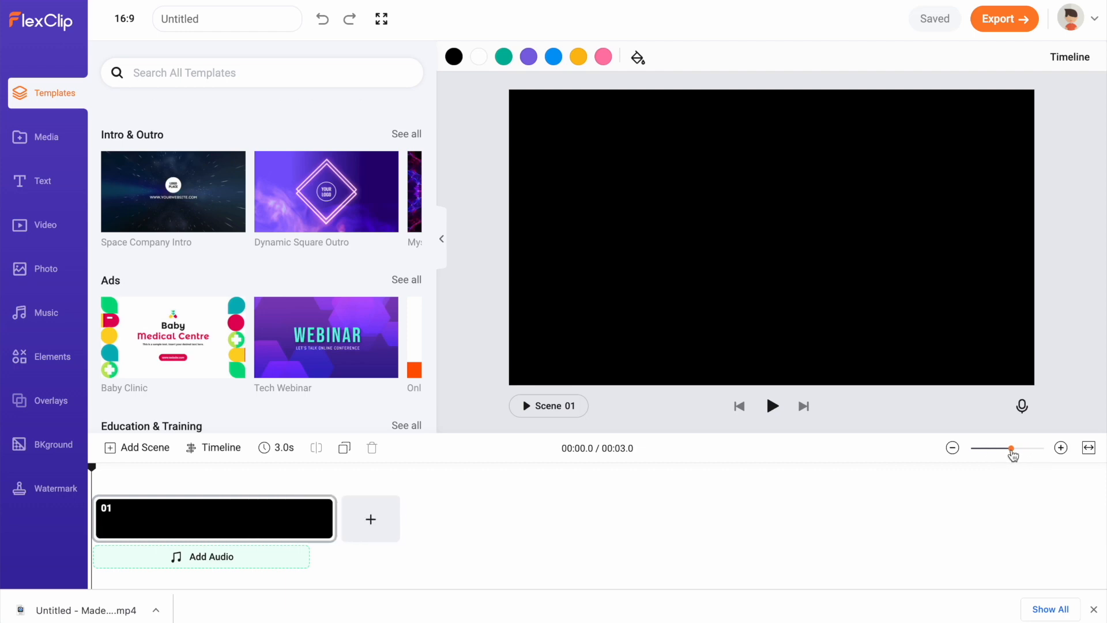
# Step: Add the stock video of cold smoky background as scene 01 and place a music track under it
pyautogui.scroll(-1, 107, 272)
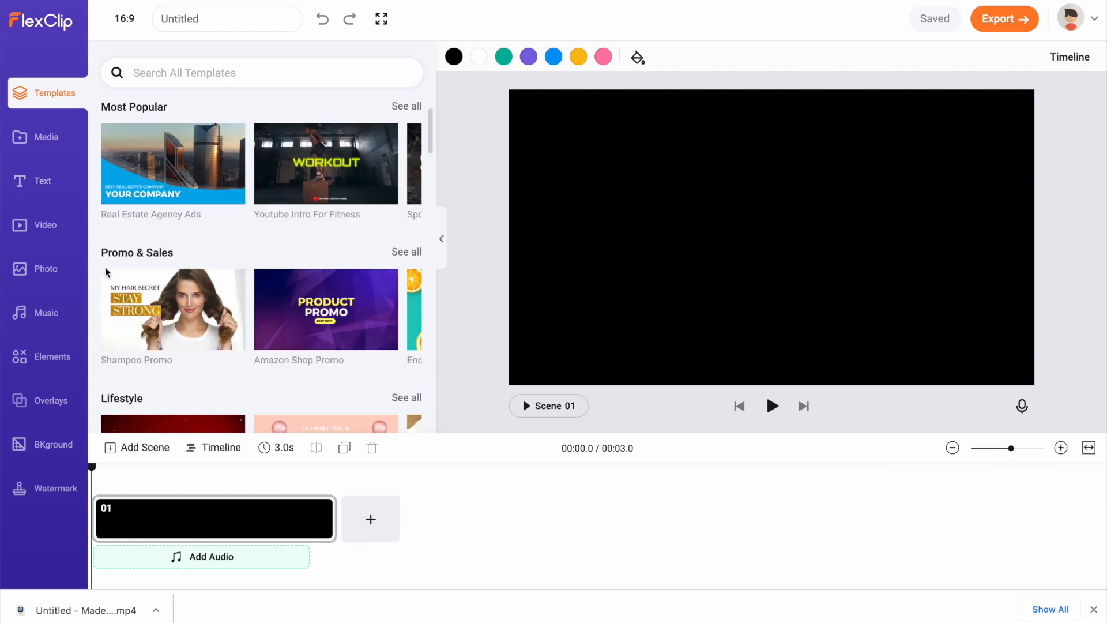
pyautogui.click(44, 225)
pyautogui.click(63, 312)
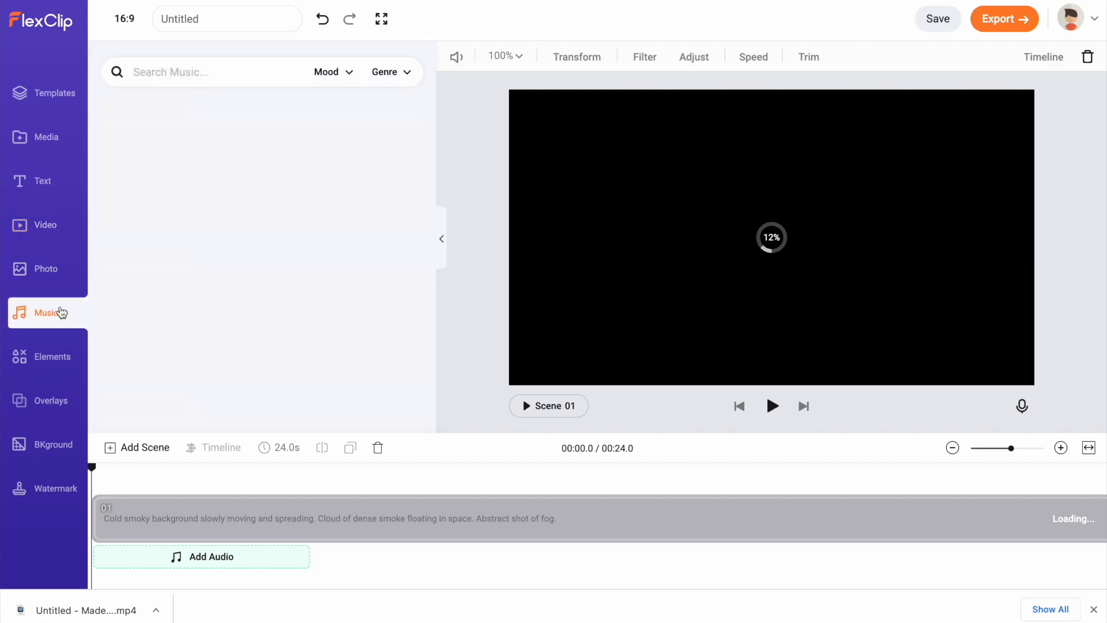
pyautogui.scroll(-3, 212, 371)
pyautogui.moveTo(201, 300); pyautogui.dragTo(199, 552)
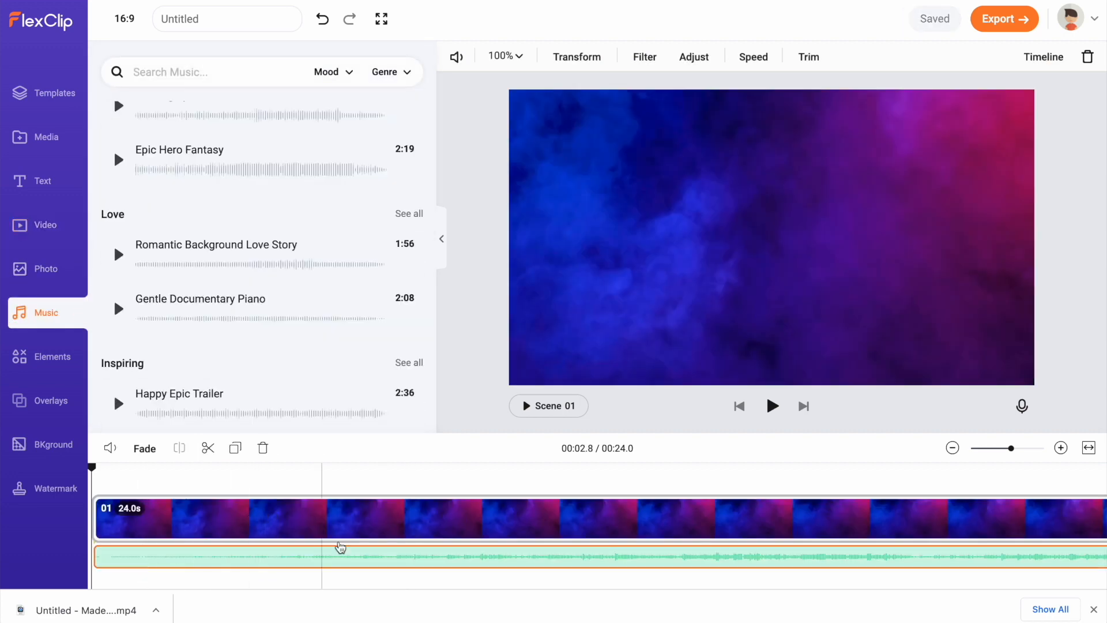
# Step: Trim the end of scene 01 to about 23.9 s and split the scene at about 2.3 s
pyautogui.hscroll(15, 423, 583)
pyautogui.moveTo(1030, 517); pyautogui.dragTo(1028, 511)
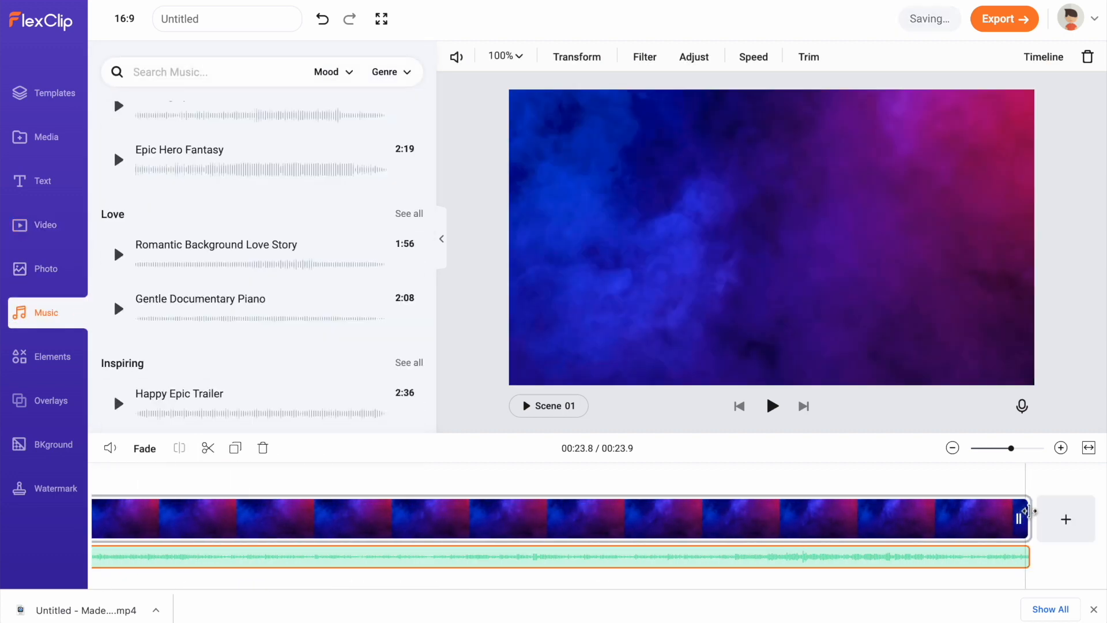
pyautogui.moveTo(1027, 511)
pyautogui.mouseDown()
pyautogui.moveTo(917, 511)
pyautogui.moveTo(1082, 535)
pyautogui.moveTo(1099, 526)
pyautogui.moveTo(1032, 523)
pyautogui.mouseUp()
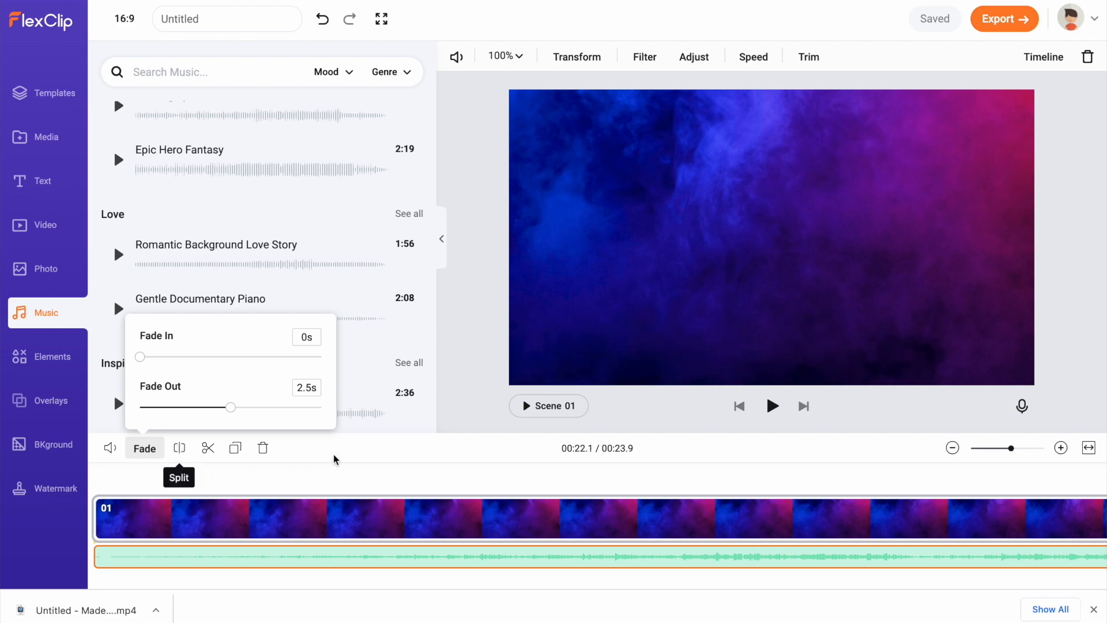
pyautogui.click(358, 462)
pyautogui.click(321, 449)
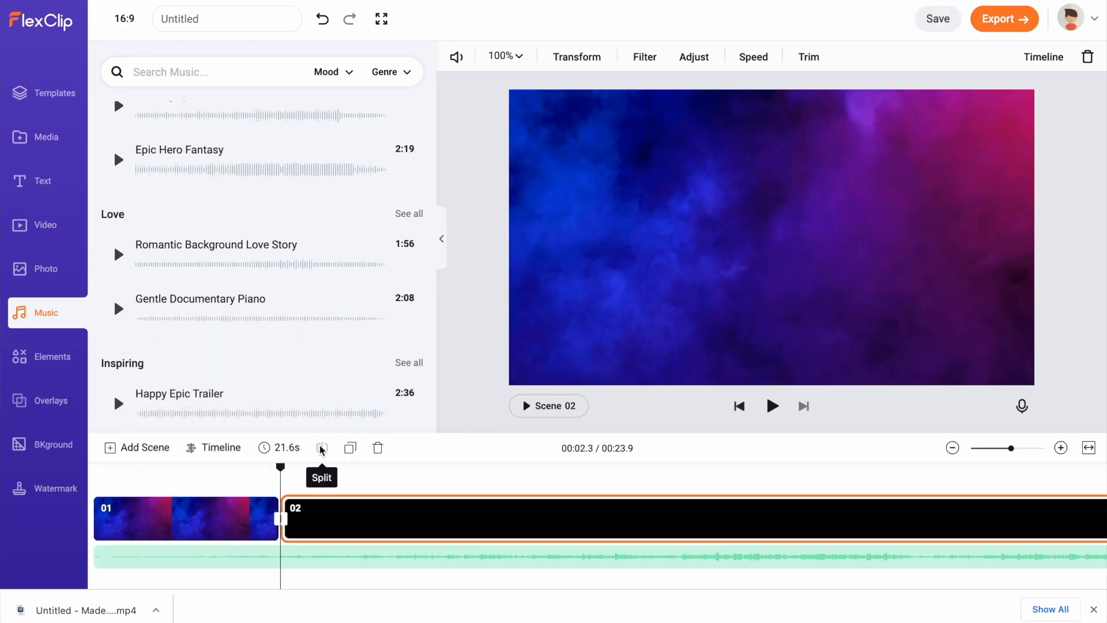
# Step: Browse the transitions for the cut between scenes 01 and 02 and apply Warp
pyautogui.click(288, 536)
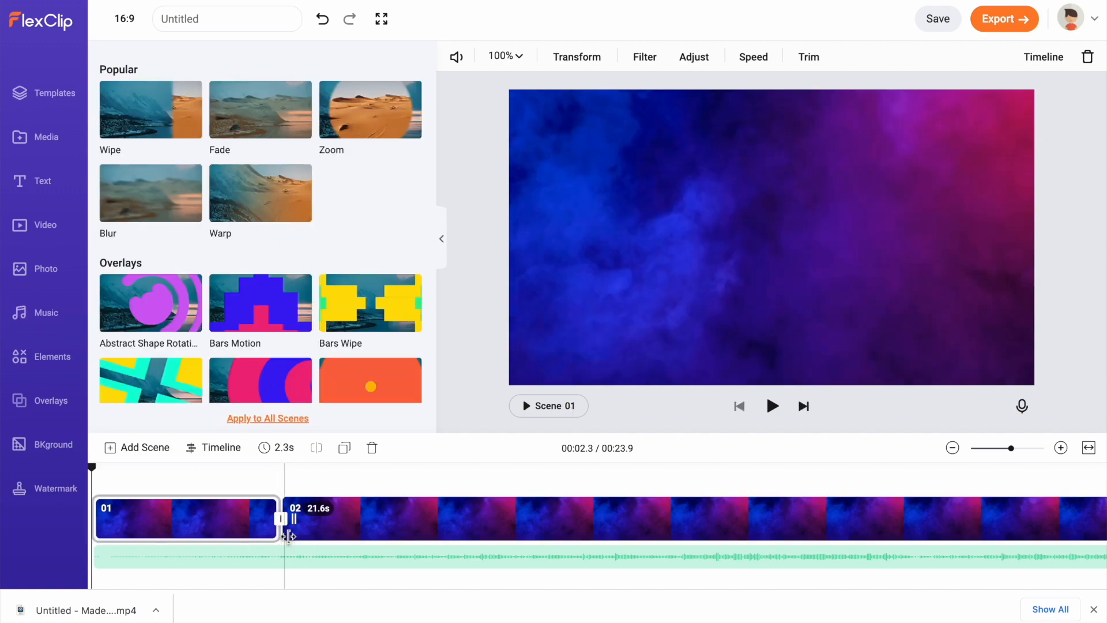
pyautogui.scroll(-15, 239, 190)
pyautogui.scroll(15, 239, 198)
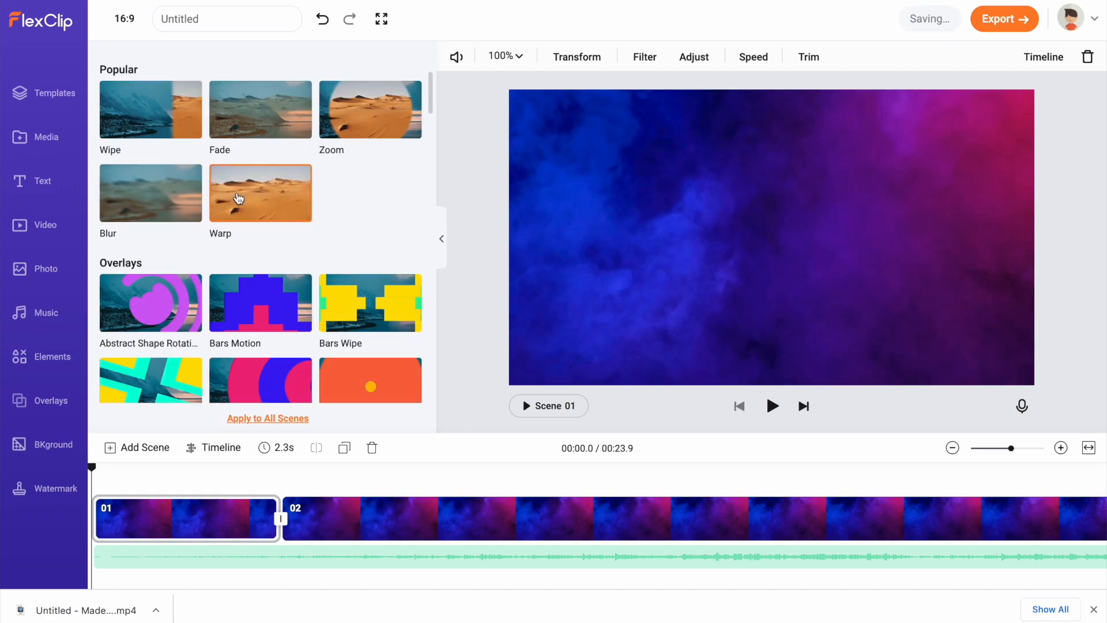
pyautogui.click(273, 200)
pyautogui.click(240, 518)
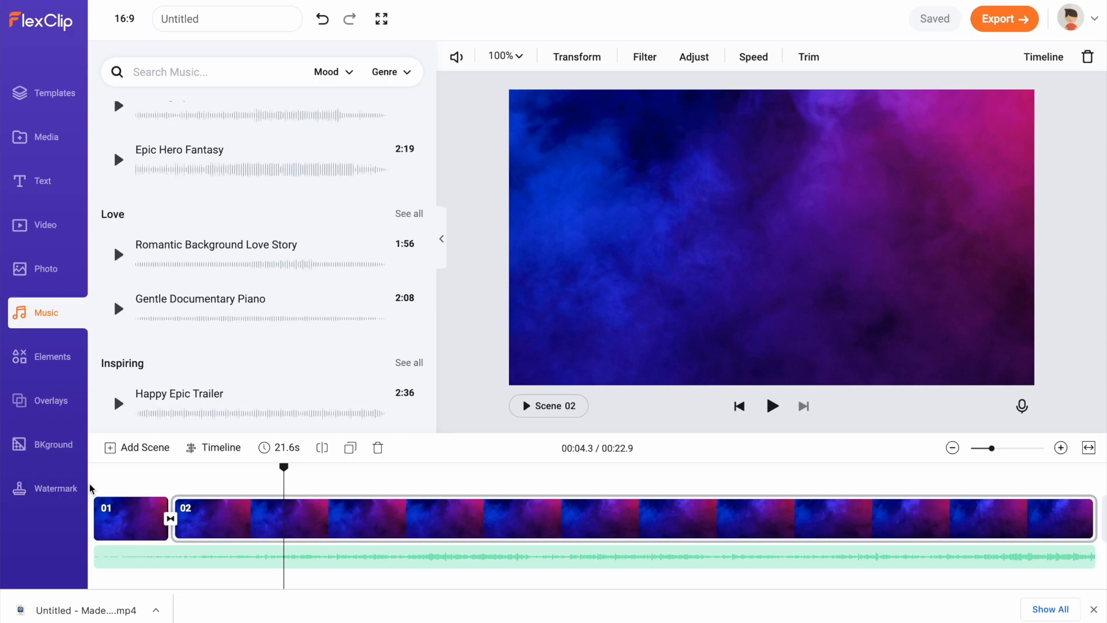
pyautogui.click(42, 20)
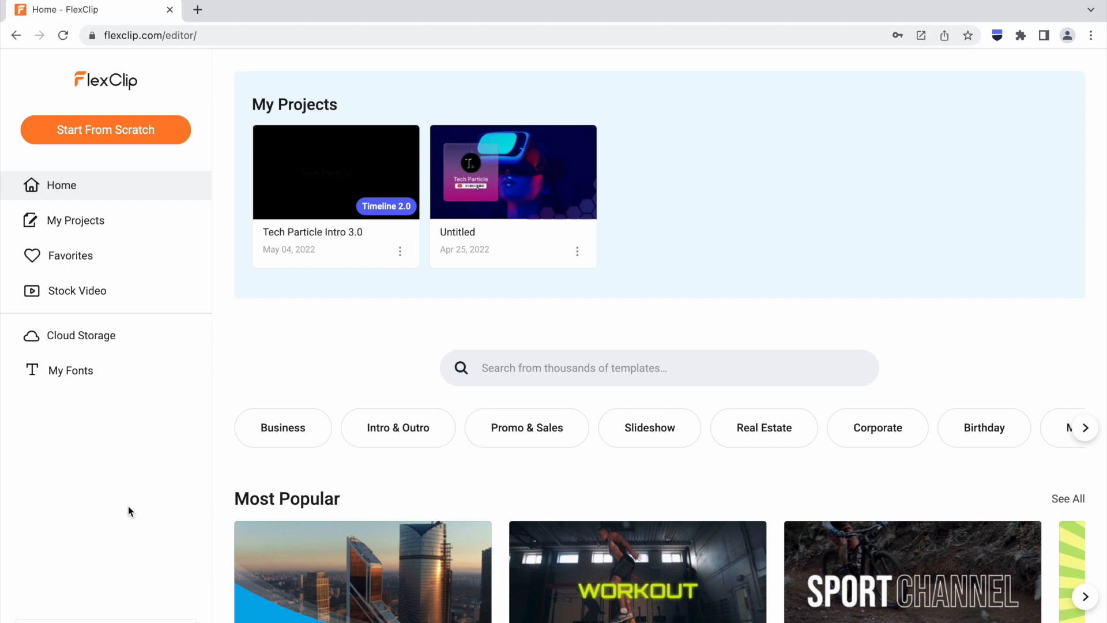
pyautogui.click(219, 33)
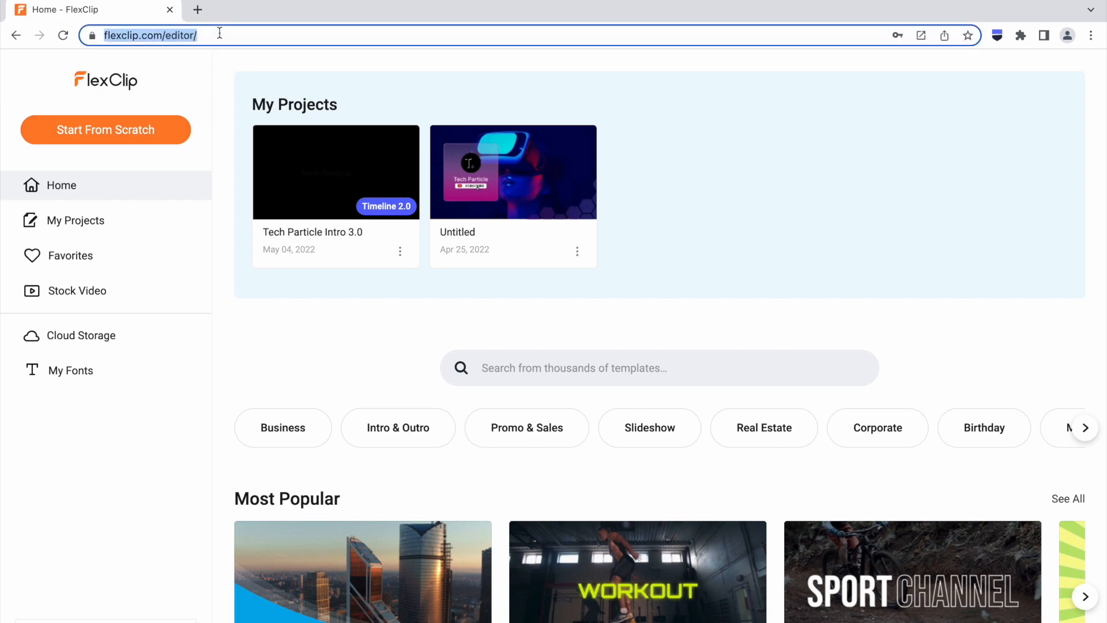
pyautogui.write('https://www.flexclip.com/')
pyautogui.write('tools')
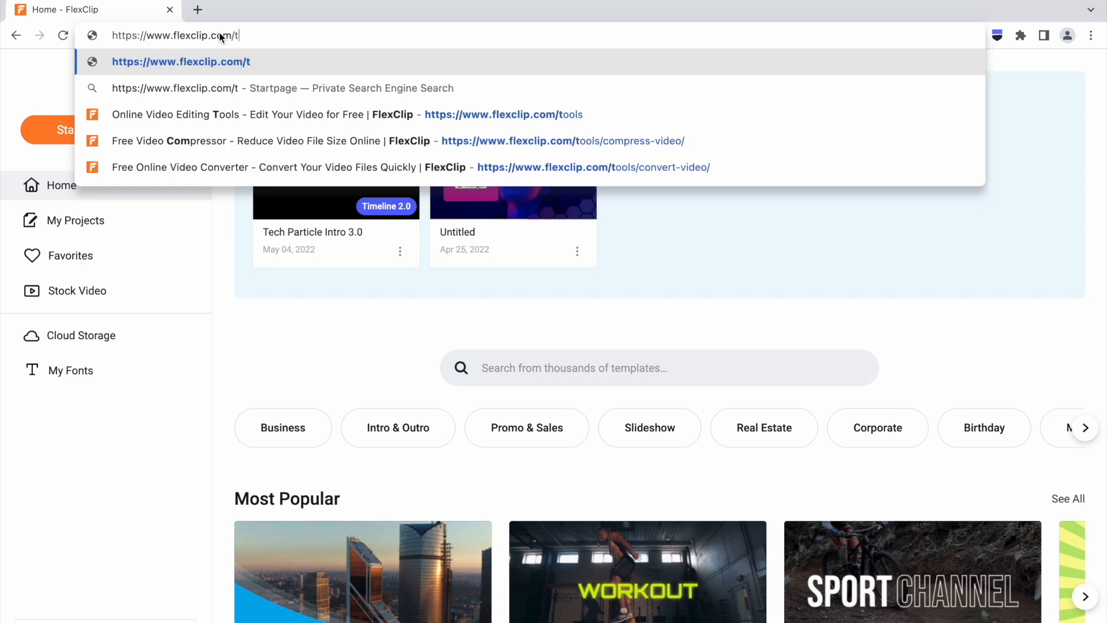
pyautogui.press('Return')
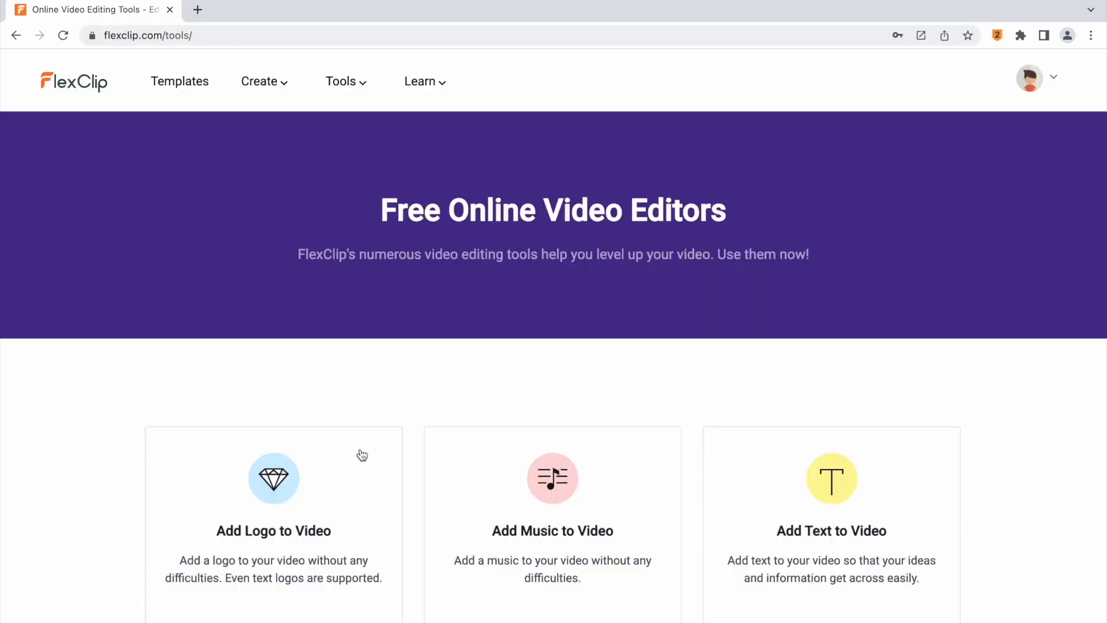
# Step: Look through the online video editing tools and open Convert Video
pyautogui.moveTo(364, 457)
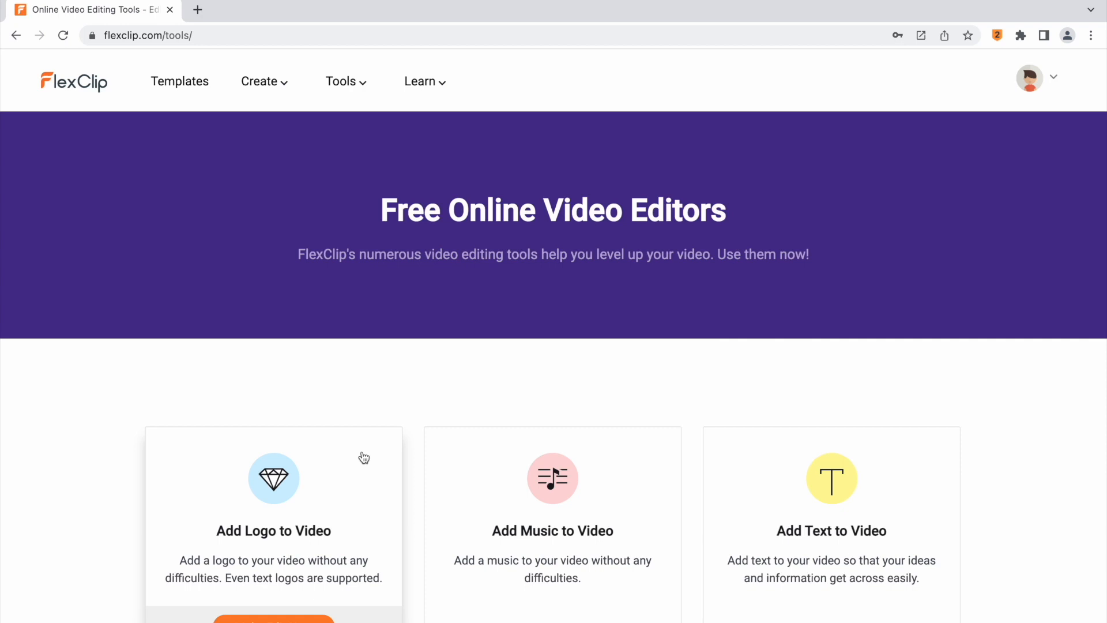
pyautogui.scroll(-5, 364, 457)
pyautogui.scroll(-2, 593, 581)
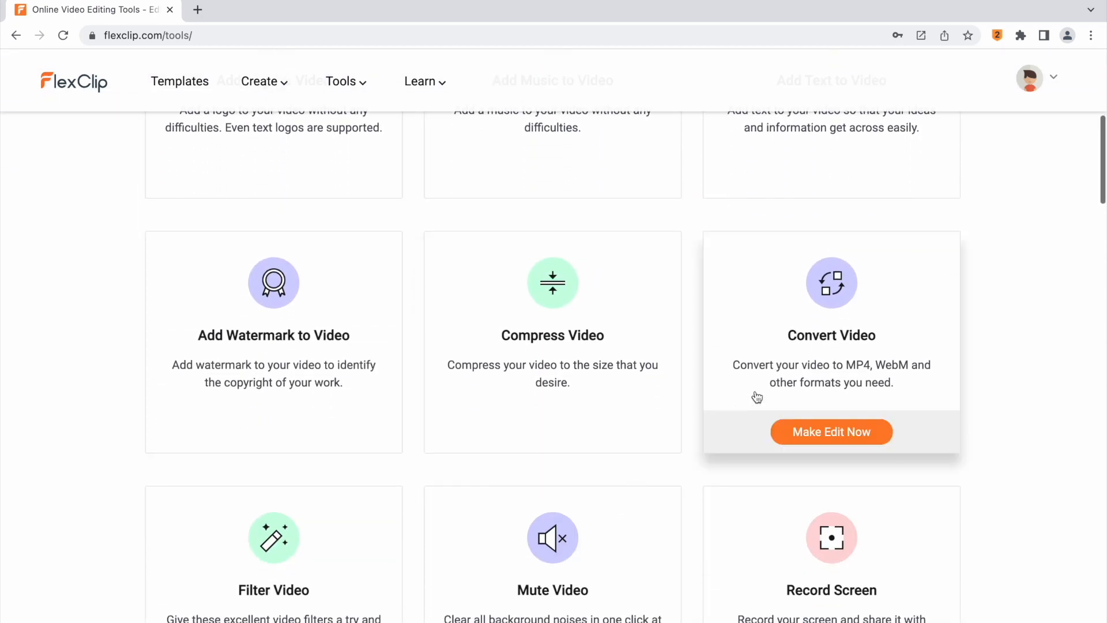
pyautogui.click(778, 358)
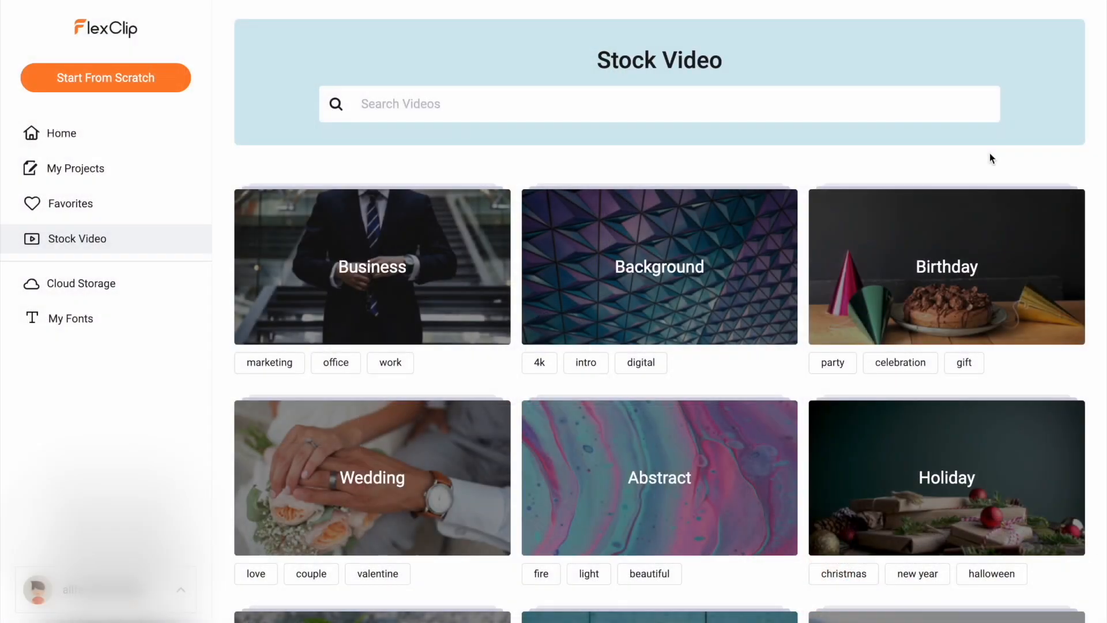
# Step: Browse the stock videos in the Background category
pyautogui.click(689, 261)
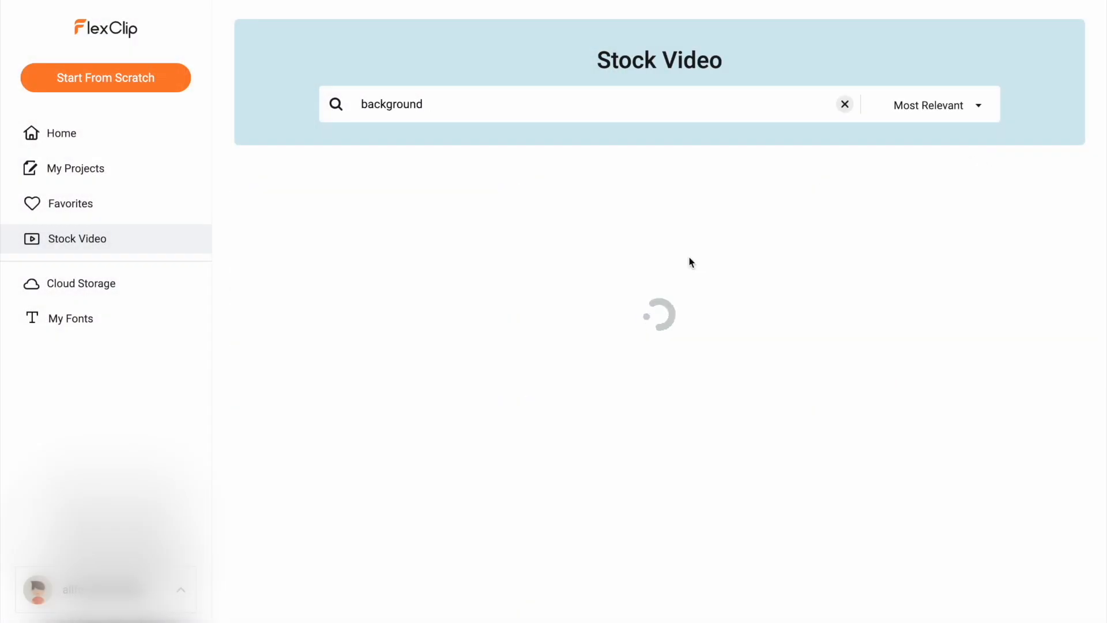
pyautogui.scroll(-10, 691, 263)
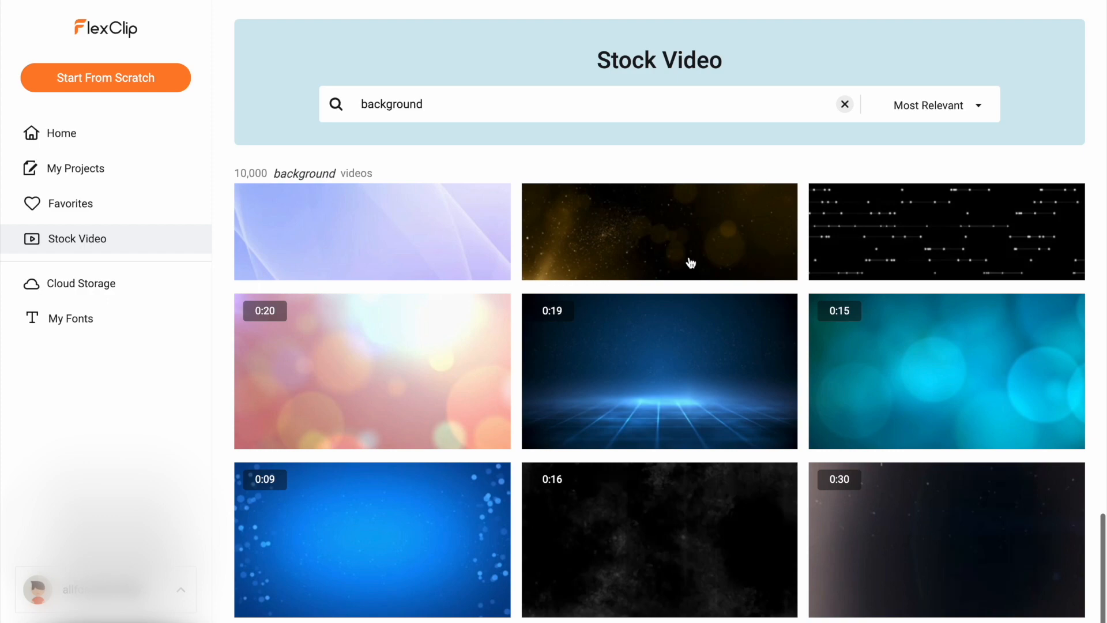
pyautogui.scroll(-5, 875, 240)
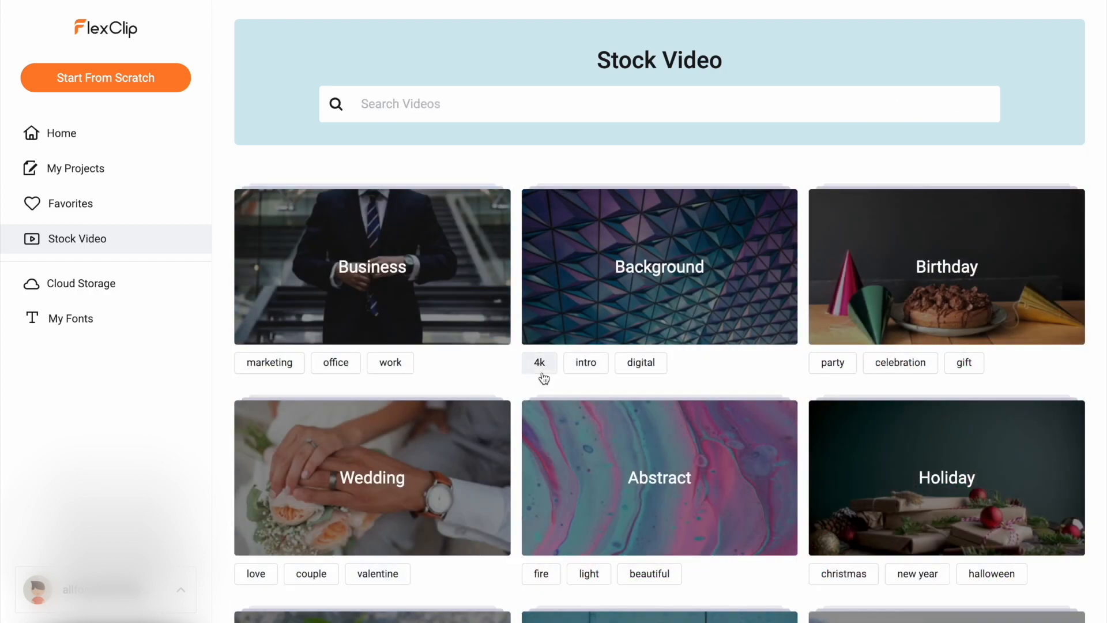
pyautogui.click(659, 277)
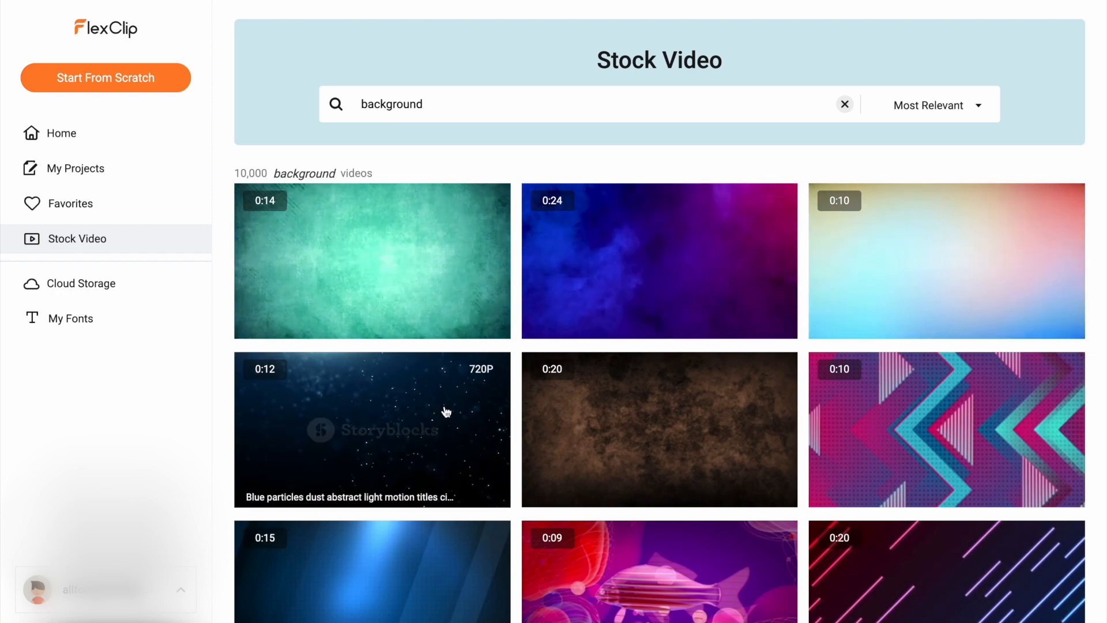
pyautogui.scroll(-2, 721, 438)
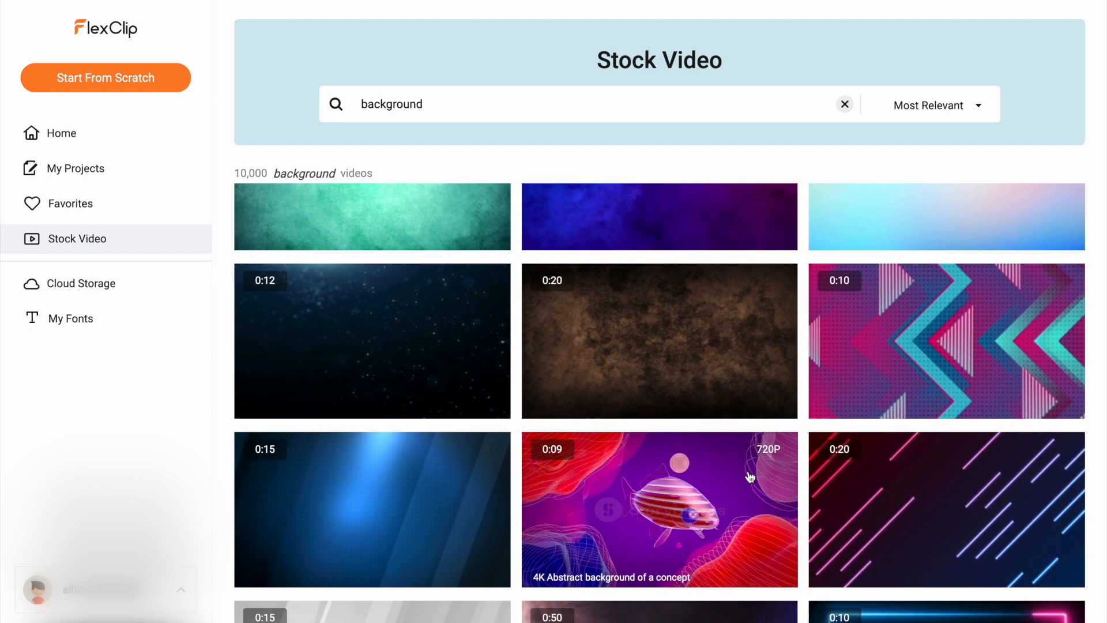
# Step: Clear the background search, show the 4k stock videos, and preview the 0:31 Norway clip with the lakeside road
pyautogui.click(844, 104)
pyautogui.click(539, 363)
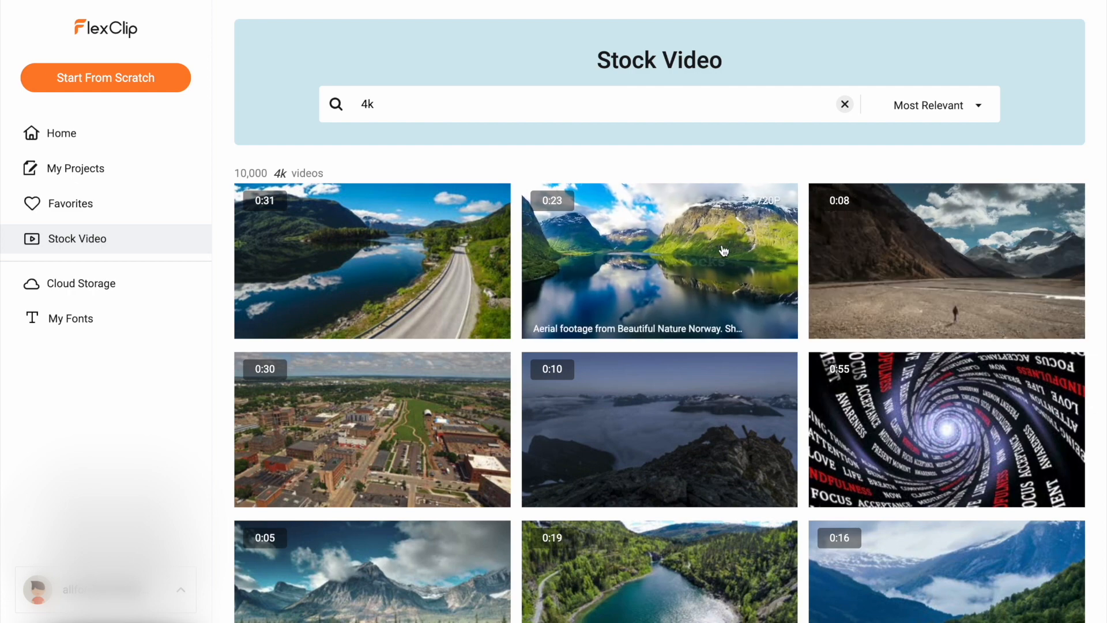
pyautogui.click(398, 246)
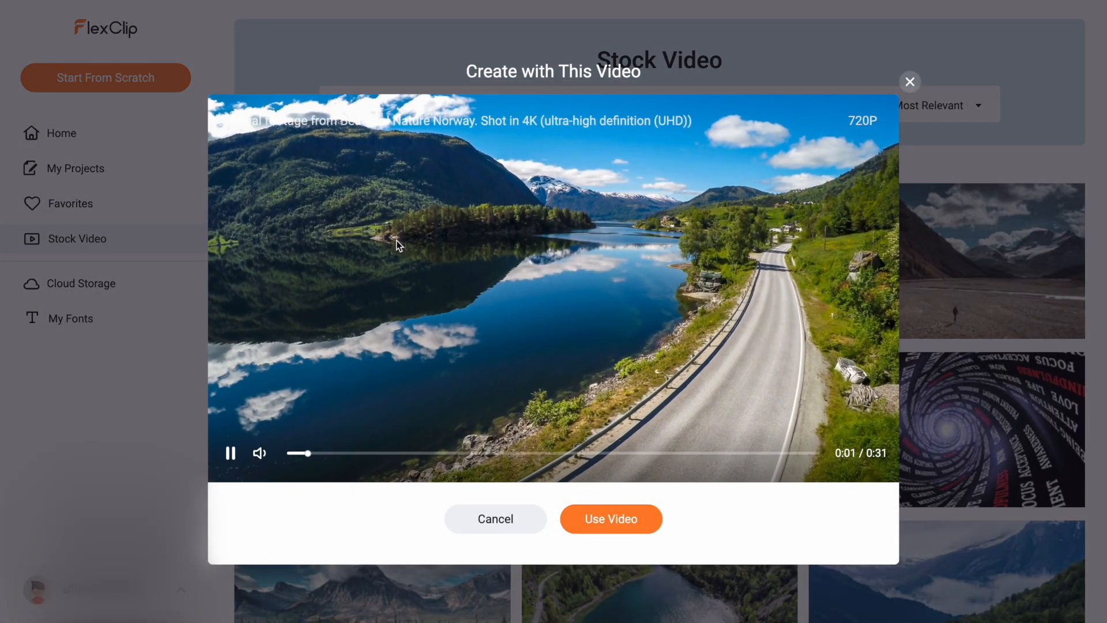